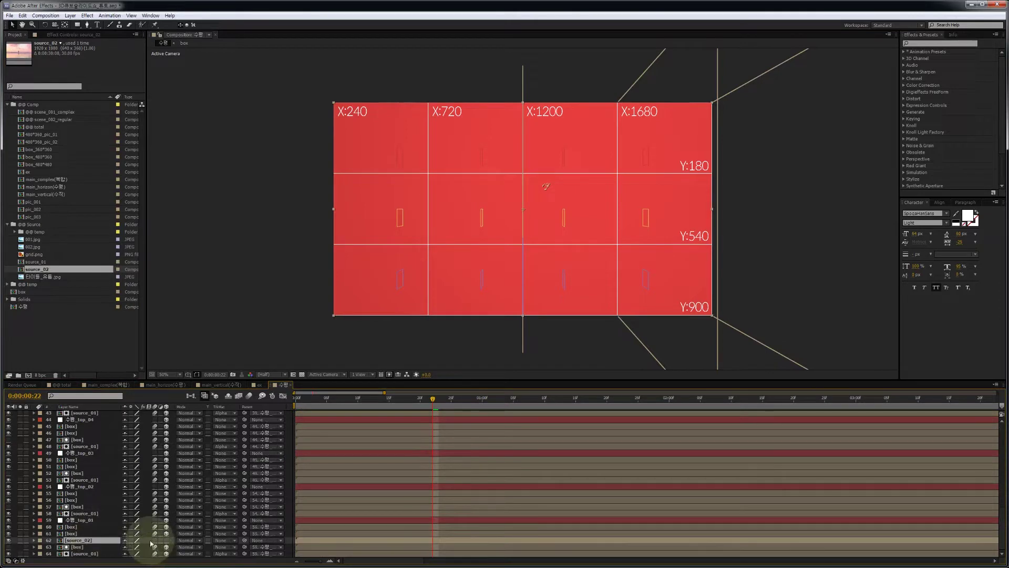
Make the source_02 layer 3D with an alpha track matte and parent it to the 수평_top_01 null.
{"action": "left_click", "coordinate": [166, 541]}
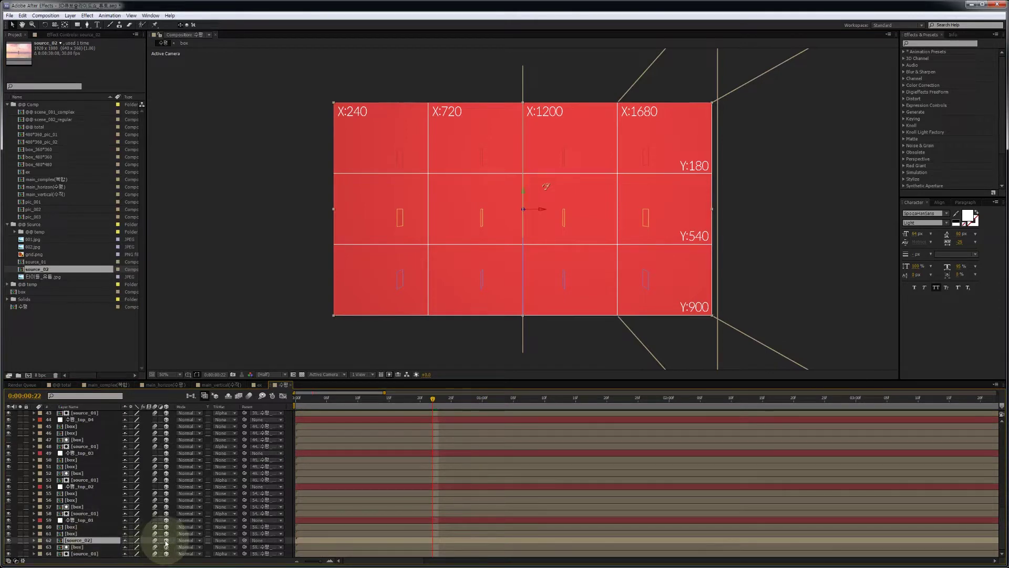
{"action": "left_click", "coordinate": [223, 541]}
{"action": "left_click", "coordinate": [245, 504]}
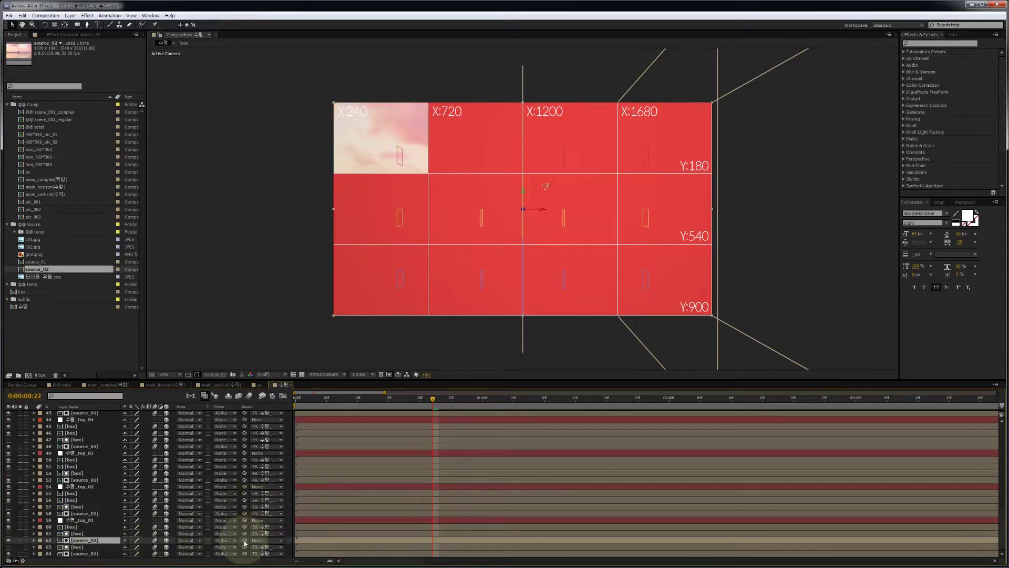
{"action": "left_click_drag", "start_coordinate": [245, 540], "coordinate": [100, 523]}
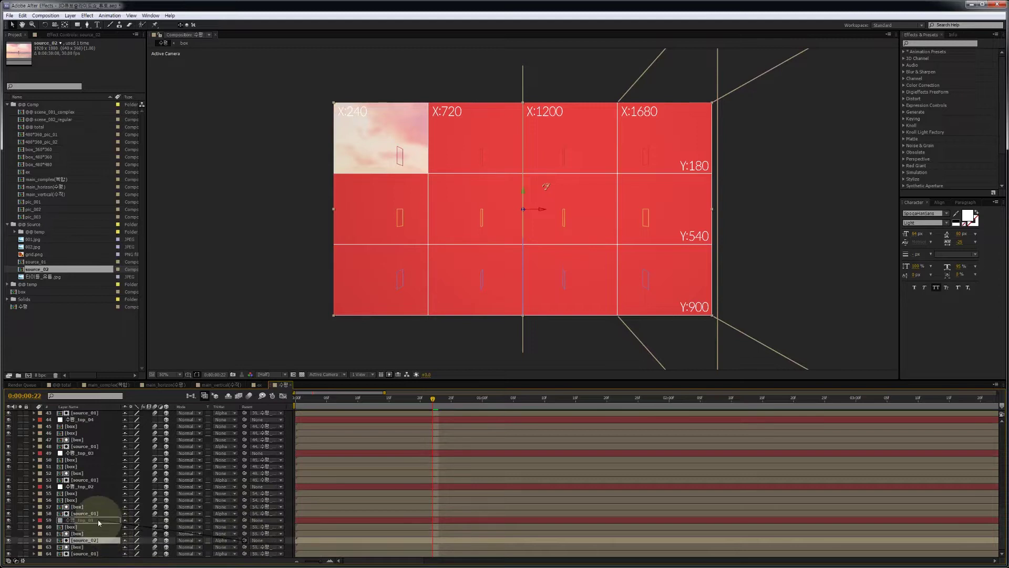
{"action": "left_click", "coordinate": [296, 399]}
{"action": "left_click_drag", "start_coordinate": [300, 403], "coordinate": [413, 402]}
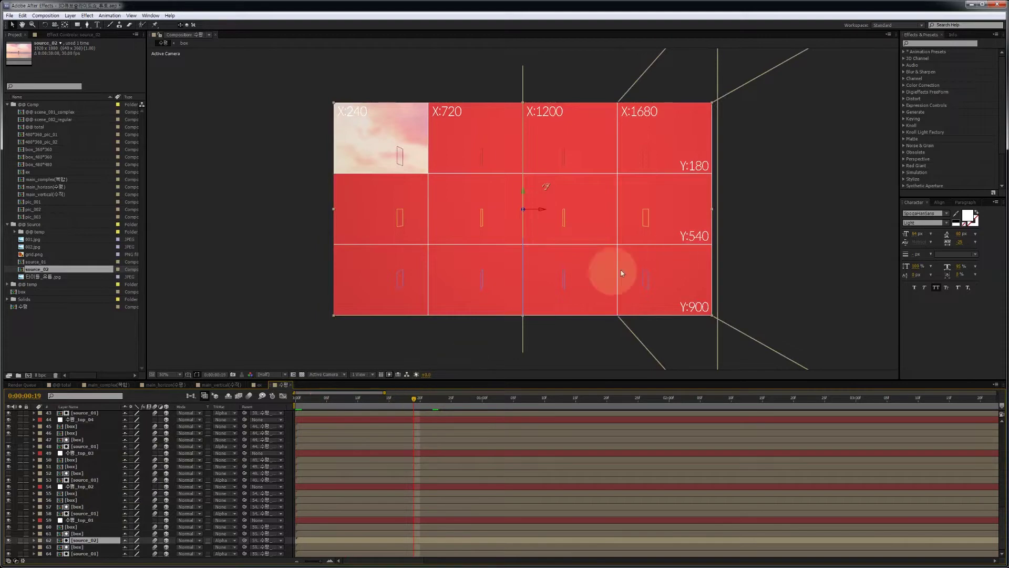
Add matted, parented source_02 layers for the remaining boxes and scrub the timeline to check the image.
{"action": "scroll", "coordinate": [112, 505], "scroll_direction": "up", "scroll_amount": 10}
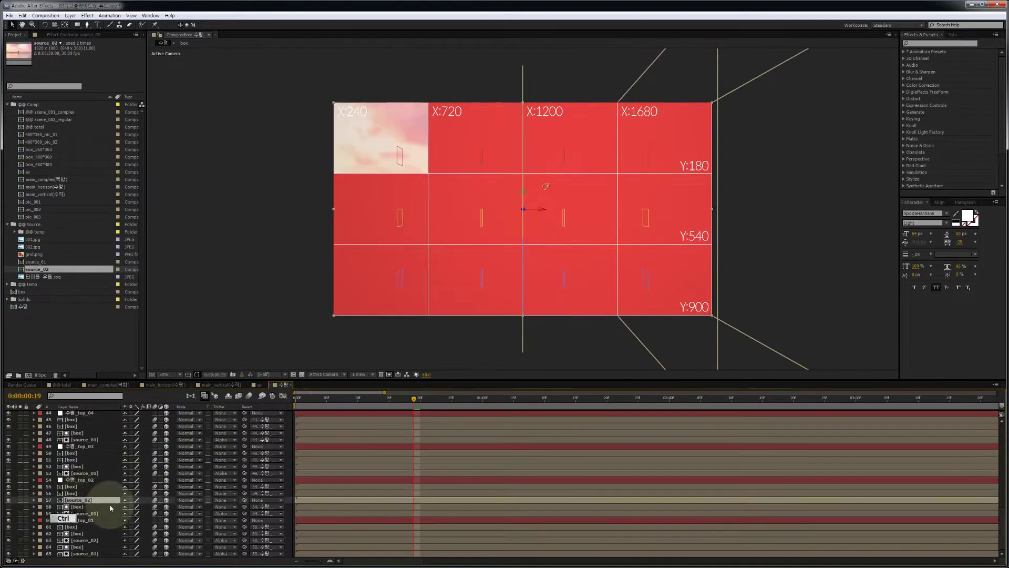
{"action": "scroll", "coordinate": [122, 478], "scroll_direction": "up", "scroll_amount": 4}
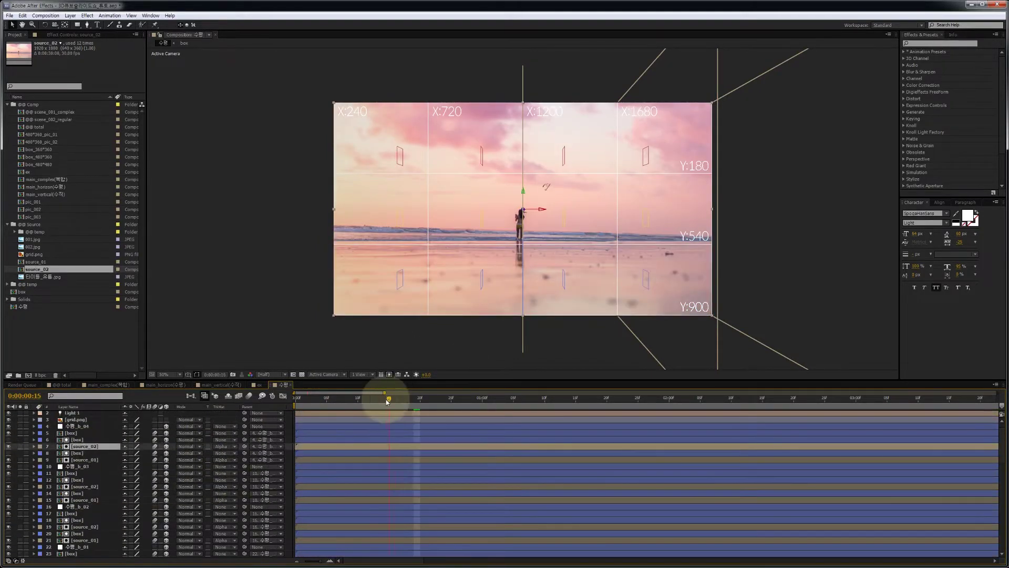
{"action": "mouse_move", "coordinate": [388, 401]}
{"action": "left_mouse_down"}
{"action": "mouse_move", "coordinate": [309, 401]}
{"action": "mouse_move", "coordinate": [410, 401]}
{"action": "mouse_move", "coordinate": [310, 401]}
{"action": "mouse_move", "coordinate": [401, 402]}
{"action": "left_mouse_up"}
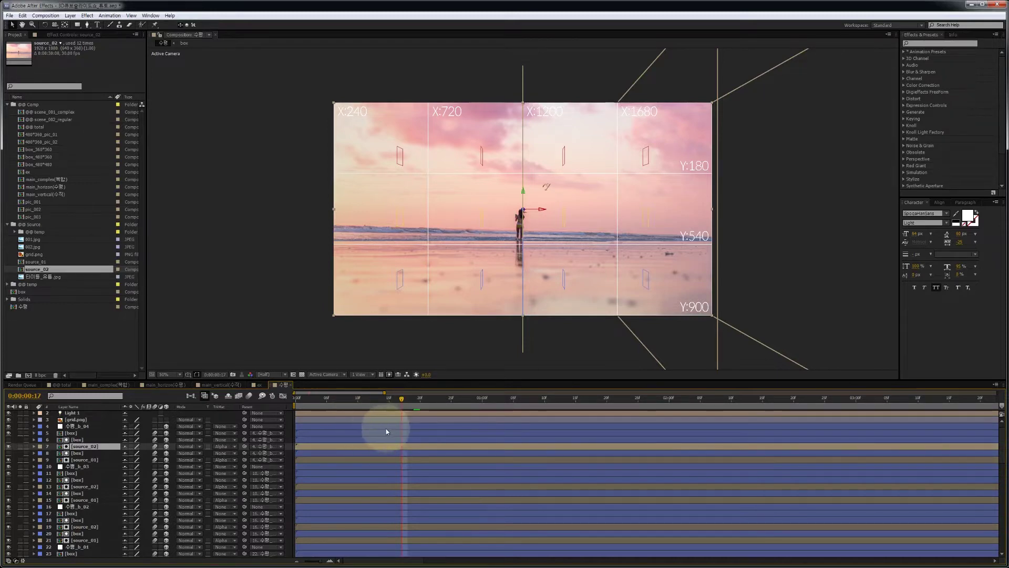
Create a composition named 수직 and place the box composition in it as a 3D layer.
{"action": "key", "text": "ctrl+n"}
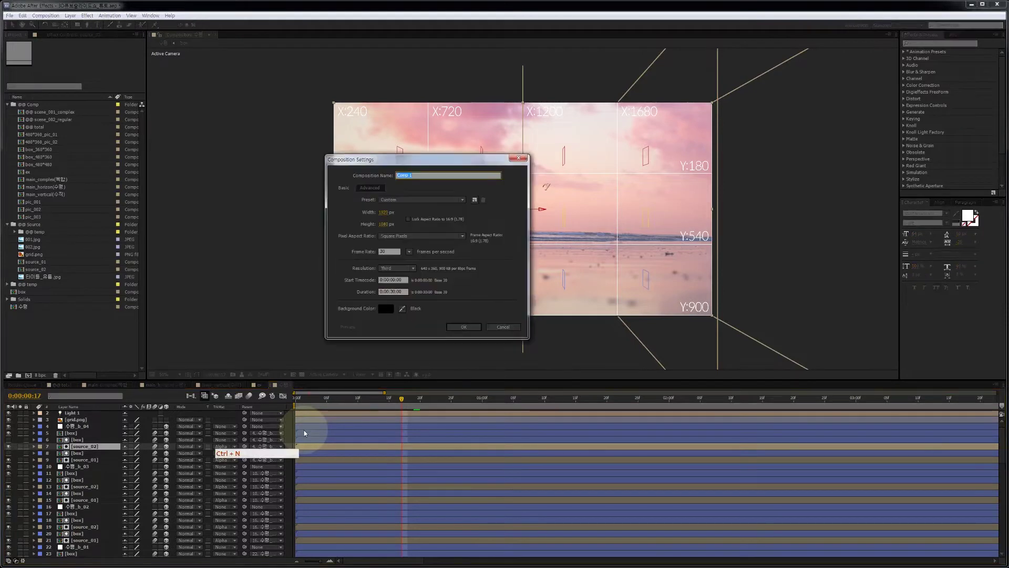
{"action": "type", "text": "수직"}
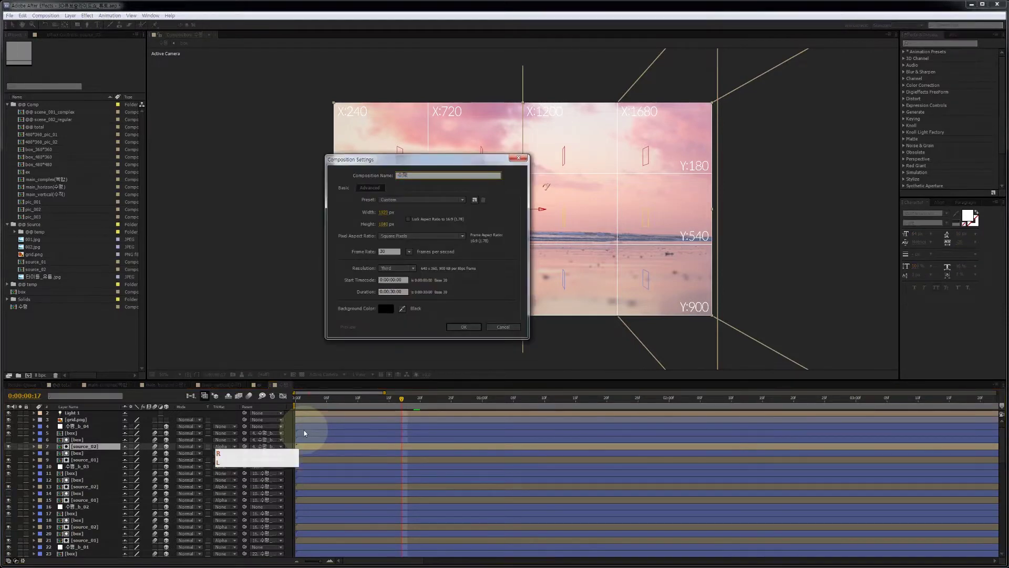
{"action": "left_click", "coordinate": [464, 327]}
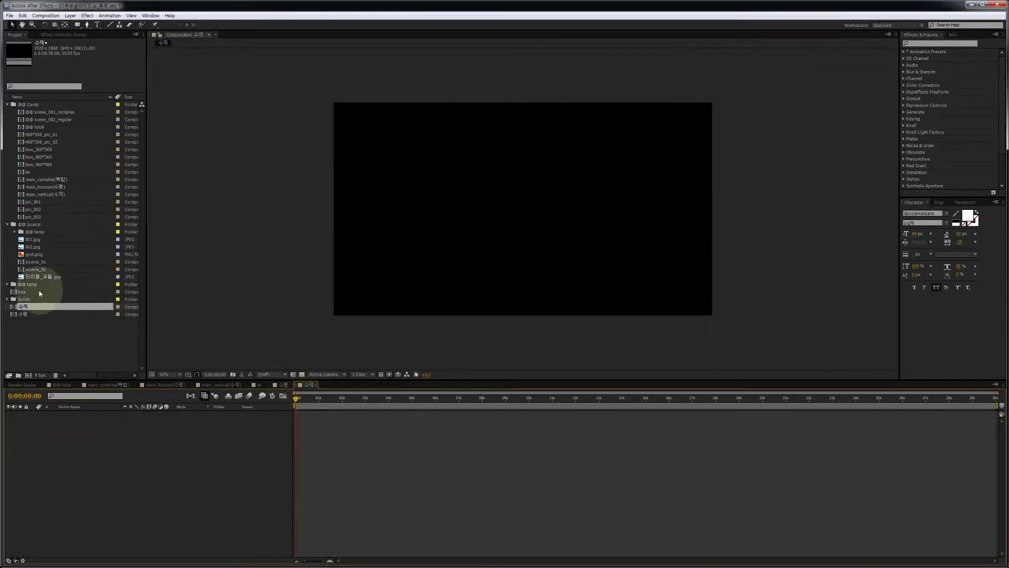
{"action": "left_click_drag", "start_coordinate": [39, 292], "coordinate": [136, 447]}
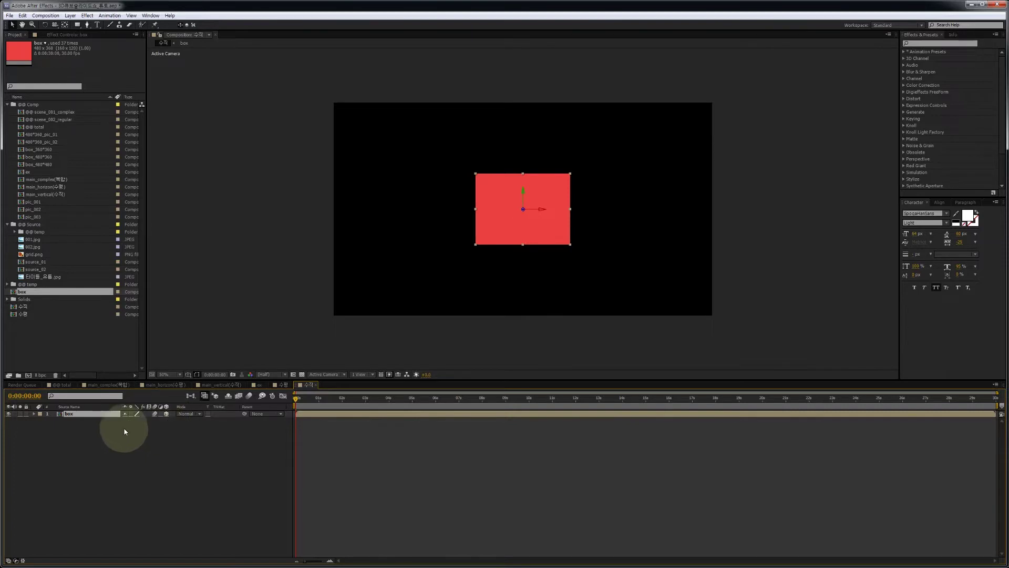
Set the box layer's anchor point Z value to 180 by reusing its Y value.
{"action": "key", "text": "a"}
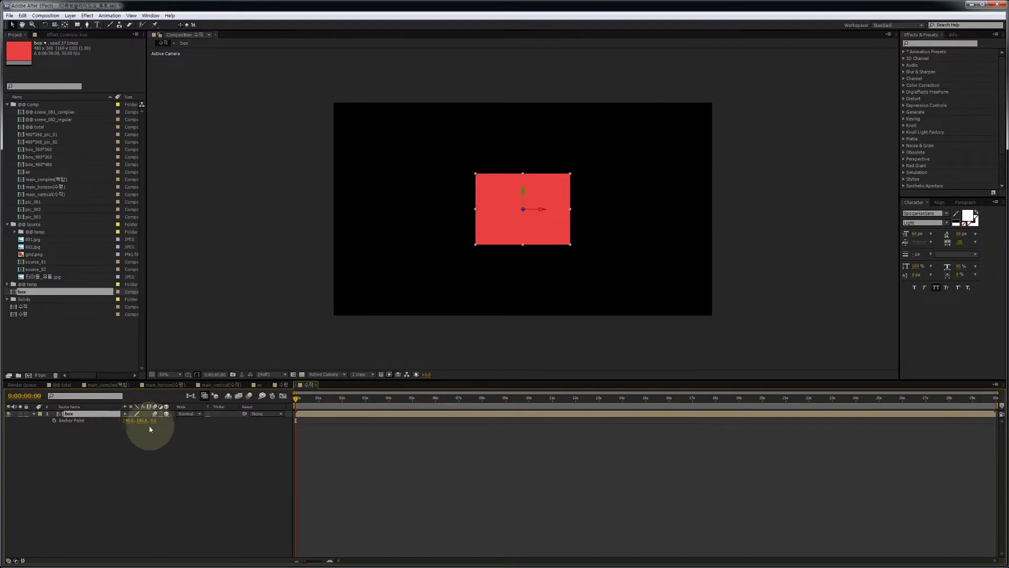
{"action": "left_click", "coordinate": [143, 421]}
{"action": "key", "text": "ctrl+c"}
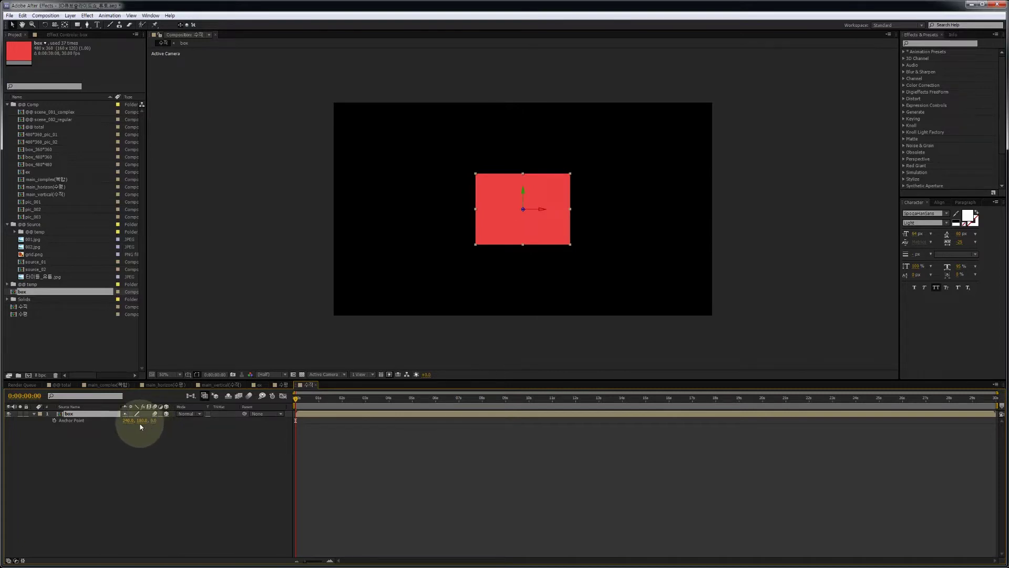
{"action": "key", "text": "ctrl+shift+a"}
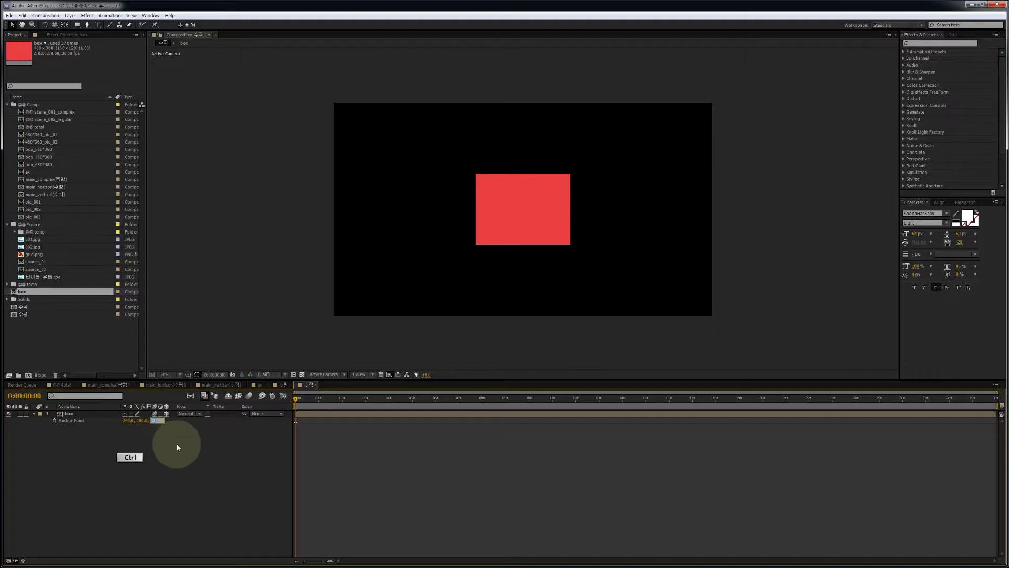
{"action": "key", "text": "ctrl+v"}
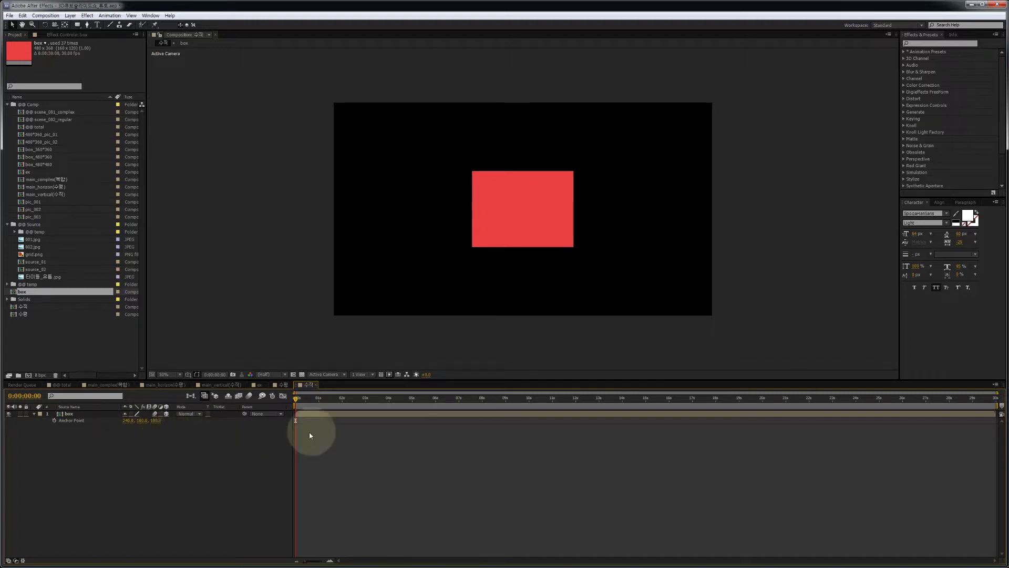
Split the composition viewer into two horizontal views and show the Left view beside the active camera.
{"action": "left_click", "coordinate": [362, 374]}
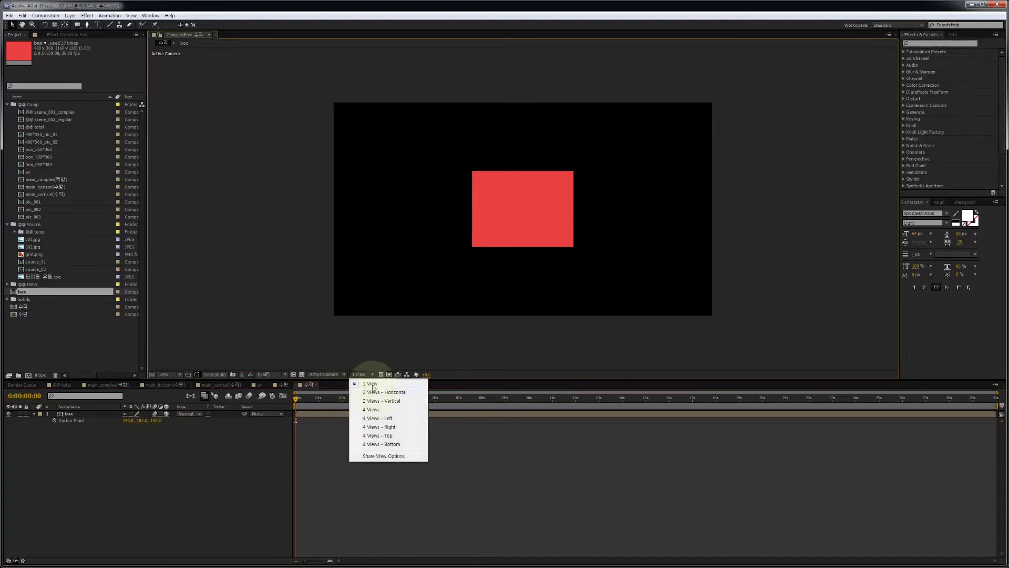
{"action": "left_click", "coordinate": [373, 391]}
{"action": "left_click", "coordinate": [327, 374]}
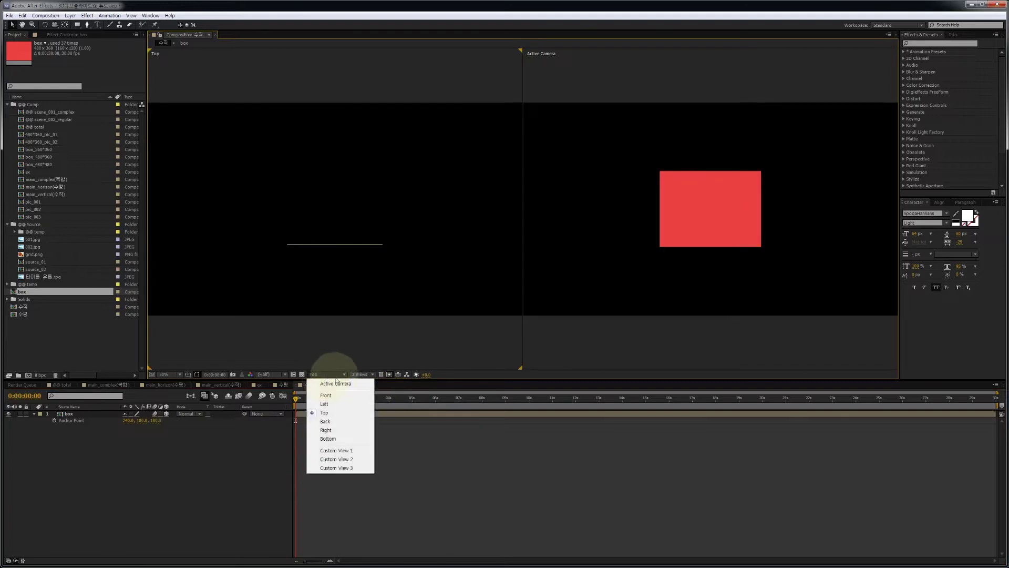
{"action": "left_click", "coordinate": [325, 404]}
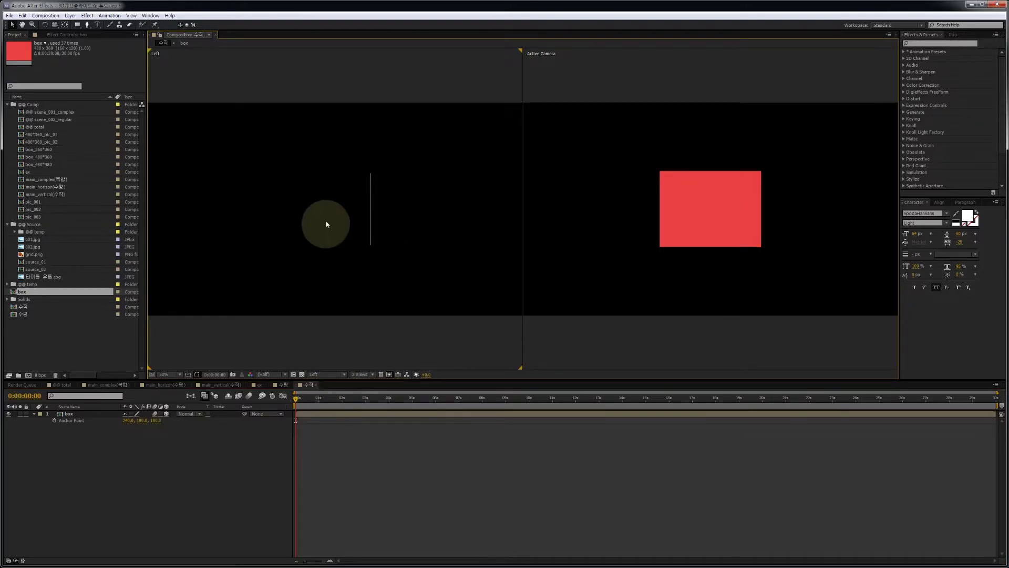
Duplicate the box layer and set the copy's X Rotation to -90° to form the cube's upper face.
{"action": "left_click", "coordinate": [86, 413]}
{"action": "key", "text": "ctrl+d"}
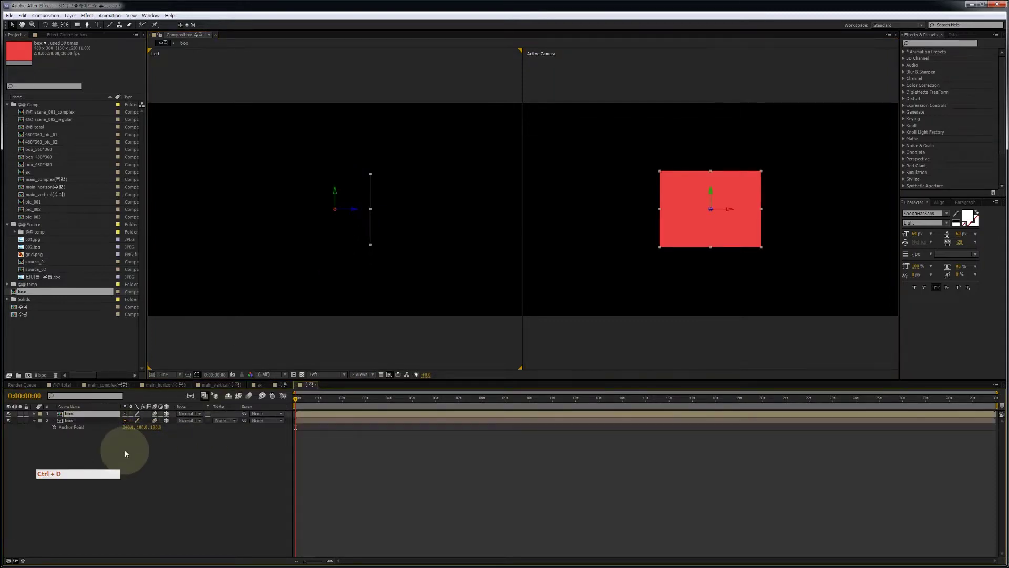
{"action": "key", "text": "r"}
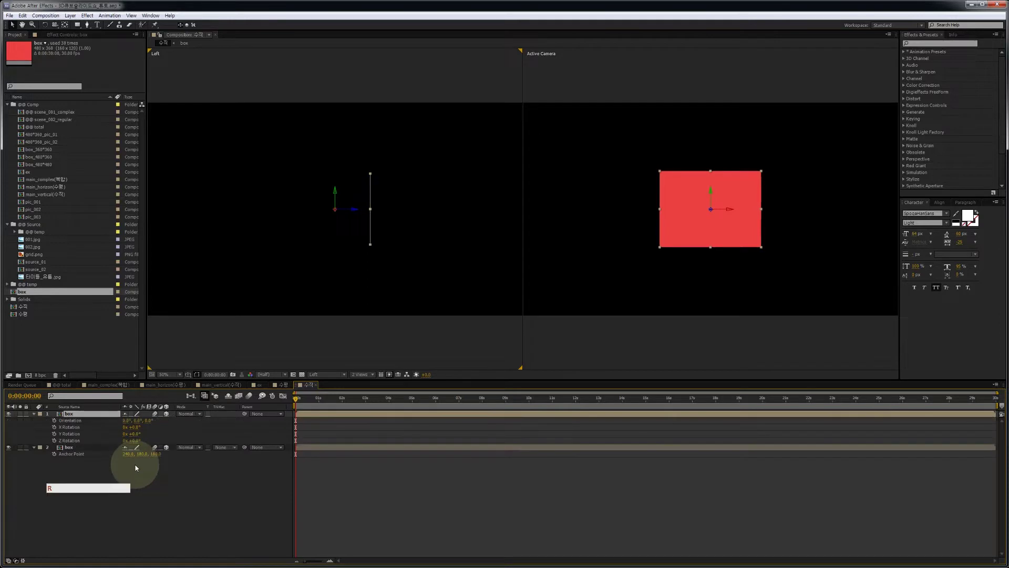
{"action": "left_click", "coordinate": [135, 427]}
{"action": "type", "text": "-90"}
{"action": "key", "text": "KP_Enter"}
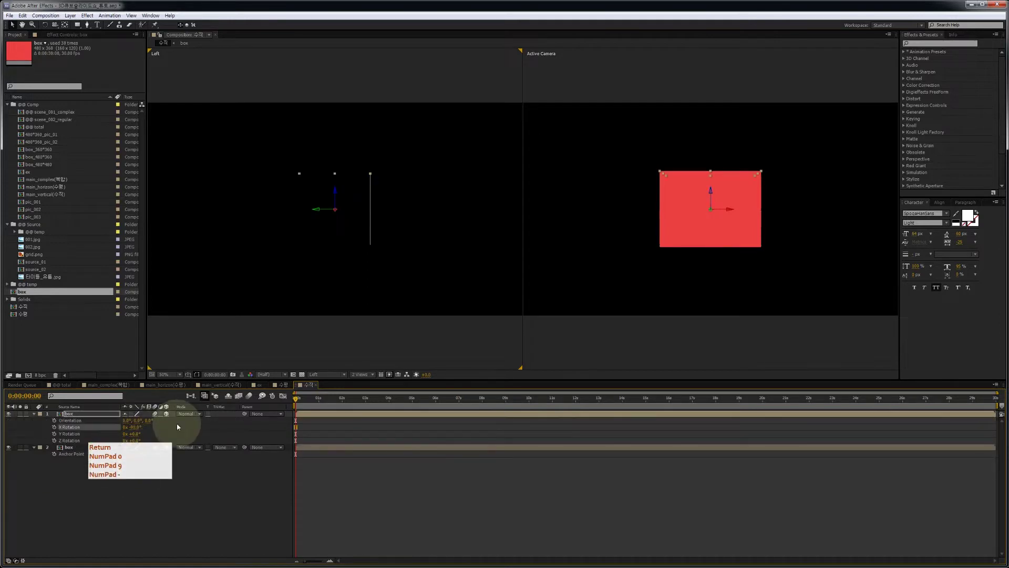
{"action": "left_click", "coordinate": [171, 431]}
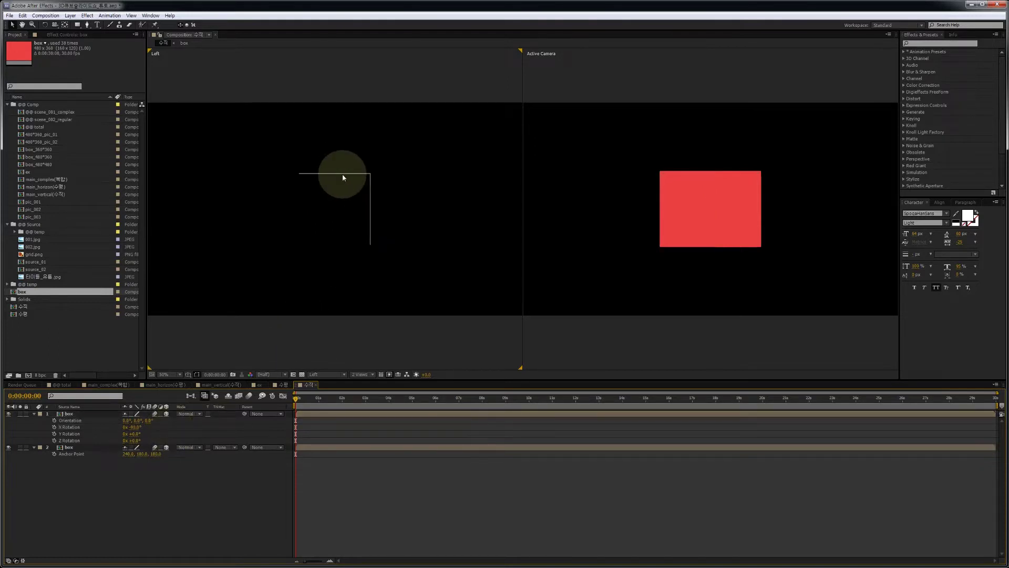
Duplicate the rotated box layer and set the new copy's X Rotation to 90° for the cube's lower face.
{"action": "left_click", "coordinate": [100, 414]}
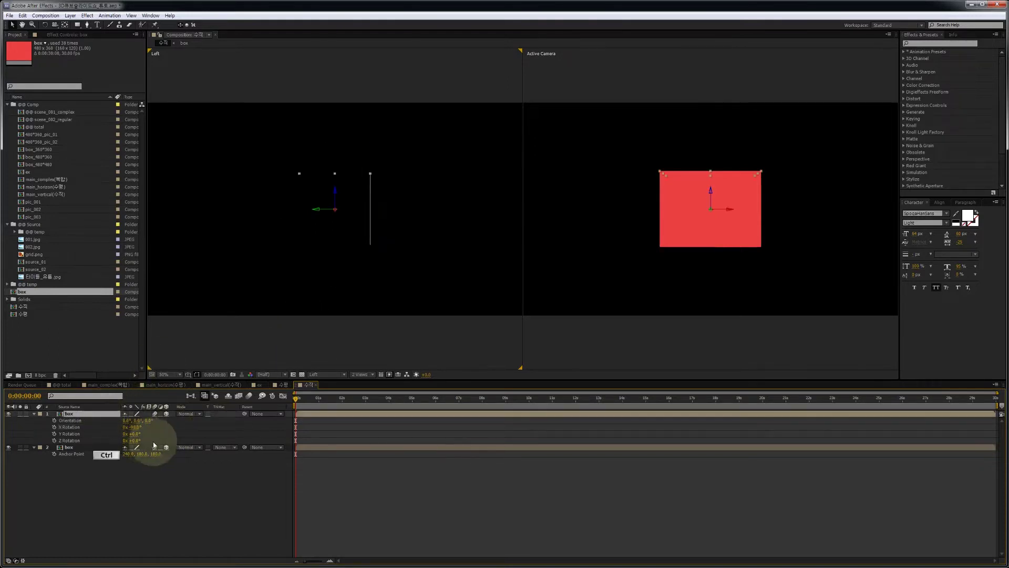
{"action": "key", "text": "ctrl+d"}
{"action": "key", "text": "r"}
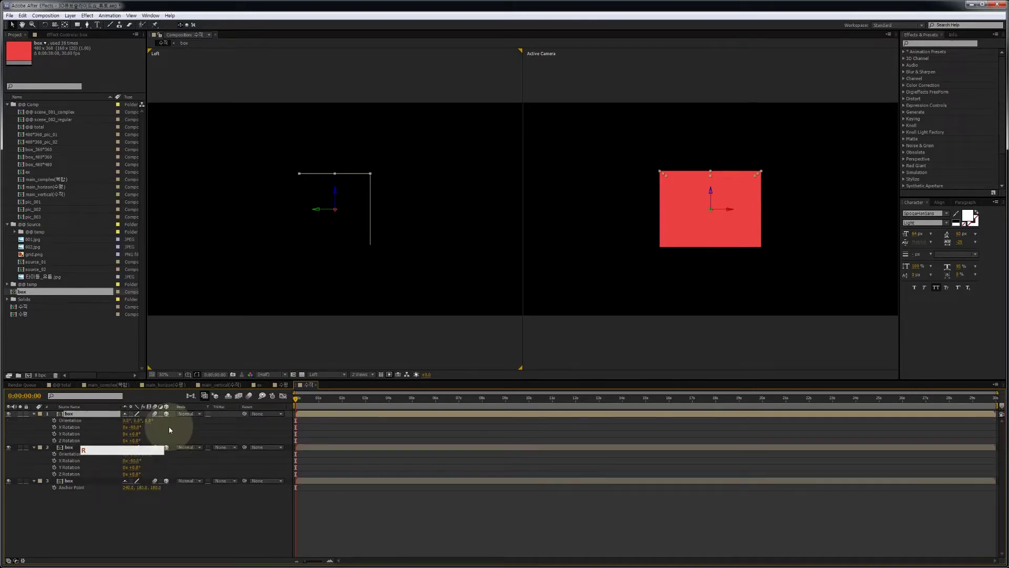
{"action": "left_click", "coordinate": [154, 429]}
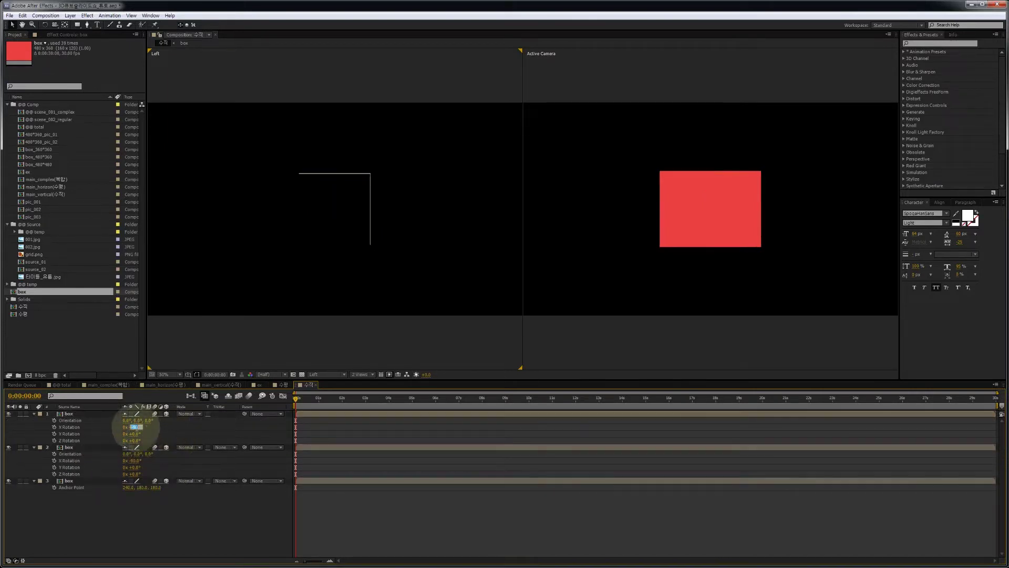
{"action": "type", "text": "90"}
{"action": "key", "text": "Return"}
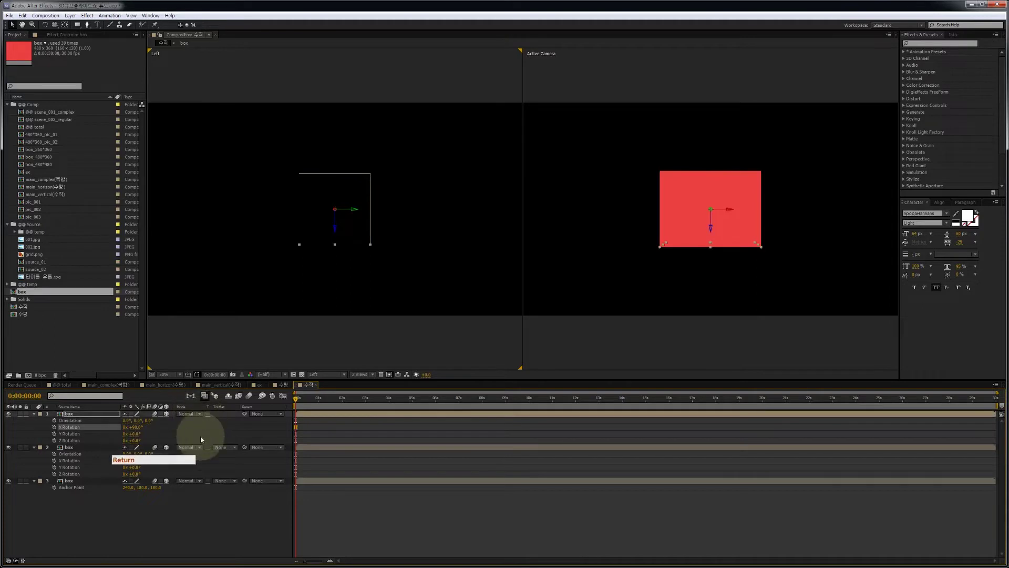
{"action": "left_click", "coordinate": [201, 437]}
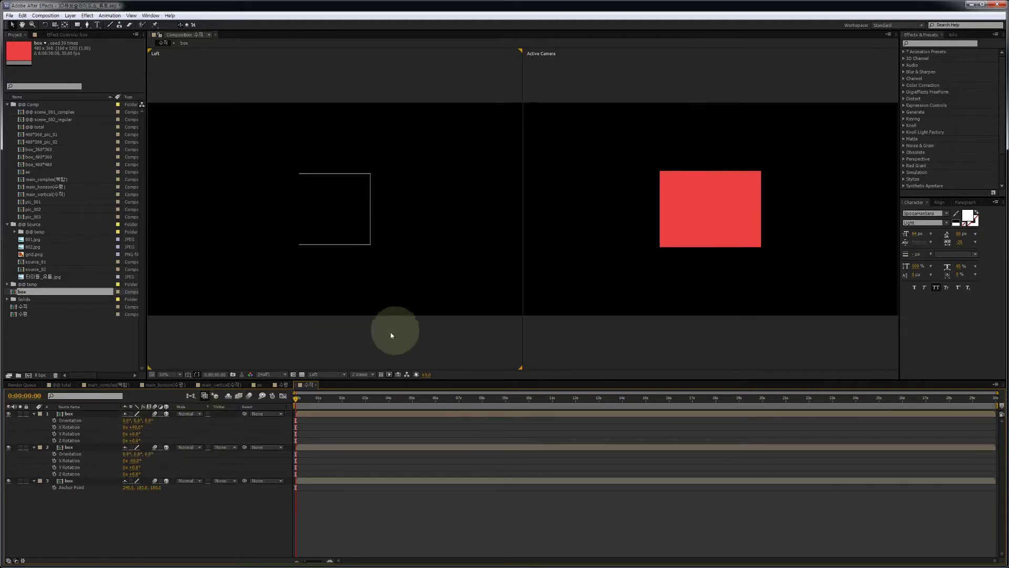
Return the viewer to a single view and collapse the properties of all three box layers.
{"action": "left_click", "coordinate": [363, 375]}
{"action": "left_click", "coordinate": [370, 384]}
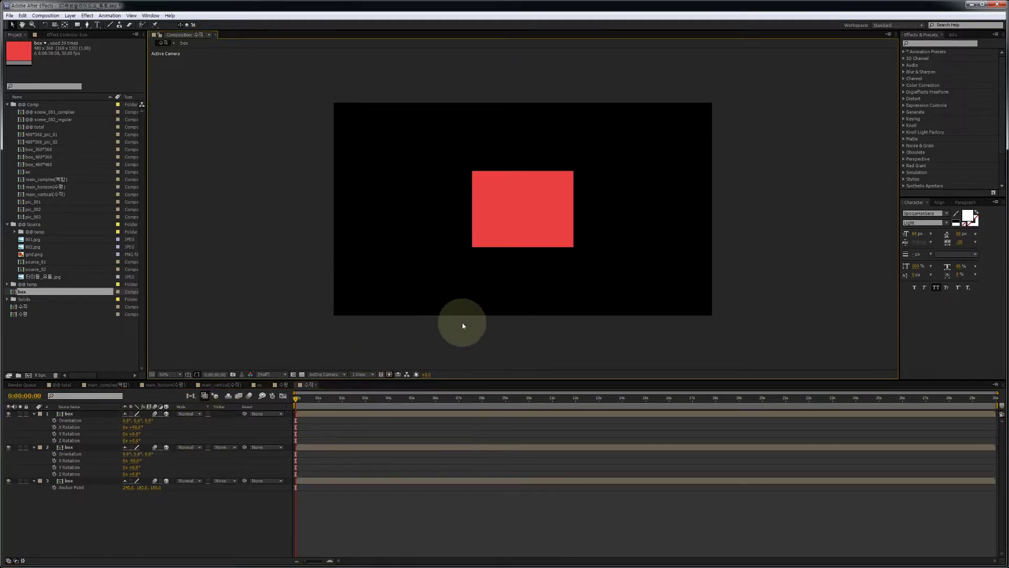
{"action": "key", "text": "ctrl+a"}
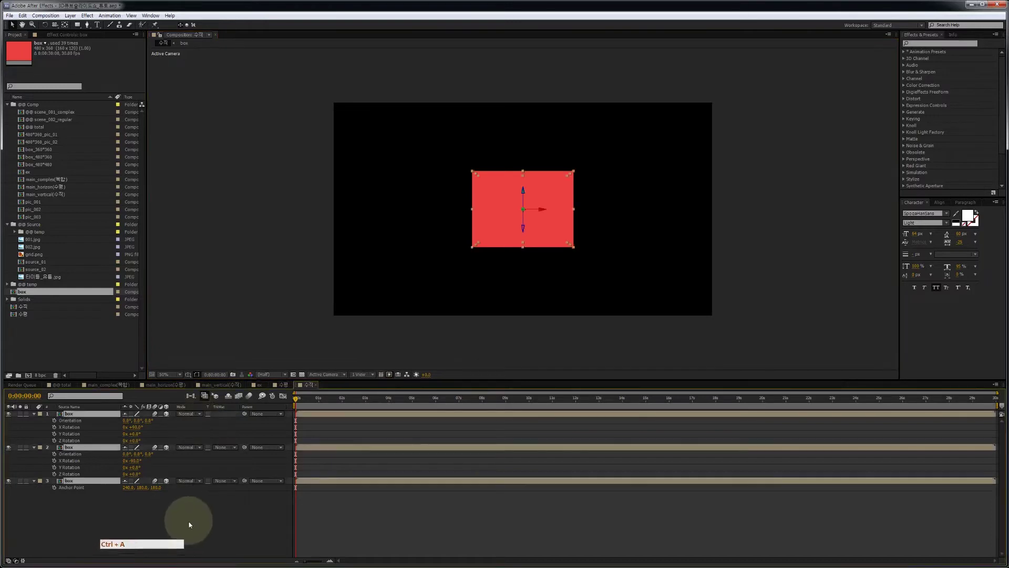
{"action": "key", "text": "u"}
{"action": "left_click", "coordinate": [169, 480]}
Add a null object as a 3D layer and parent the three box layers to it.
{"action": "right_click", "coordinate": [142, 452]}
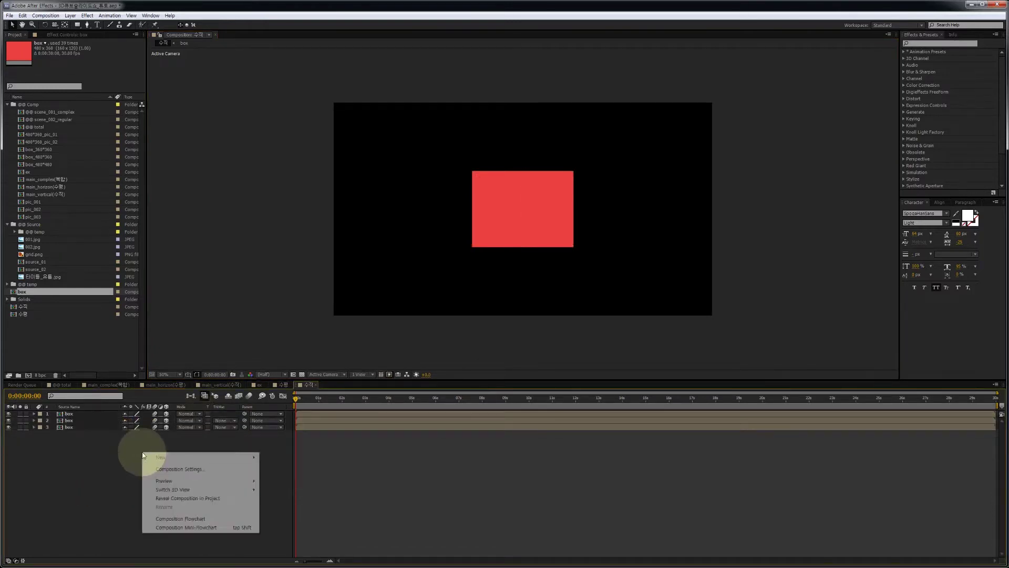
{"action": "mouse_move", "coordinate": [168, 458]}
{"action": "left_click", "coordinate": [283, 503]}
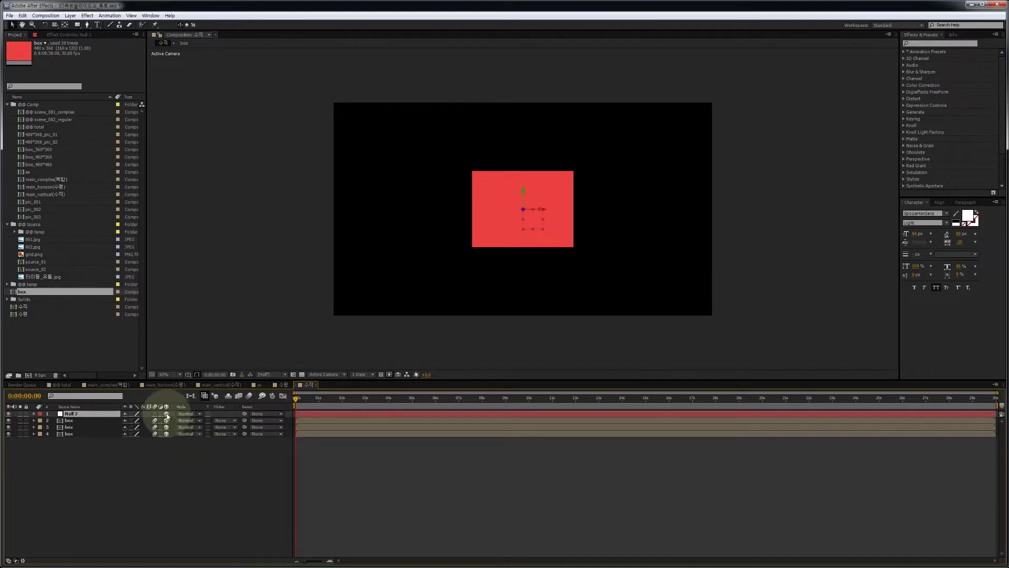
{"action": "left_click", "coordinate": [89, 421]}
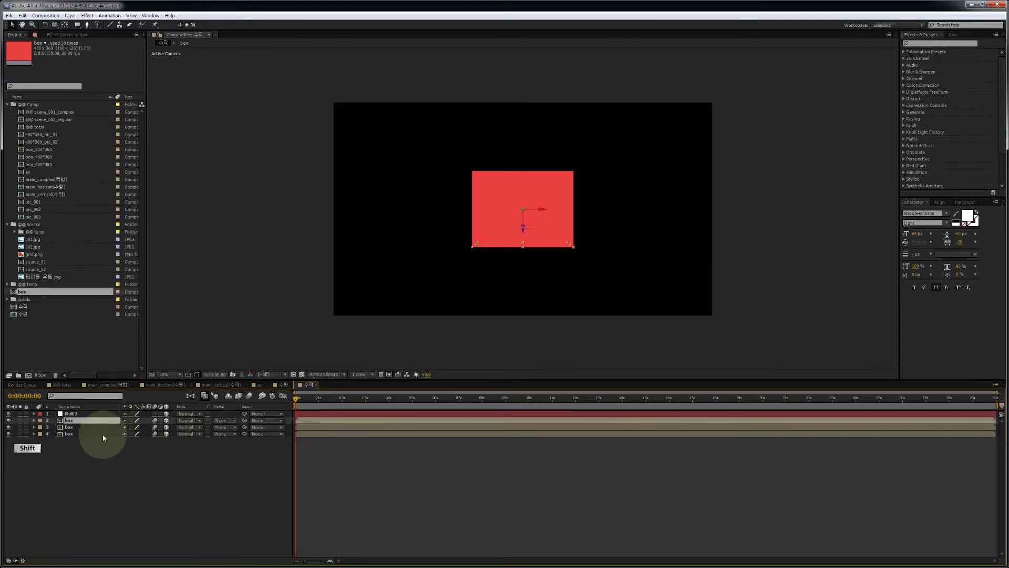
{"action": "left_click", "coordinate": [94, 434], "text": "shift"}
{"action": "left_click_drag", "start_coordinate": [245, 420], "coordinate": [103, 414]}
Rename the null layer as 수직_top_01.
{"action": "left_click", "coordinate": [100, 415]}
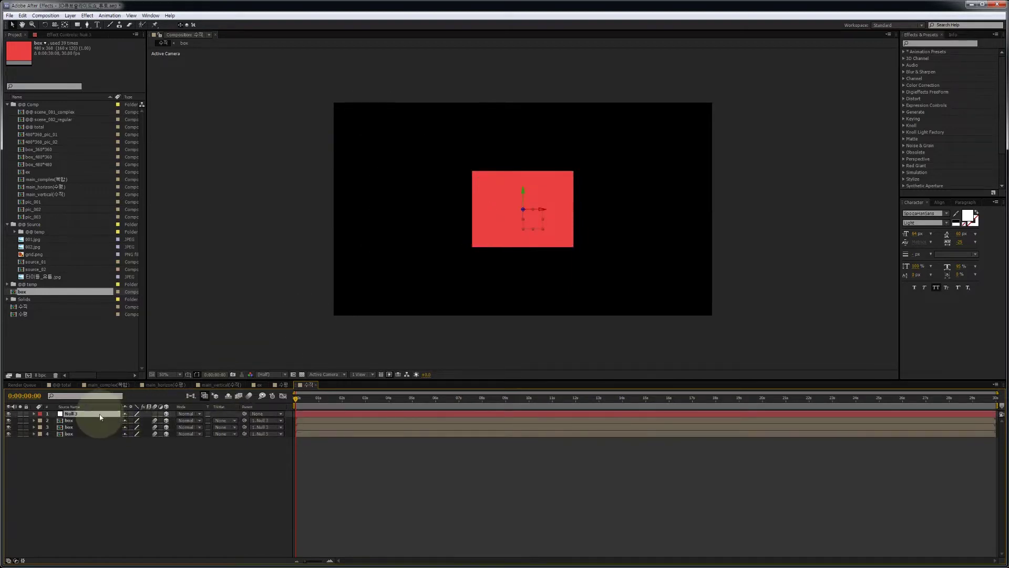
{"action": "key", "text": "Return"}
{"action": "type", "text": "수직"}
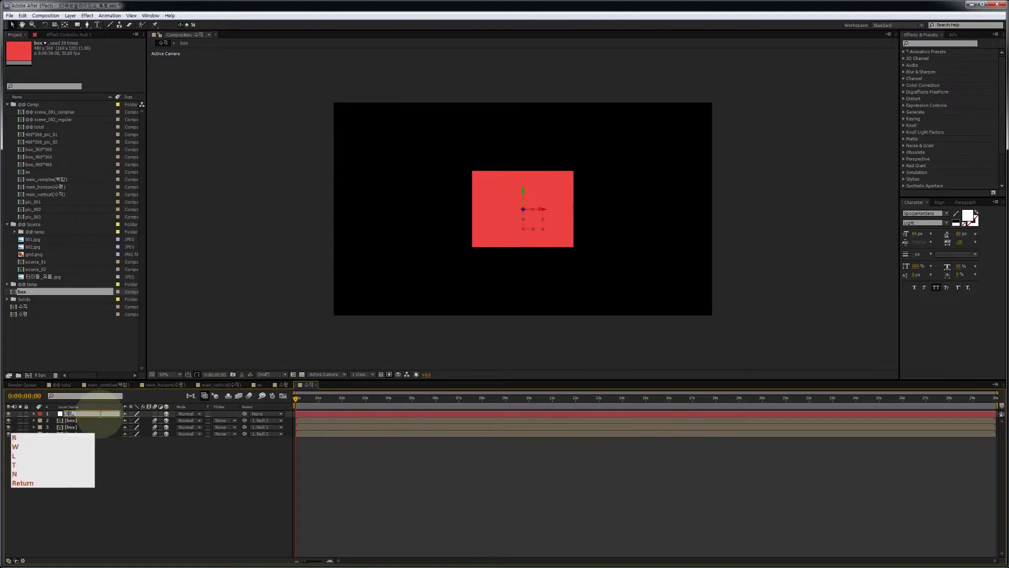
{"action": "type", "text": "_t"}
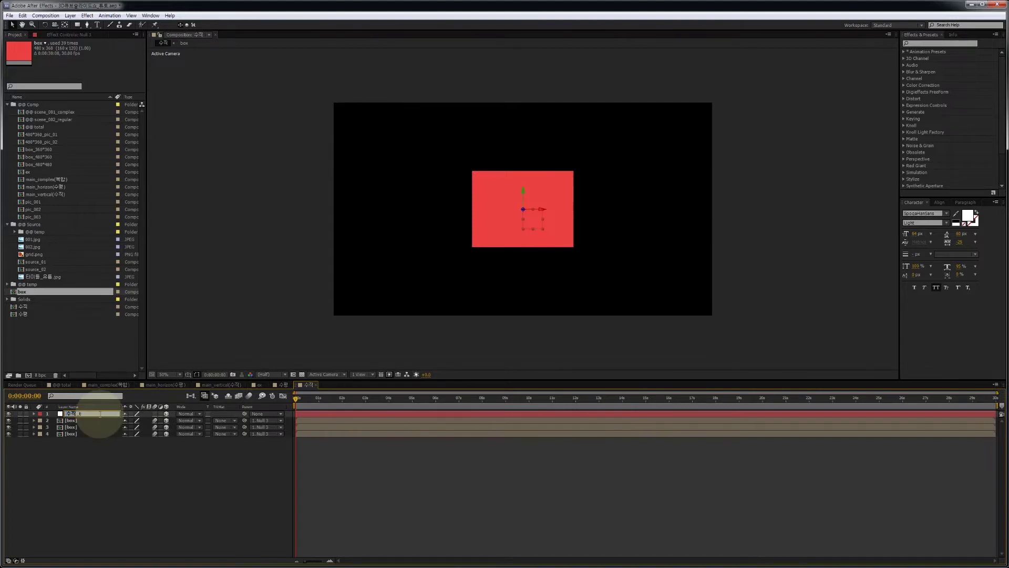
{"action": "type", "text": "op_01"}
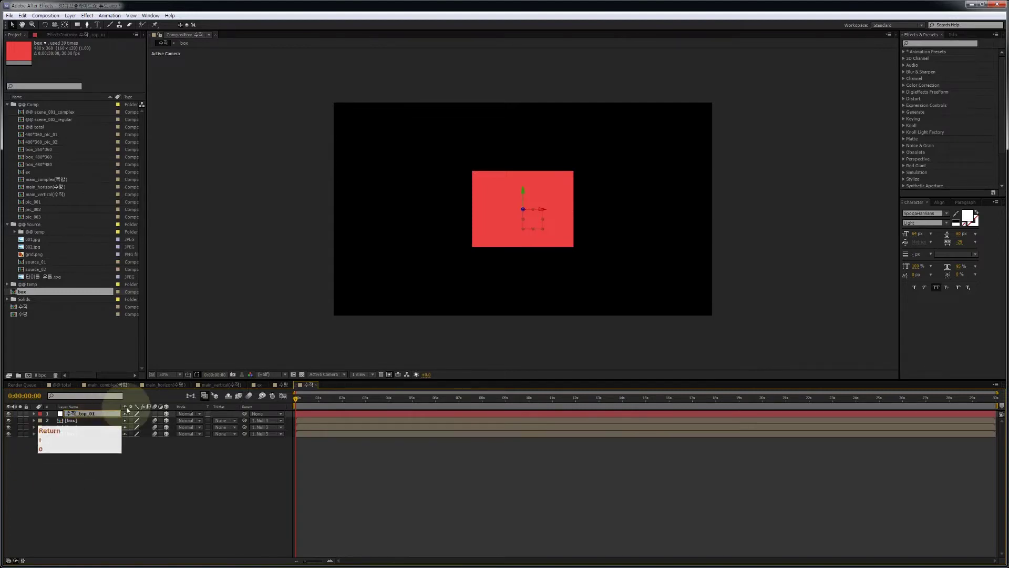
{"action": "key", "text": "Return"}
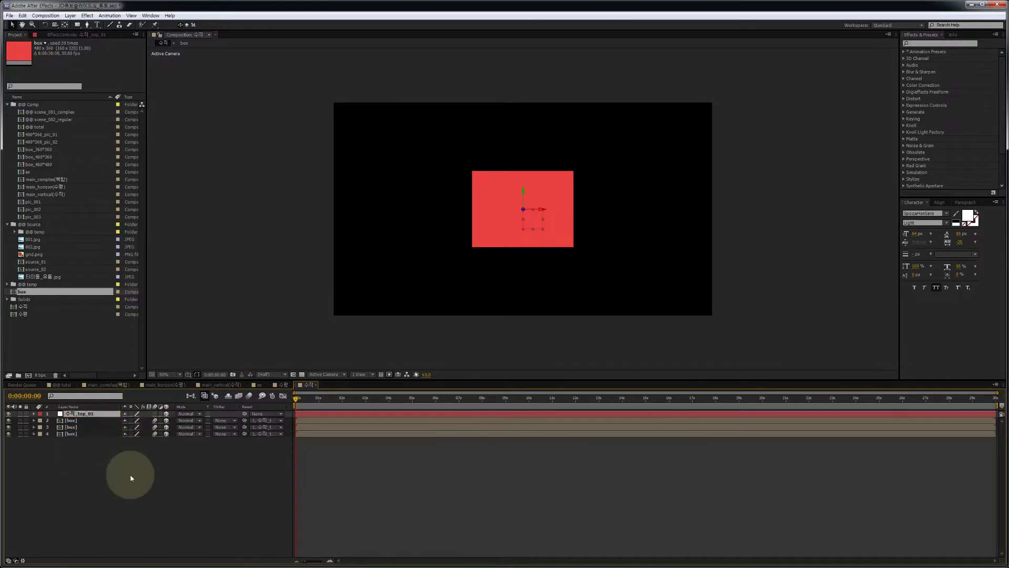
Add grid.png as the uppermost layer and set the 수직_top_01 null's Position to X 240, Y 180.
{"action": "left_click", "coordinate": [42, 254]}
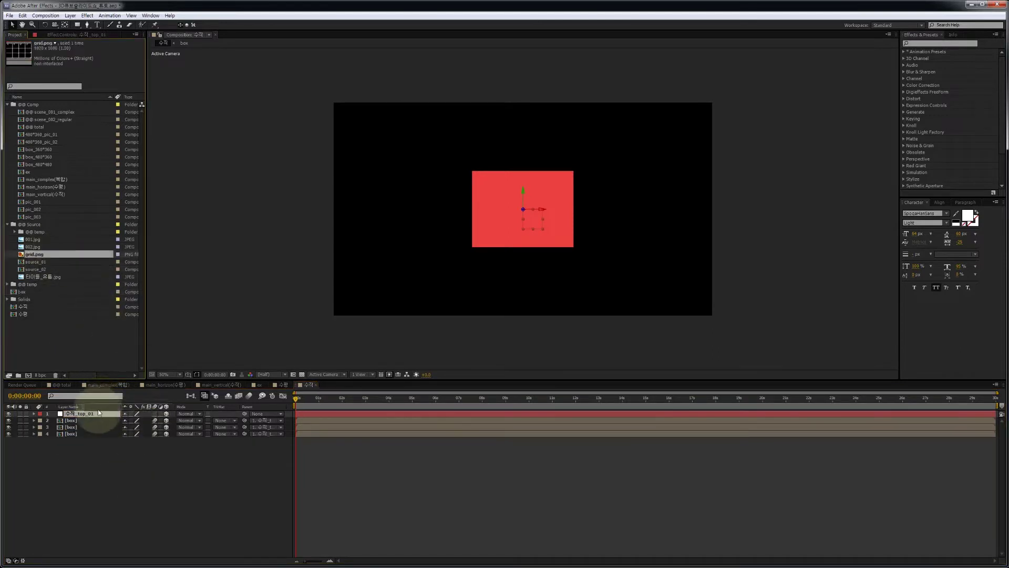
{"action": "key", "text": "ctrl+slash"}
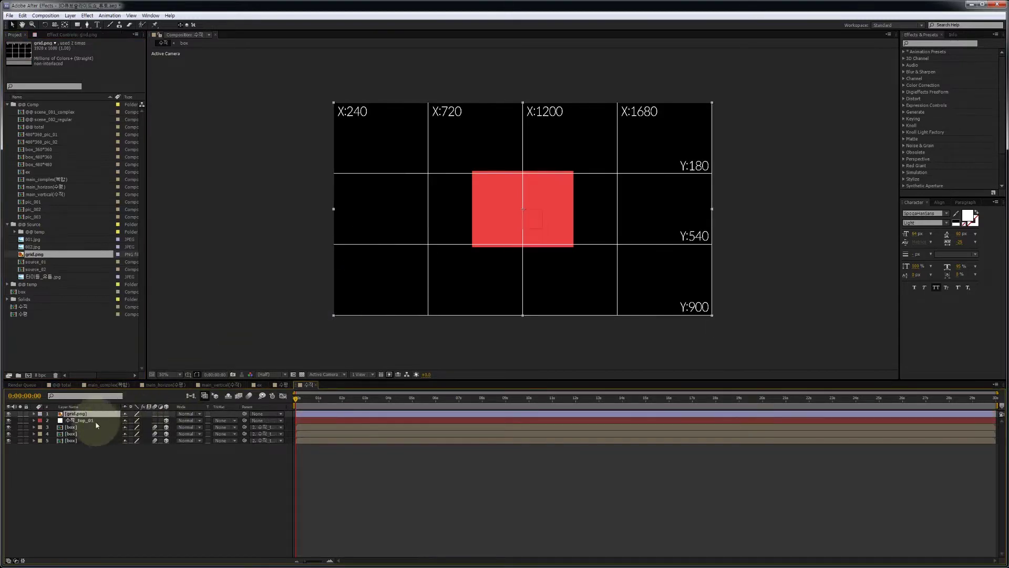
{"action": "left_click", "coordinate": [96, 421]}
{"action": "key", "text": "p"}
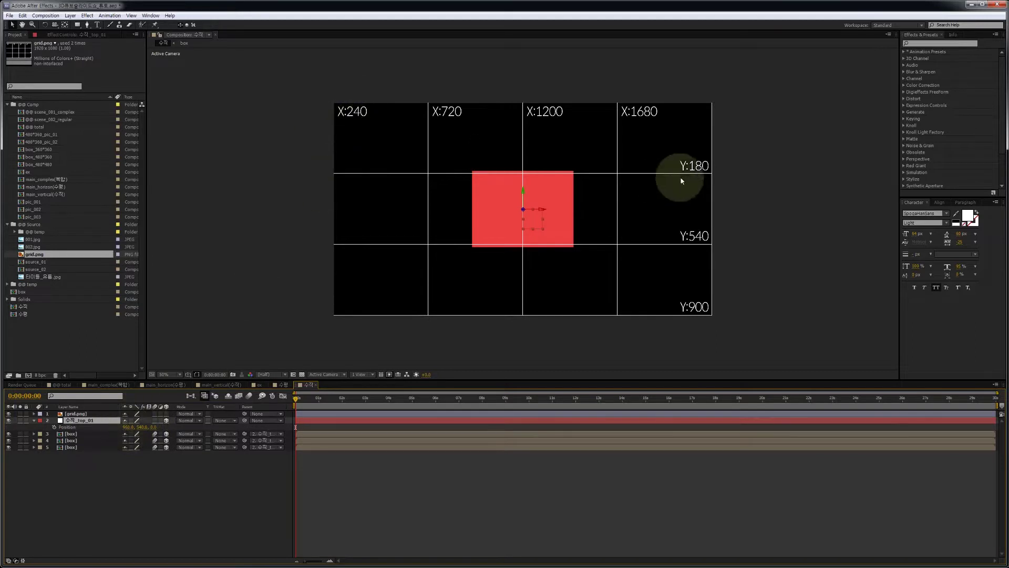
{"action": "left_click", "coordinate": [131, 427]}
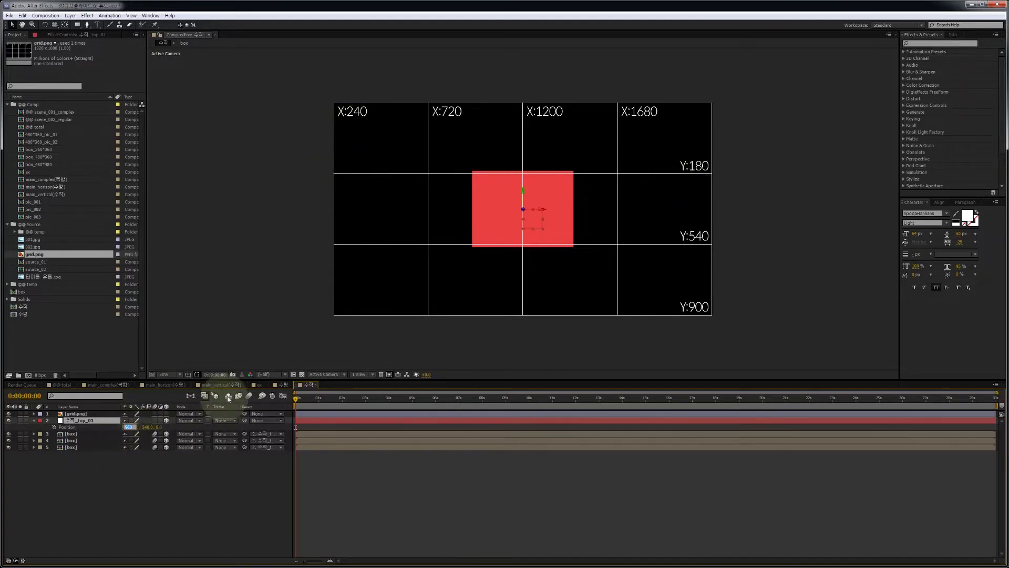
{"action": "type", "text": "240"}
{"action": "key", "text": "Tab"}
{"action": "type", "text": "180"}
{"action": "key", "text": "Return"}
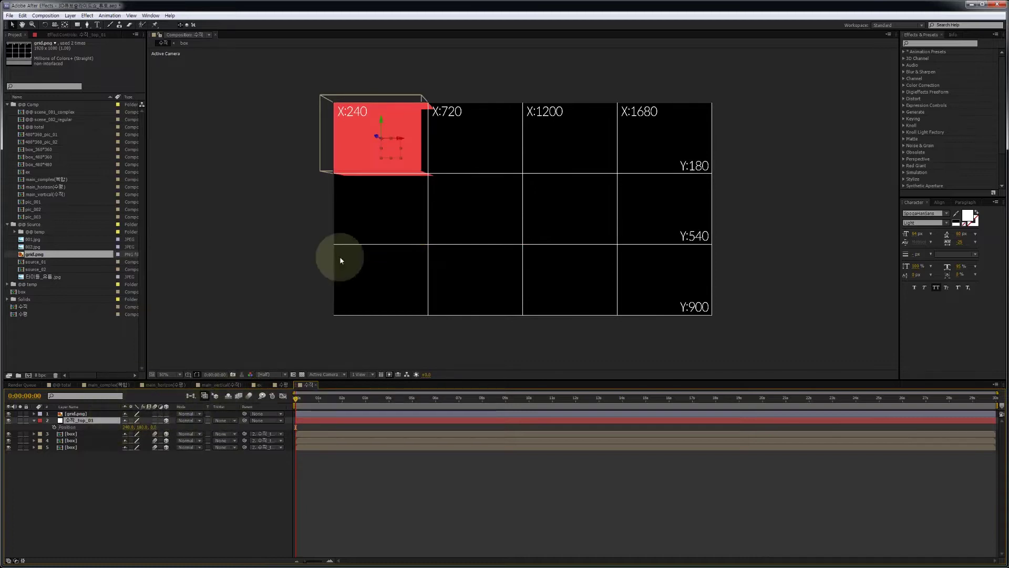
Copy the 수직_top_01 null's Y position value of 180 into its Z position.
{"action": "key", "text": "space"}
{"action": "left_click_drag", "start_coordinate": [388, 198], "coordinate": [412, 238]}
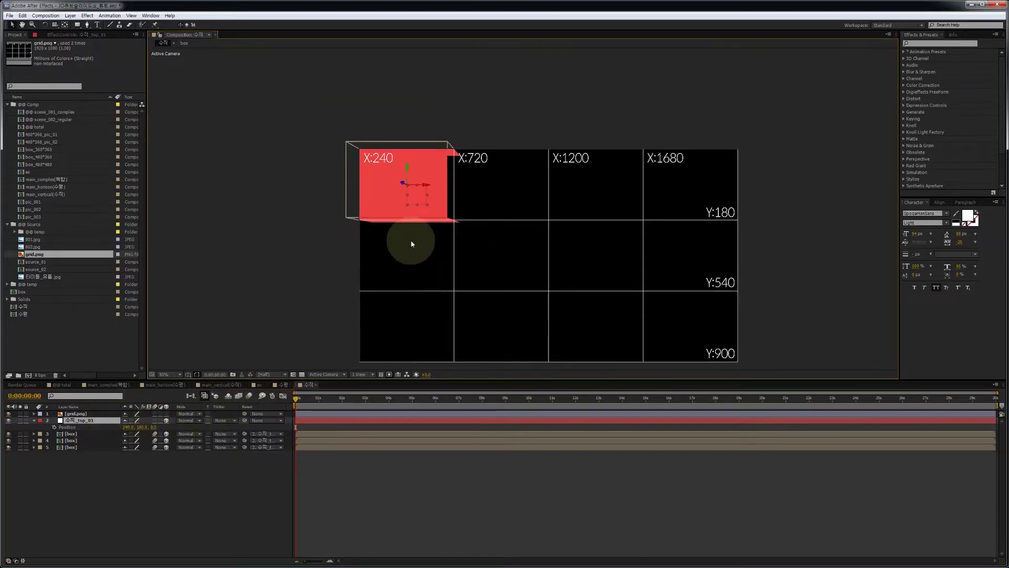
{"action": "scroll", "coordinate": [412, 239], "scroll_direction": "up", "scroll_amount": 2}
{"action": "left_click_drag", "start_coordinate": [343, 252], "coordinate": [394, 241]}
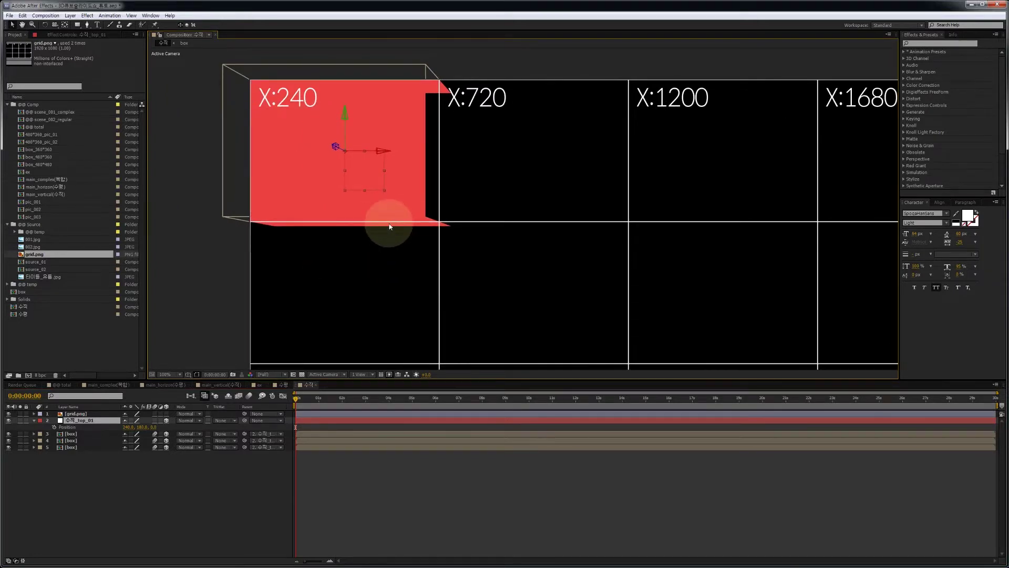
{"action": "left_click", "coordinate": [144, 428]}
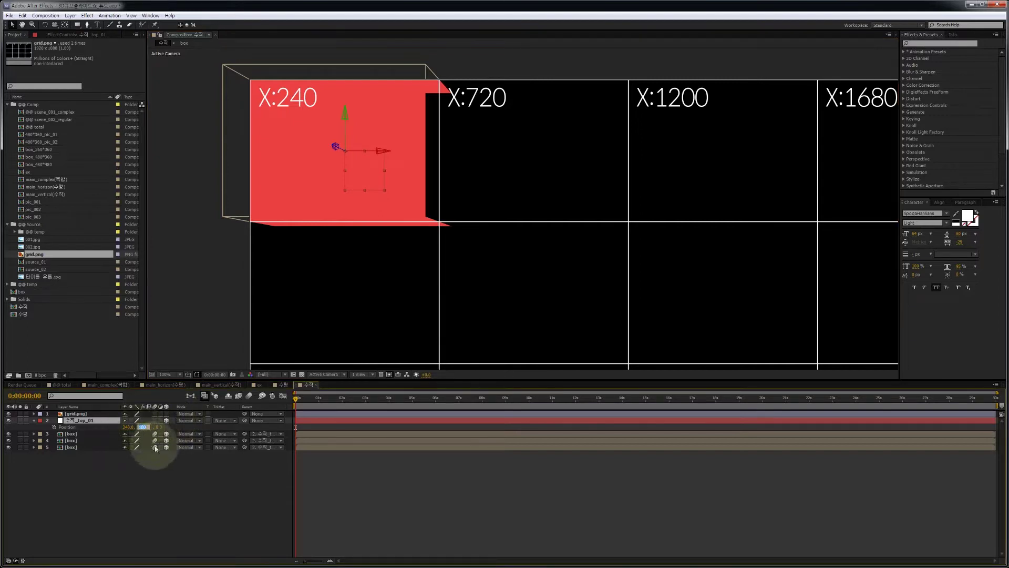
{"action": "key", "text": "ctrl+c"}
{"action": "left_click", "coordinate": [158, 427]}
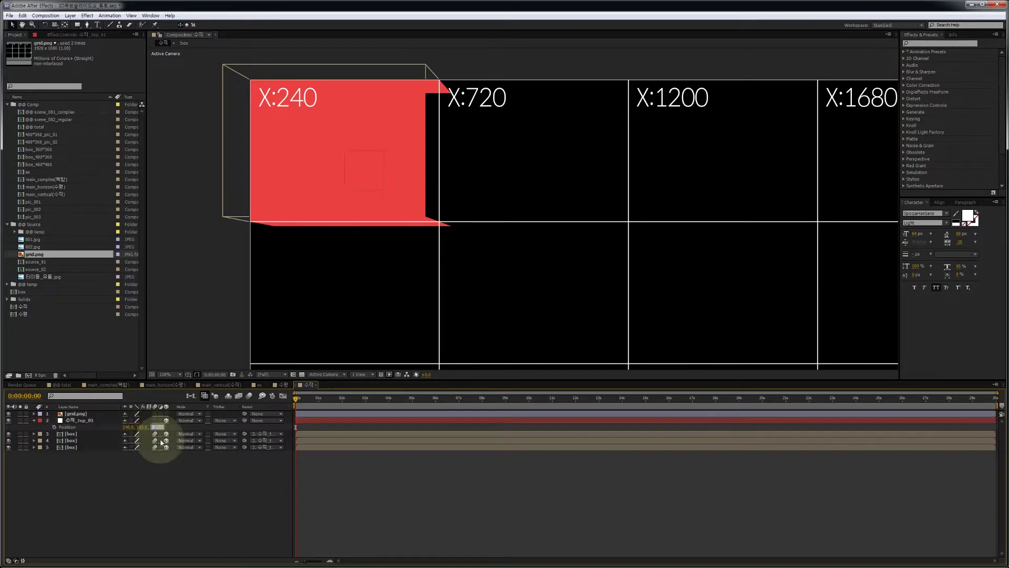
{"action": "key", "text": "ctrl+v"}
{"action": "key", "text": "Return"}
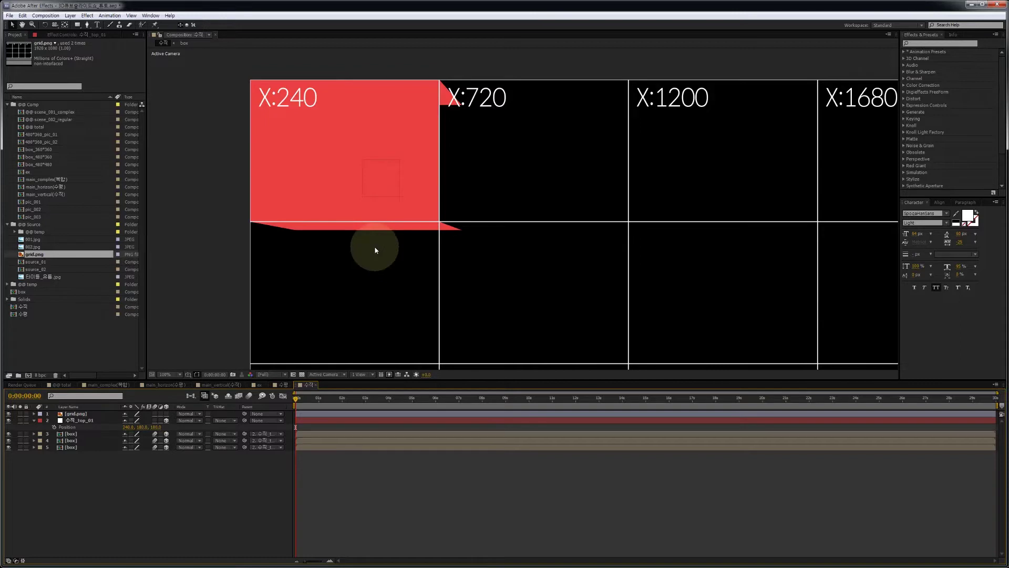
Duplicate the 수직_top_01 null with its three box layers and place the copies together above the original set.
{"action": "scroll", "coordinate": [394, 258], "scroll_direction": "down", "scroll_amount": 2}
{"action": "key", "text": "space"}
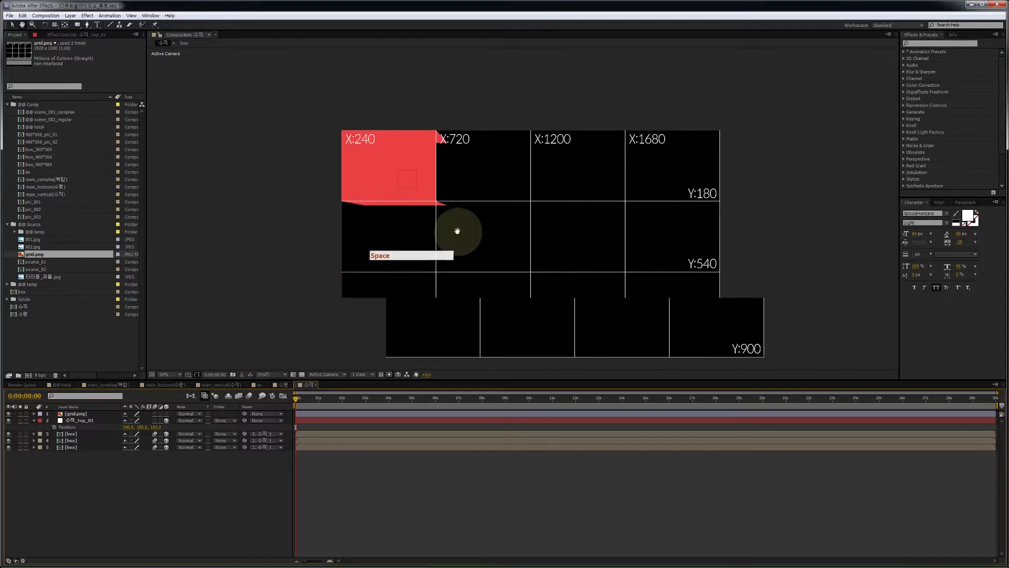
{"action": "left_click_drag", "start_coordinate": [470, 227], "coordinate": [462, 223]}
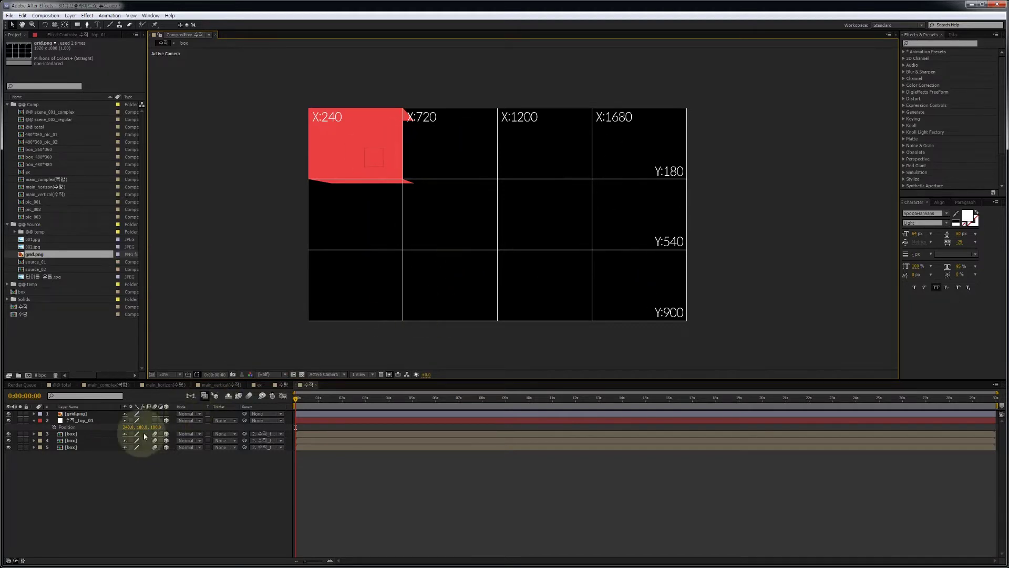
{"action": "left_click", "coordinate": [84, 420]}
{"action": "left_click", "coordinate": [91, 447], "text": "shift"}
{"action": "key", "text": "ctrl+d"}
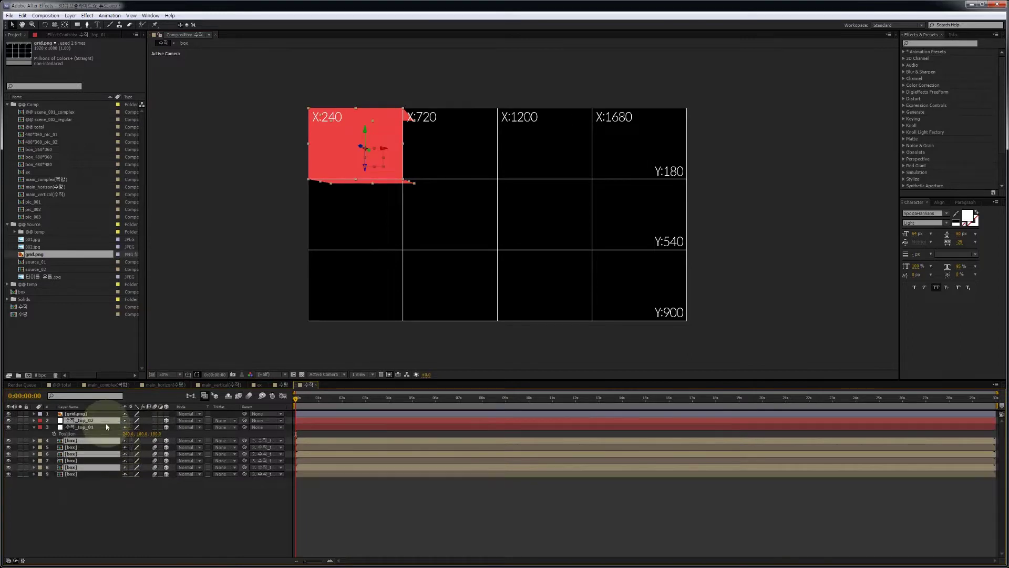
{"action": "left_click_drag", "start_coordinate": [106, 427], "coordinate": [106, 427]}
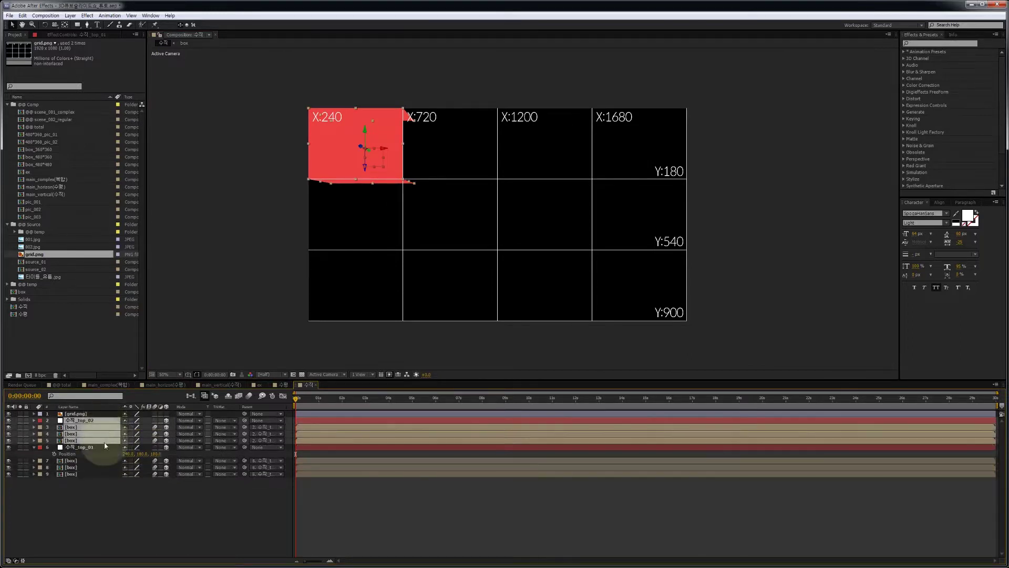
Set the X position of the 수직_top_02 null to 720.
{"action": "left_click", "coordinate": [98, 420]}
{"action": "key", "text": "p"}
{"action": "left_click", "coordinate": [130, 427]}
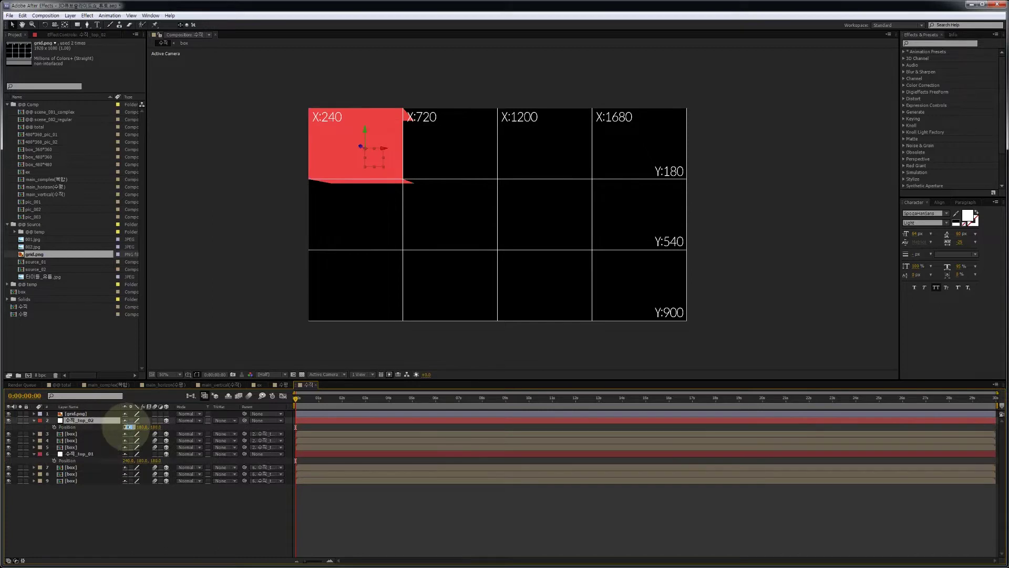
{"action": "type", "text": "720"}
{"action": "key", "text": "Return"}
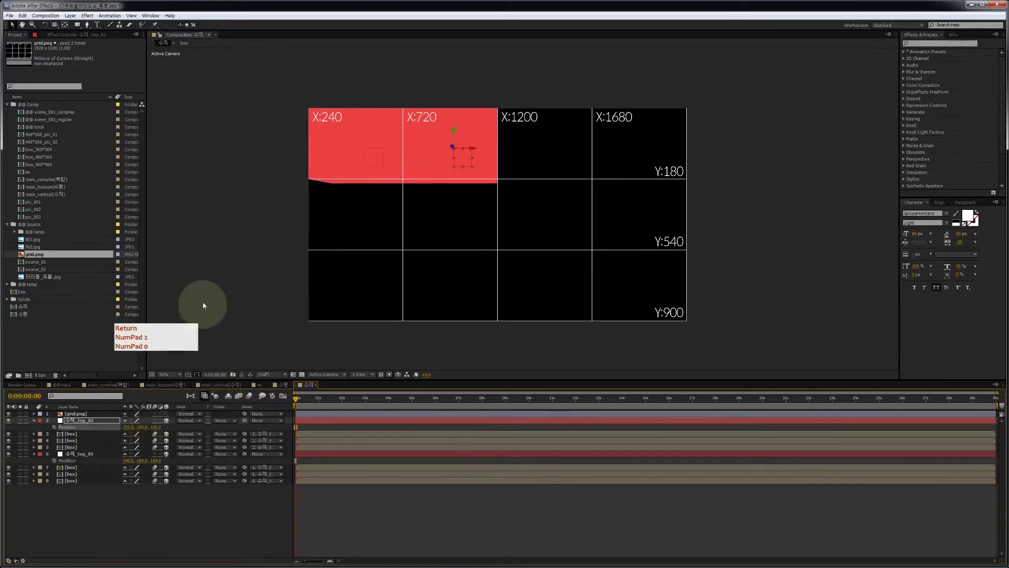
Duplicate the null-and-boxes set two more times, setting the copied nulls' X positions to 1200 and 1680.
{"action": "left_click", "coordinate": [87, 447], "text": "shift"}
{"action": "key", "text": "ctrl+d"}
{"action": "left_click", "coordinate": [130, 427]}
{"action": "type", "text": "1200"}
{"action": "key", "text": "Return"}
{"action": "key", "text": "ctrl+d"}
{"action": "type", "text": "1680"}
{"action": "key", "text": "Return"}
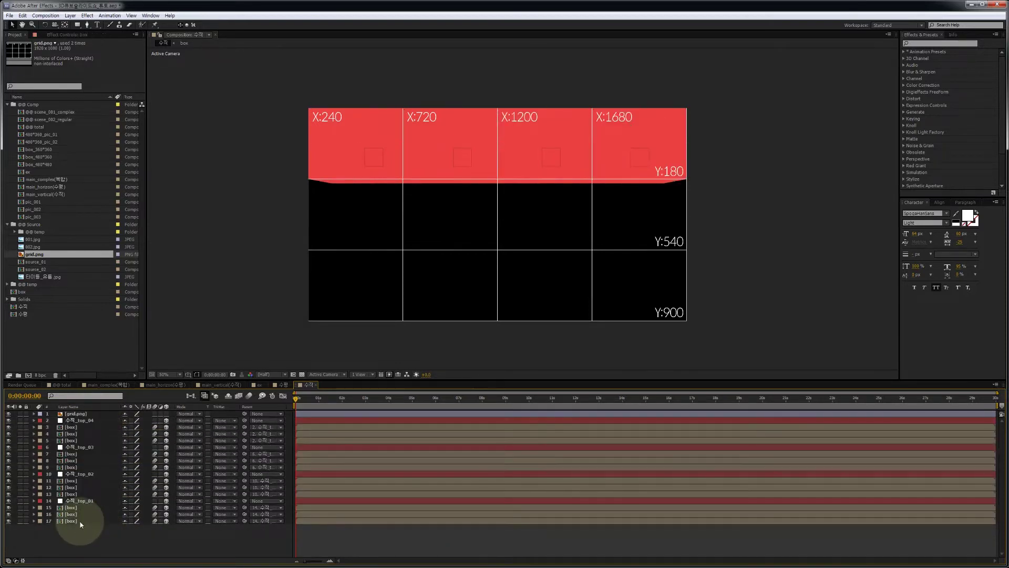
Assign a green label color to all nulls and box layers of the upper row.
{"action": "left_click_drag", "start_coordinate": [81, 524], "coordinate": [86, 421]}
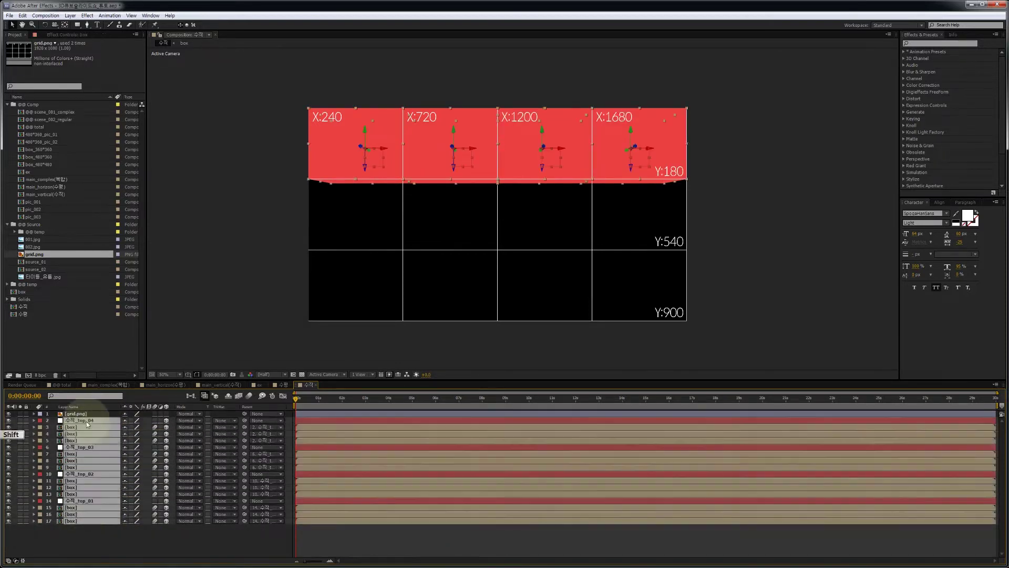
{"action": "left_click", "coordinate": [41, 421]}
{"action": "left_click", "coordinate": [63, 359]}
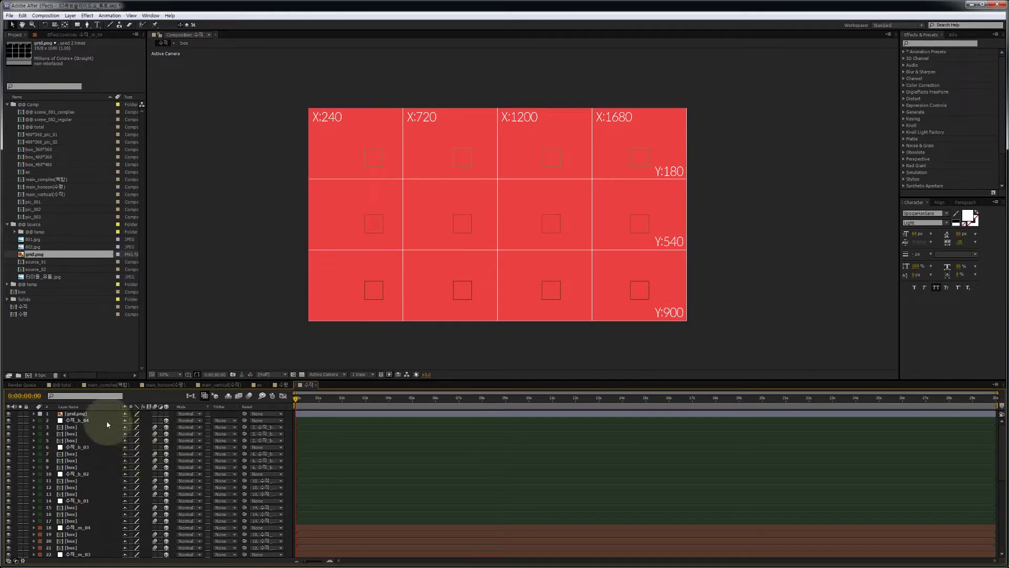
Select all twelve nulls of the b, m and top rows and reveal their rotation properties.
{"action": "left_click", "coordinate": [92, 420]}
{"action": "left_click", "coordinate": [90, 447], "text": "ctrl"}
{"action": "left_click", "coordinate": [87, 474], "text": "ctrl"}
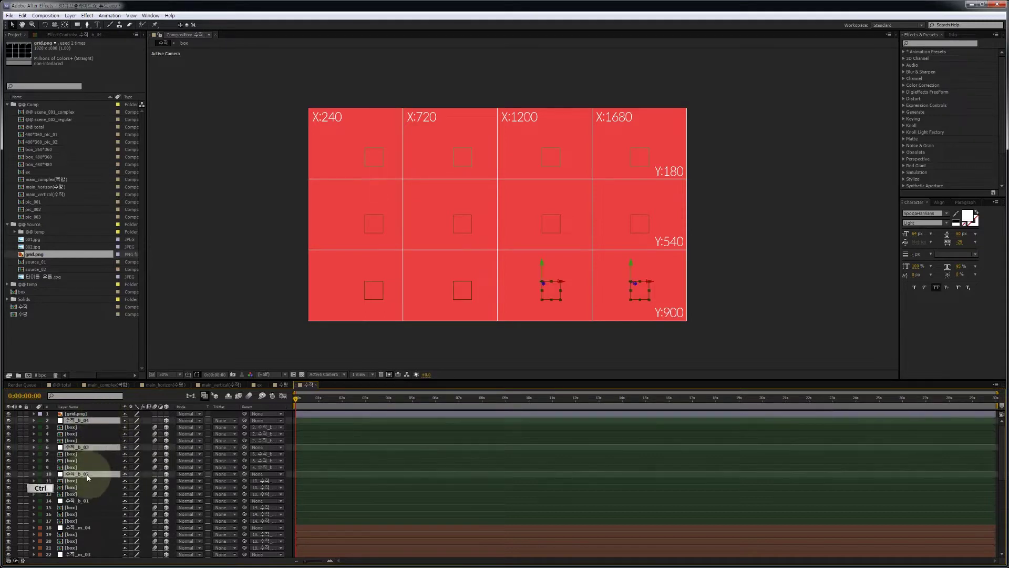
{"action": "left_click", "coordinate": [83, 502], "text": "ctrl"}
{"action": "left_click", "coordinate": [82, 527], "text": "ctrl"}
{"action": "scroll", "coordinate": [102, 481], "scroll_direction": "down", "scroll_amount": 4}
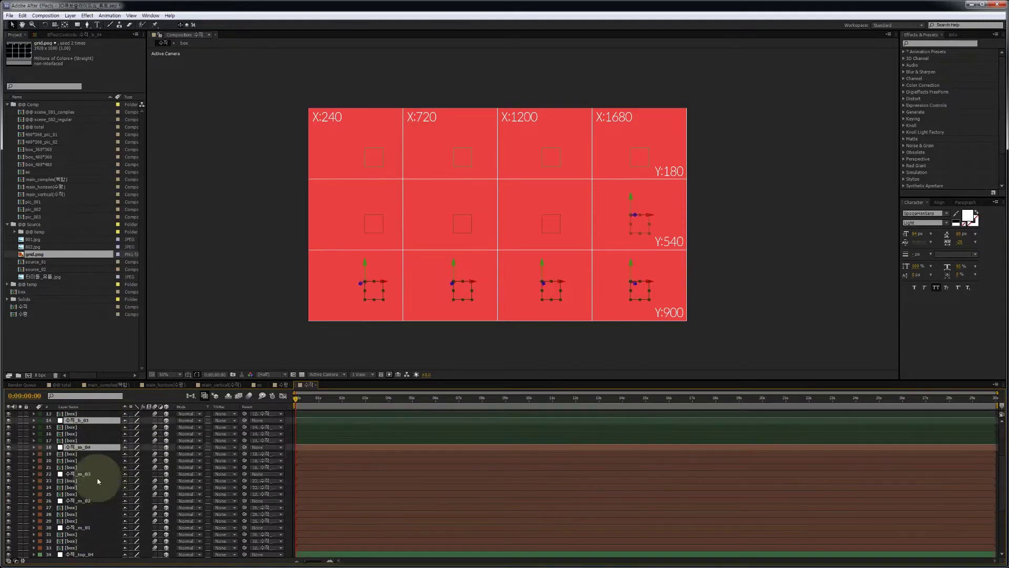
{"action": "left_click", "coordinate": [90, 474], "text": "ctrl"}
{"action": "left_click", "coordinate": [84, 501], "text": "ctrl"}
{"action": "scroll", "coordinate": [84, 523], "scroll_direction": "down", "scroll_amount": 2}
{"action": "left_click", "coordinate": [84, 494], "text": "ctrl"}
{"action": "left_click", "coordinate": [85, 521], "text": "ctrl"}
{"action": "left_click", "coordinate": [84, 548], "text": "ctrl"}
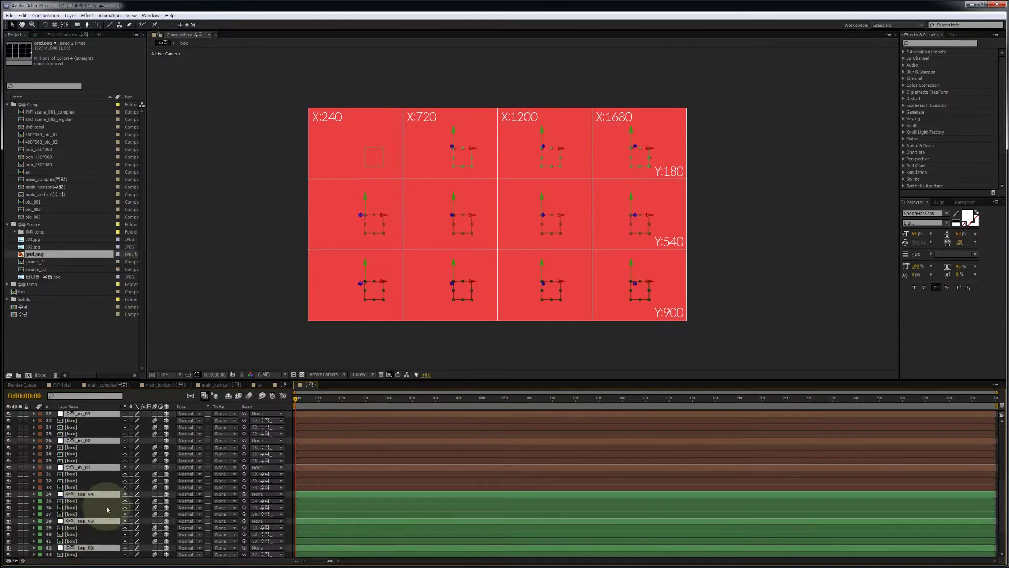
{"action": "scroll", "coordinate": [84, 546], "scroll_direction": "down", "scroll_amount": 3}
{"action": "left_click", "coordinate": [84, 533], "text": "ctrl"}
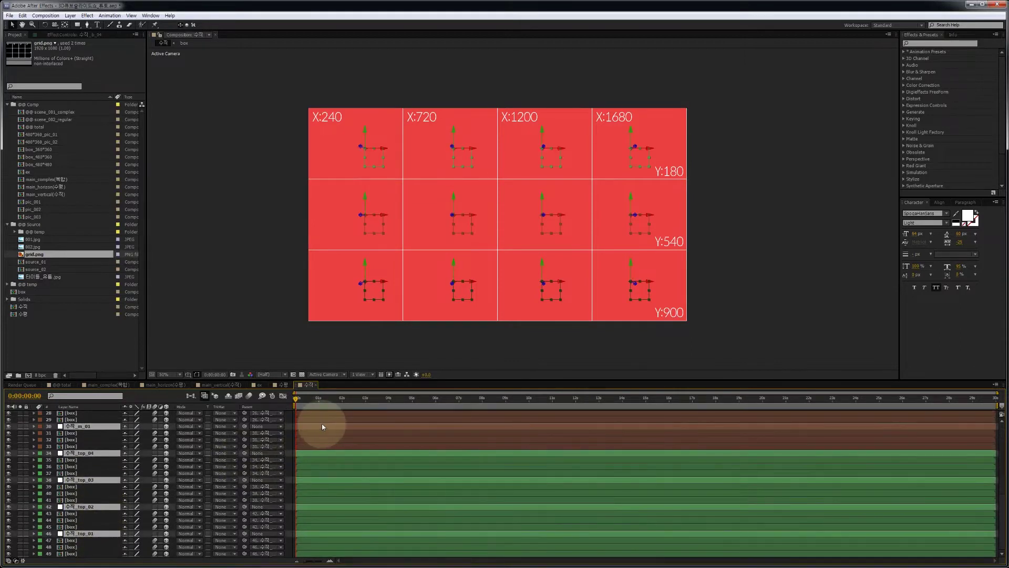
{"action": "scroll", "coordinate": [322, 424], "scroll_direction": "up", "scroll_amount": 4}
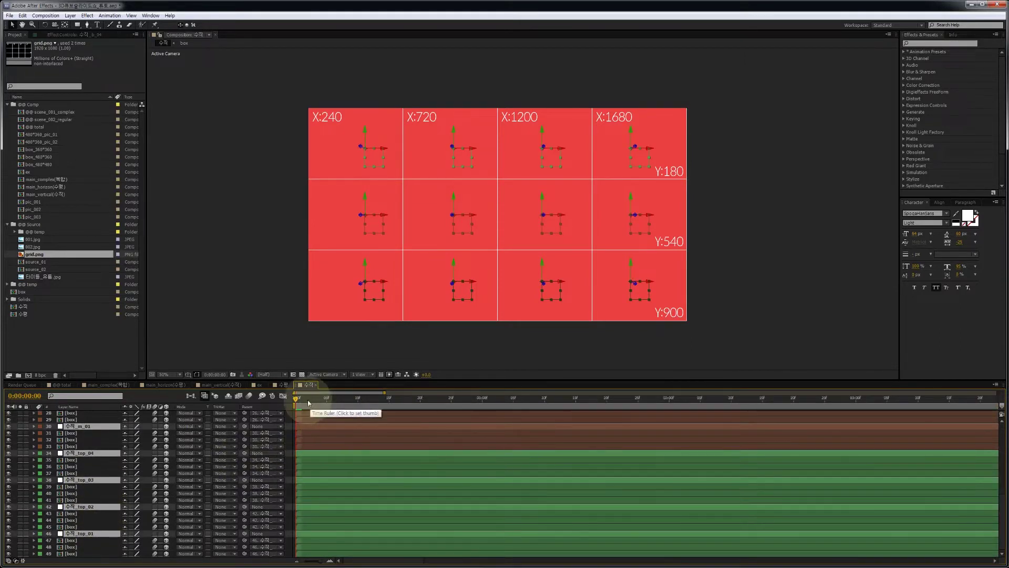
{"action": "key", "text": "r"}
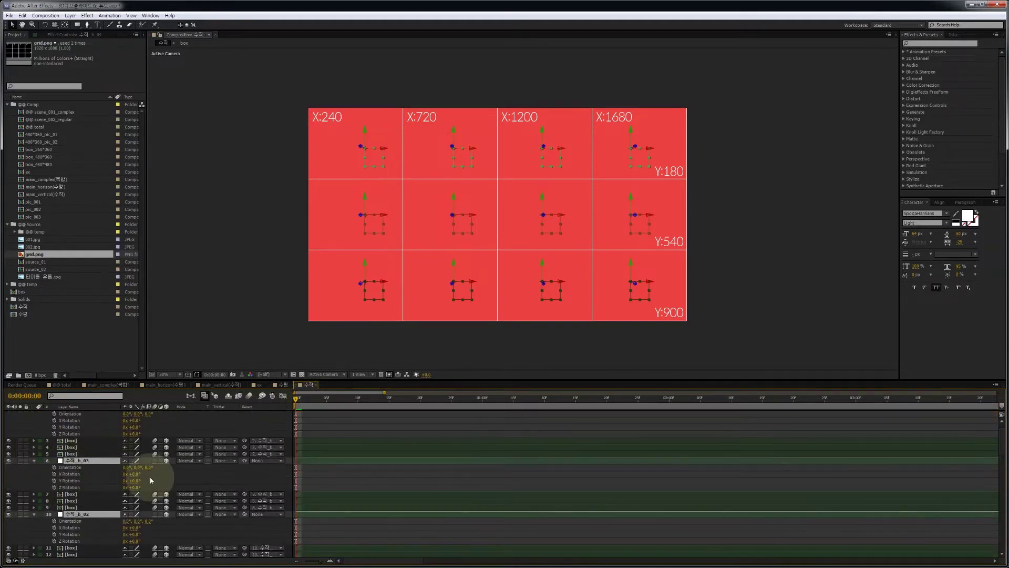
Test an X Rotation change on the selected nulls, undo it, and add X Rotation keyframes at 0:00:00:00.
{"action": "left_click_drag", "start_coordinate": [135, 474], "coordinate": [79, 473]}
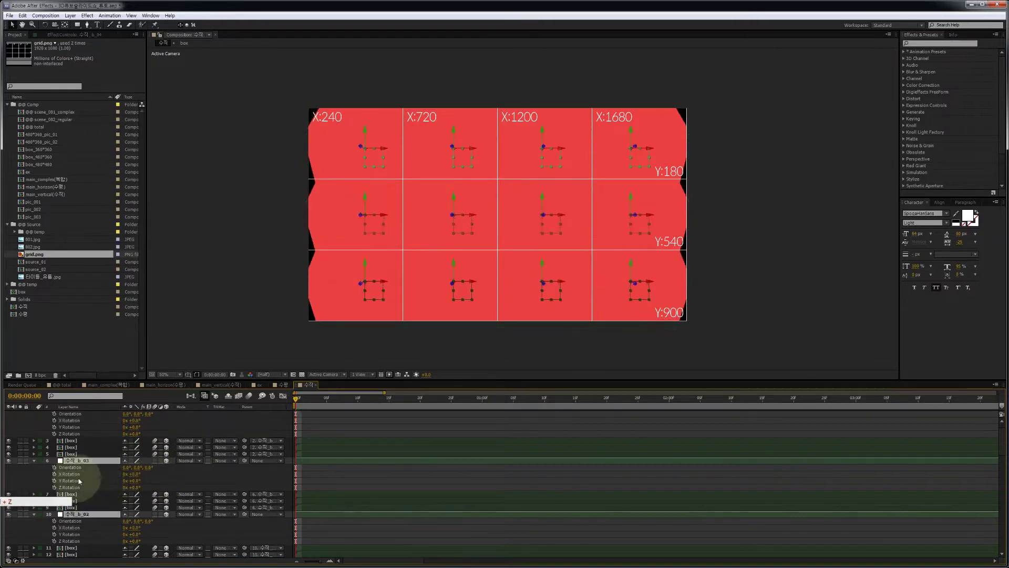
{"action": "left_click", "coordinate": [53, 478]}
{"action": "left_click", "coordinate": [54, 474]}
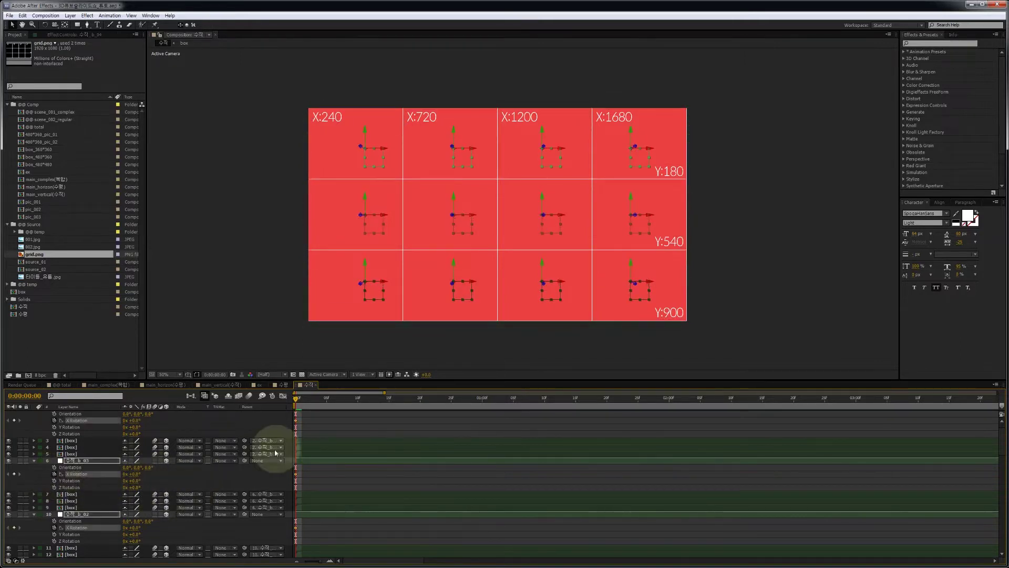
Set the X Rotation of all twelve nulls to 90° at 0:00:00:15.
{"action": "left_click_drag", "start_coordinate": [310, 403], "coordinate": [389, 402]}
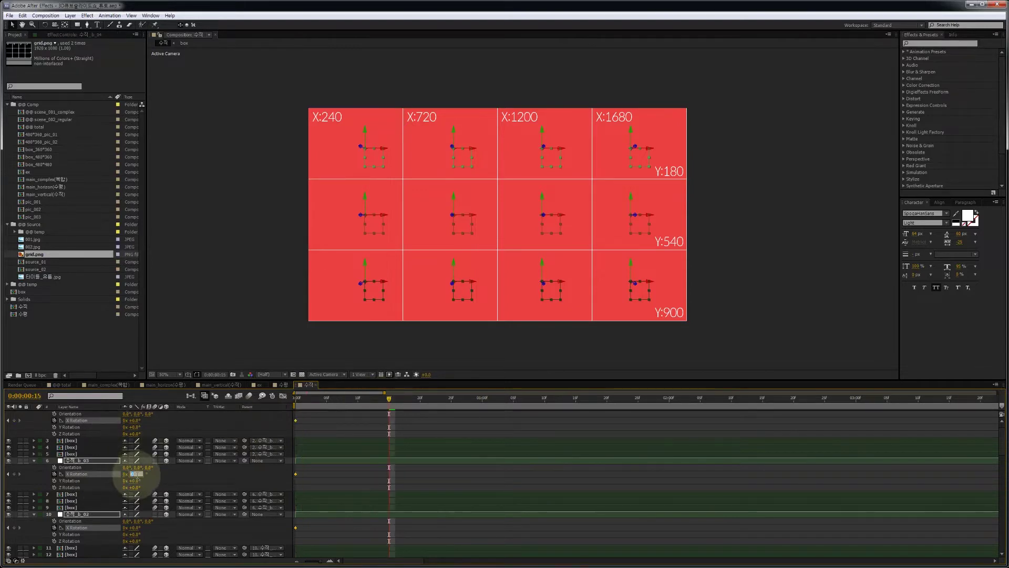
{"action": "left_click", "coordinate": [136, 473]}
{"action": "type", "text": "90"}
{"action": "key", "text": "Return"}
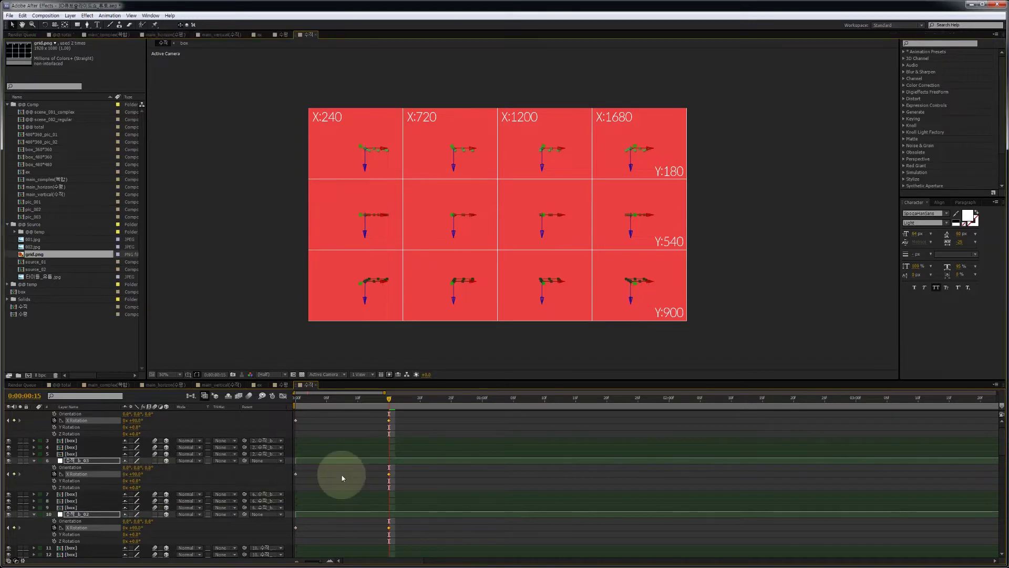
Apply Easy Ease to the X Rotation keyframes of all twelve nulls and scrub through the start of the flip.
{"action": "key", "text": "grave"}
{"action": "scroll", "coordinate": [376, 478], "scroll_direction": "down", "scroll_amount": 10}
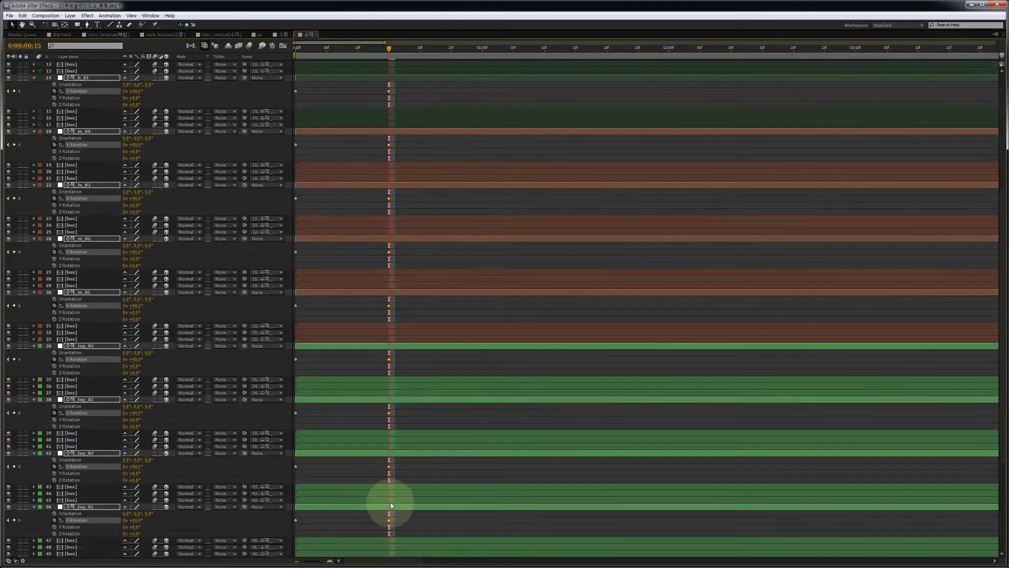
{"action": "left_click_drag", "start_coordinate": [407, 526], "coordinate": [282, 462]}
{"action": "left_click_drag", "start_coordinate": [254, 377], "coordinate": [260, 34]}
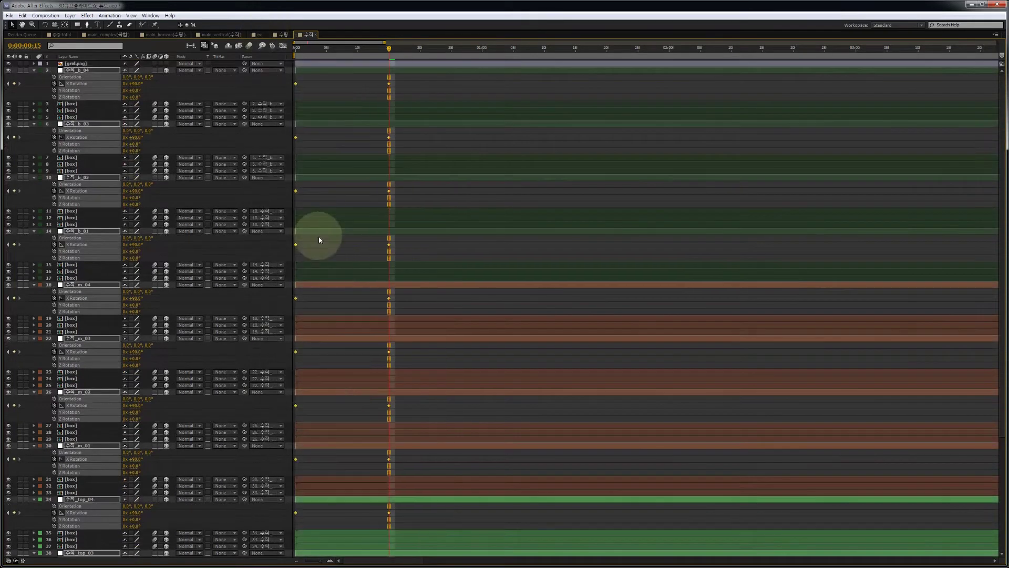
{"action": "key", "text": "F9"}
{"action": "key", "text": "grave"}
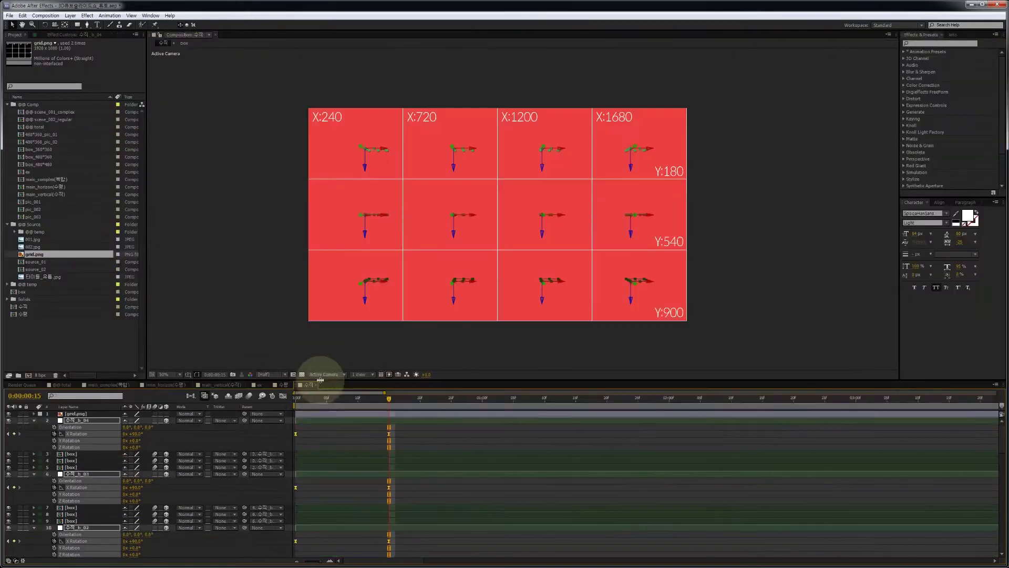
{"action": "key", "text": "u"}
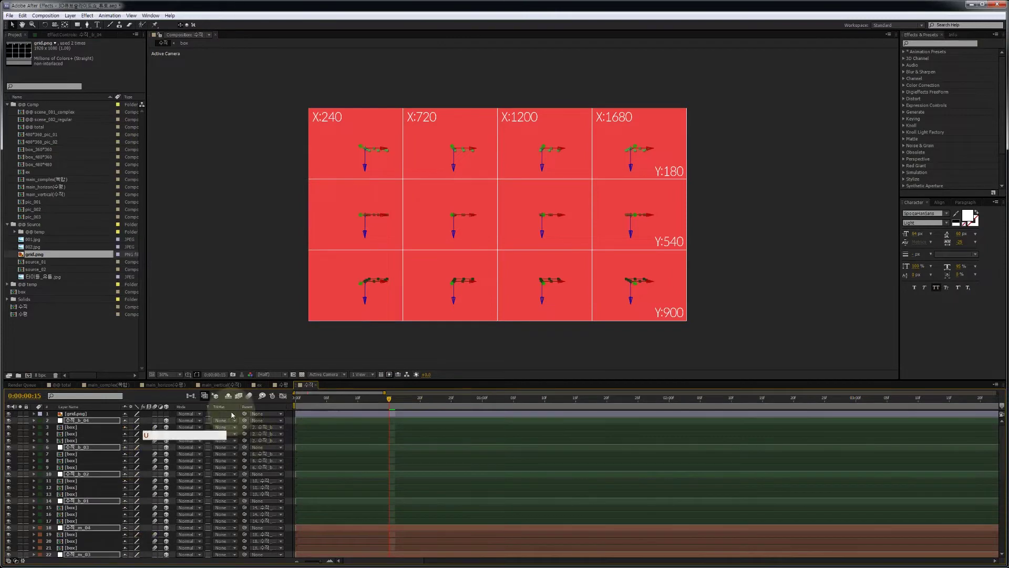
{"action": "left_click", "coordinate": [297, 399]}
{"action": "left_click_drag", "start_coordinate": [300, 399], "coordinate": [320, 406]}
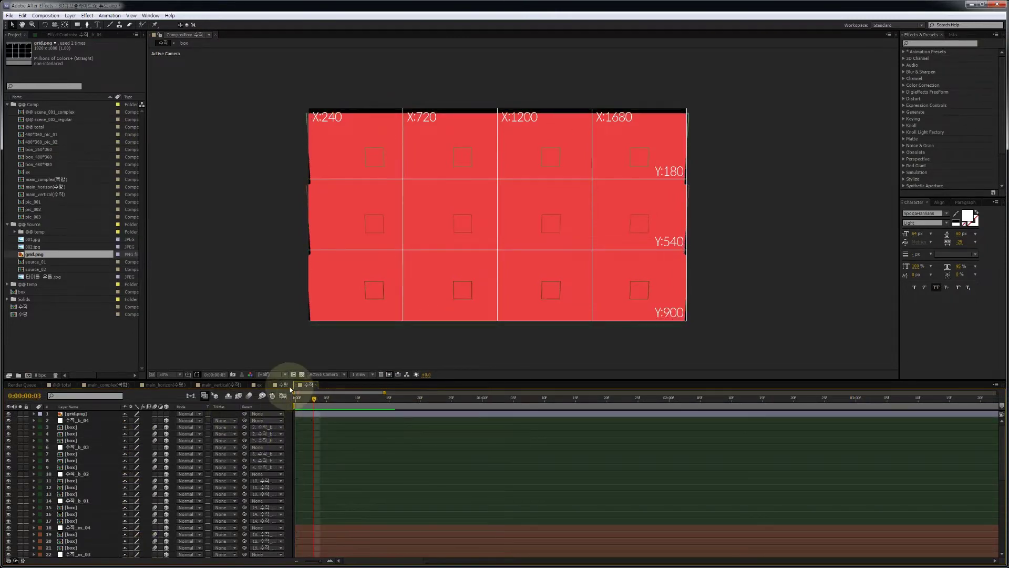
Copy Camera 1 and Light 1 from the 수평 composition into the 수직 composition and scrub through the lit flip.
{"action": "left_click", "coordinate": [283, 384]}
{"action": "scroll", "coordinate": [109, 424], "scroll_direction": "up", "scroll_amount": 1}
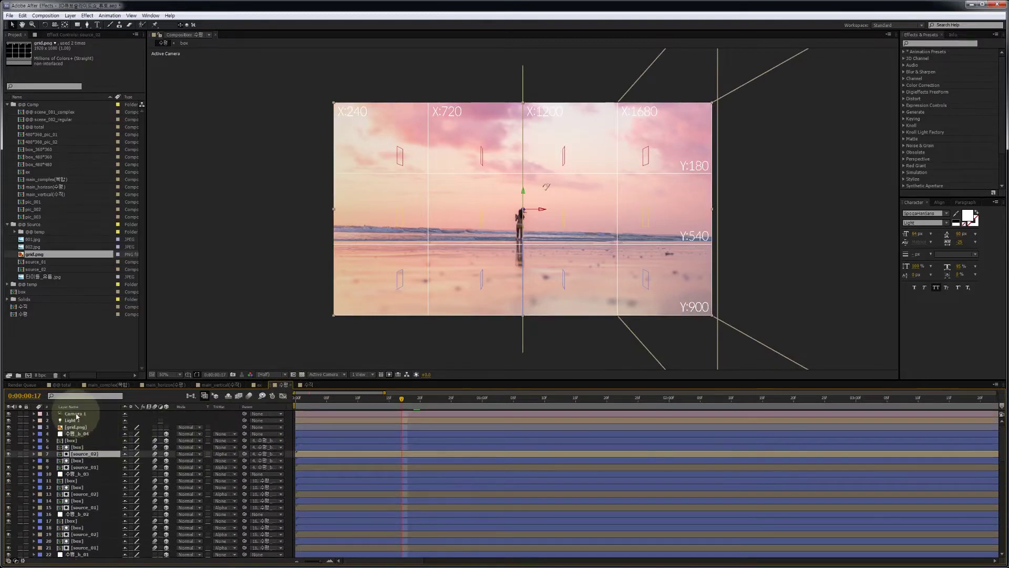
{"action": "left_click", "coordinate": [79, 414]}
{"action": "left_click", "coordinate": [77, 420], "text": "shift"}
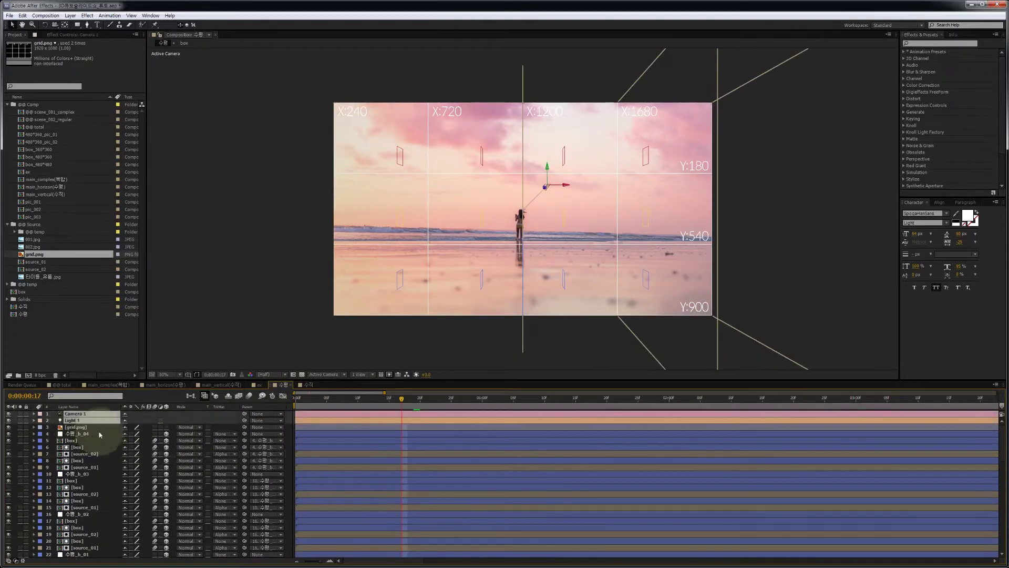
{"action": "left_click", "coordinate": [307, 384]}
{"action": "key", "text": "ctrl+v"}
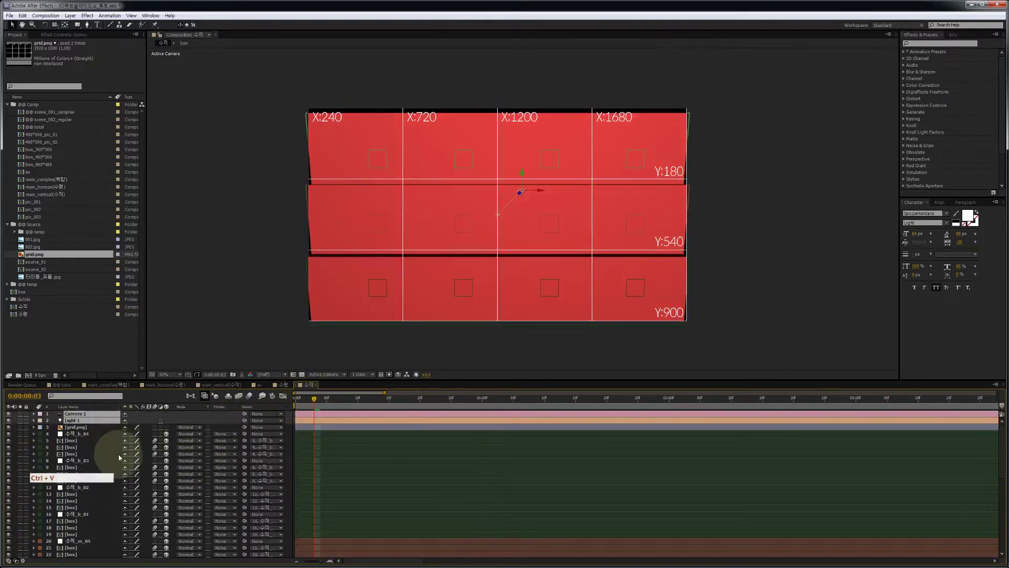
{"action": "key", "text": "space"}
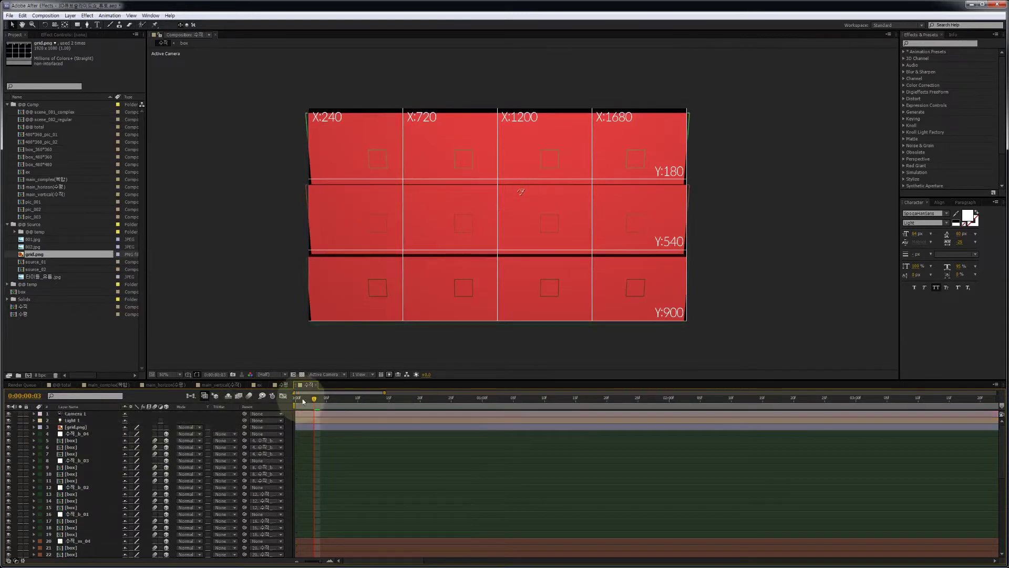
{"action": "left_click_drag", "start_coordinate": [314, 404], "coordinate": [406, 400]}
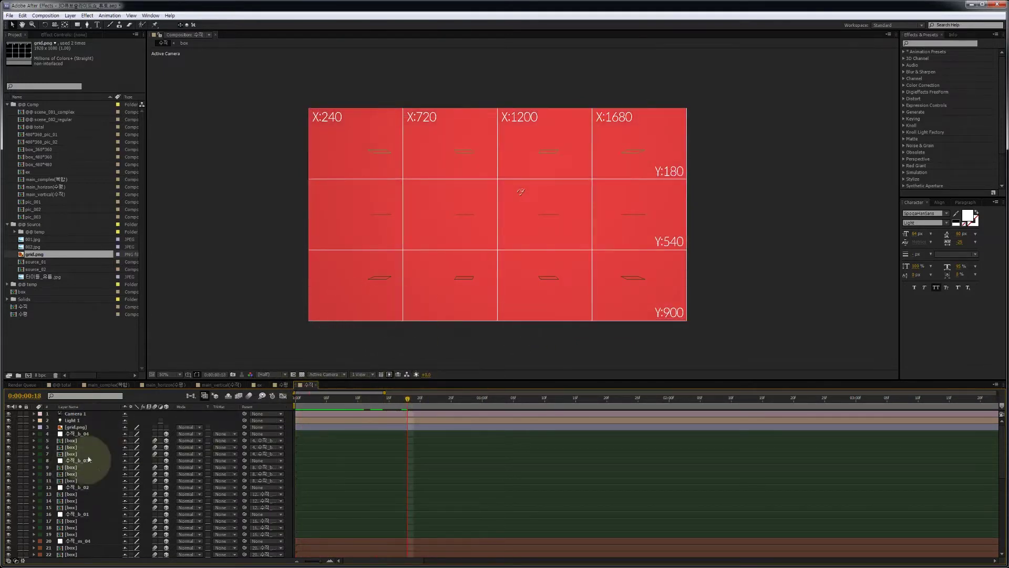
Place source_01 as a 3D layer beneath the last box of 수직_b_04, alpha-matted by that box and parented to 수직_b_04.
{"action": "key", "text": "Home"}
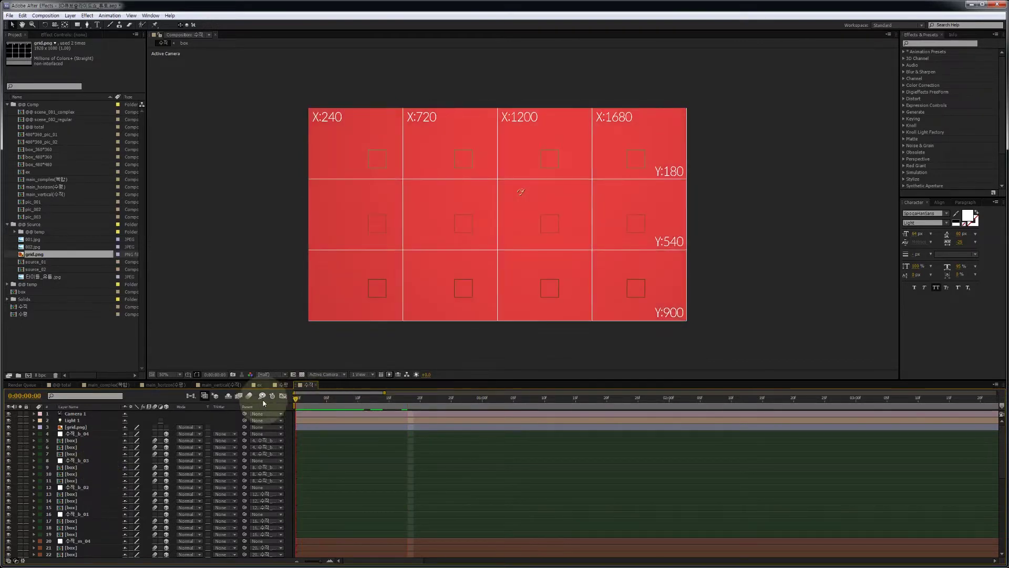
{"action": "left_click", "coordinate": [71, 454]}
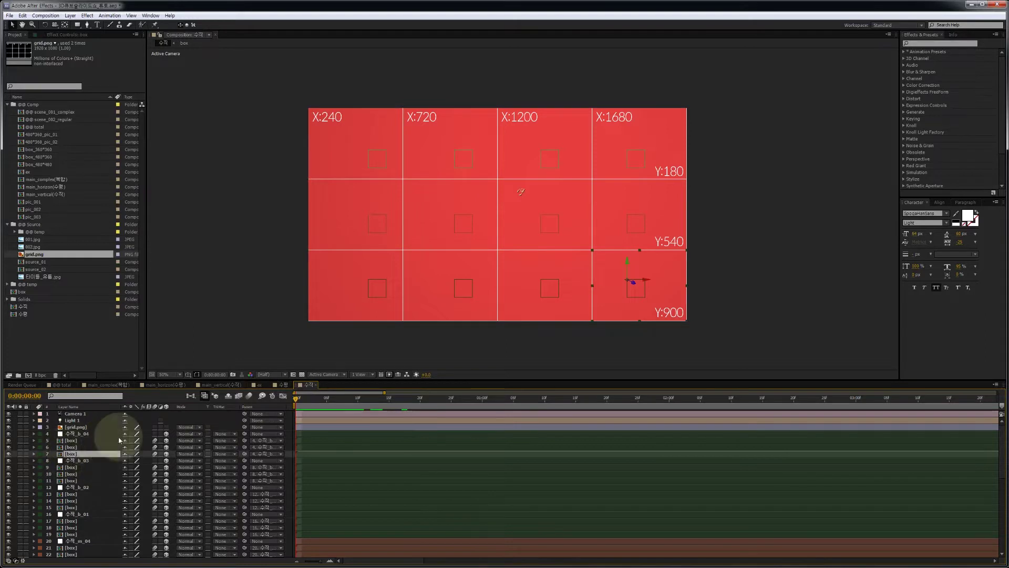
{"action": "left_click", "coordinate": [49, 261]}
{"action": "left_click_drag", "start_coordinate": [72, 267], "coordinate": [99, 461]}
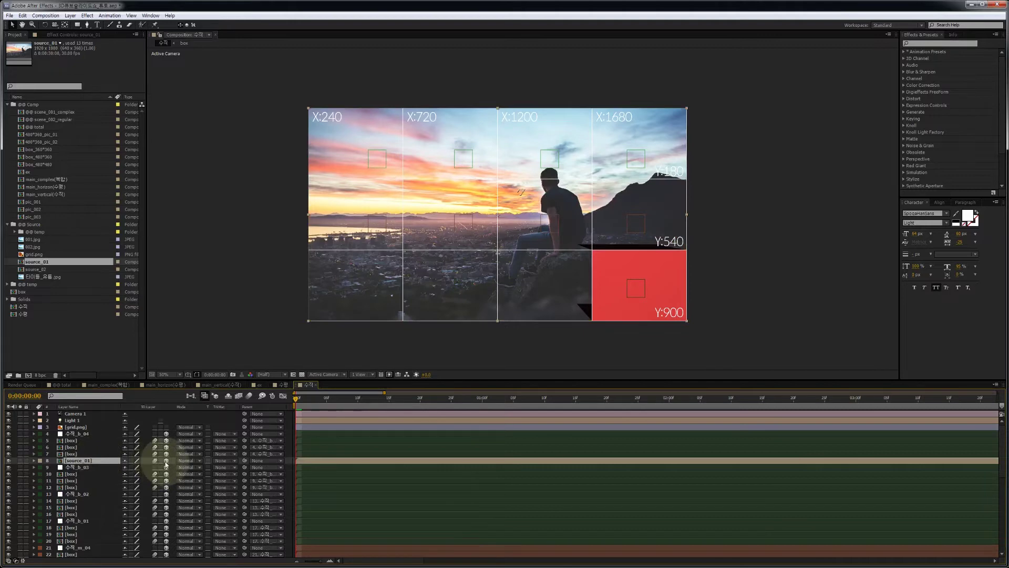
{"action": "left_click", "coordinate": [223, 460]}
{"action": "left_click", "coordinate": [240, 478]}
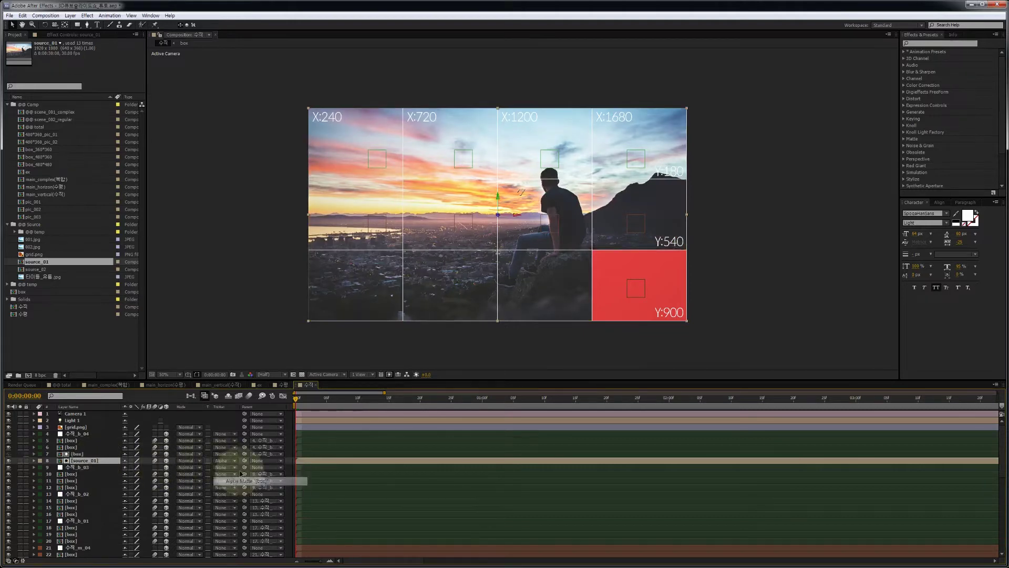
{"action": "left_click_drag", "start_coordinate": [245, 460], "coordinate": [92, 439]}
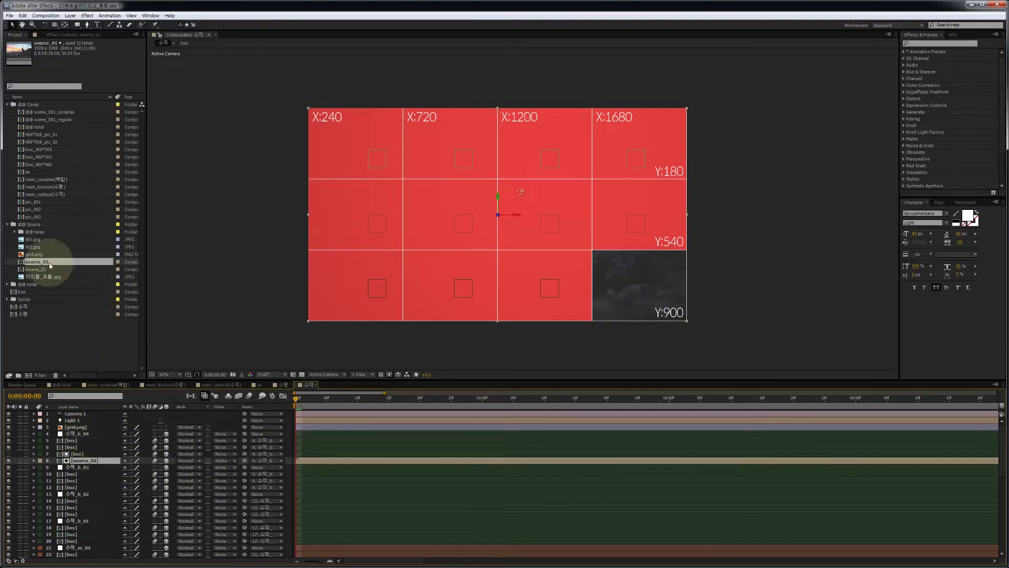
Add source_01 the same way to the 수직_b_03 box and the remaining boxes, alpha-matted and parented to their nulls.
{"action": "left_click_drag", "start_coordinate": [49, 265], "coordinate": [124, 496]}
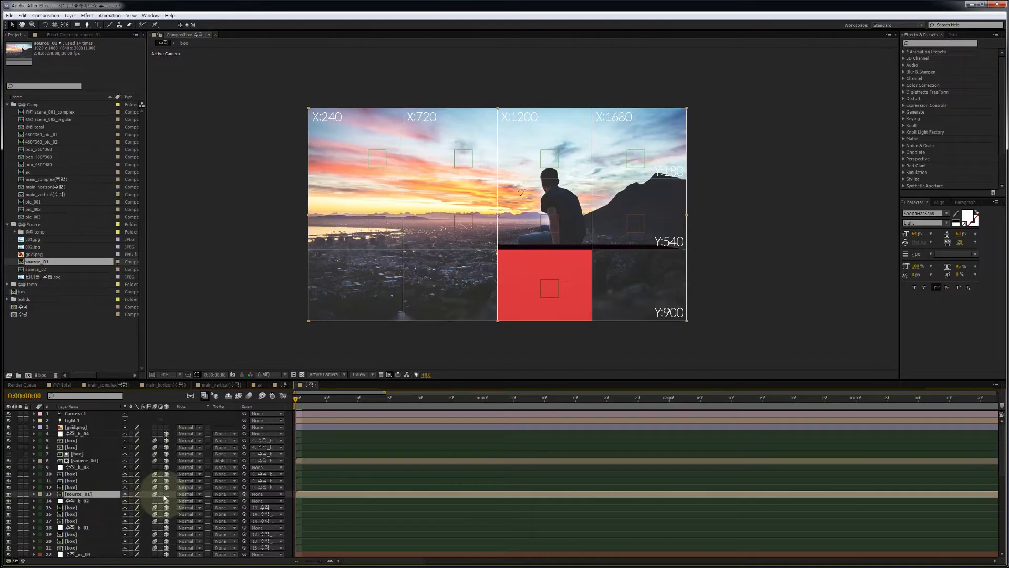
{"action": "left_click", "coordinate": [224, 494]}
{"action": "left_click", "coordinate": [240, 508]}
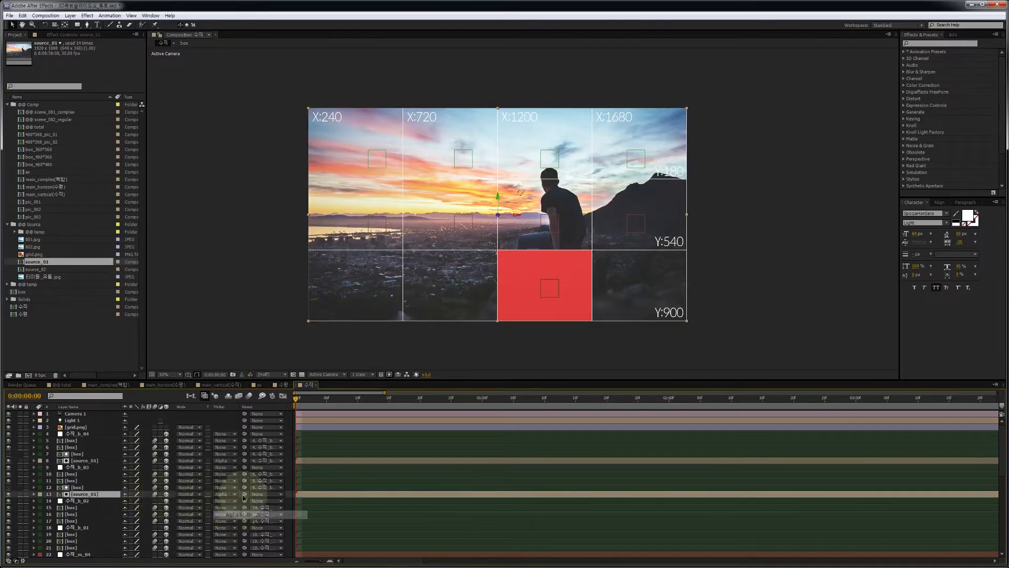
{"action": "left_click_drag", "start_coordinate": [244, 494], "coordinate": [91, 467]}
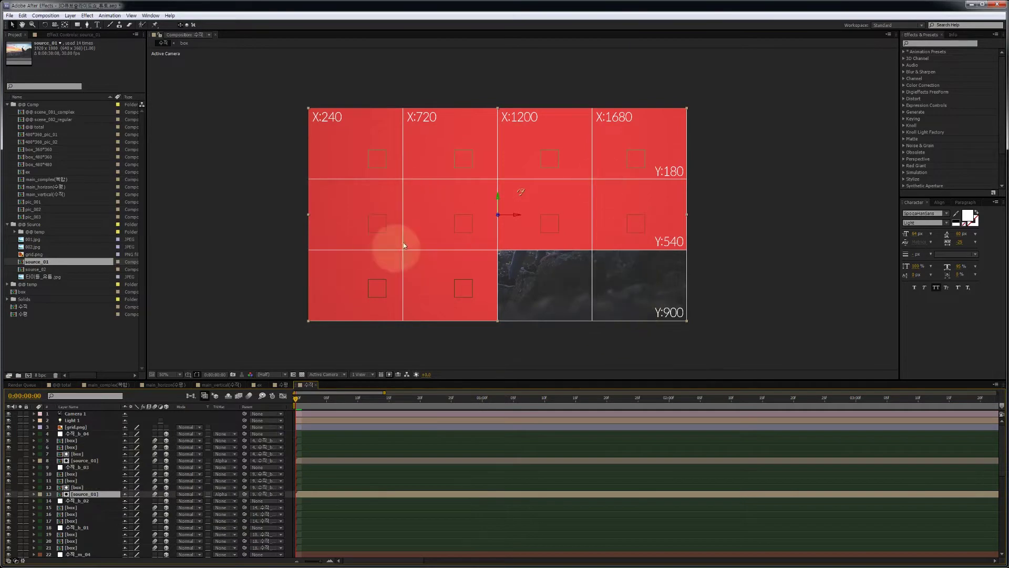
{"action": "key", "text": "ctrl+z"}
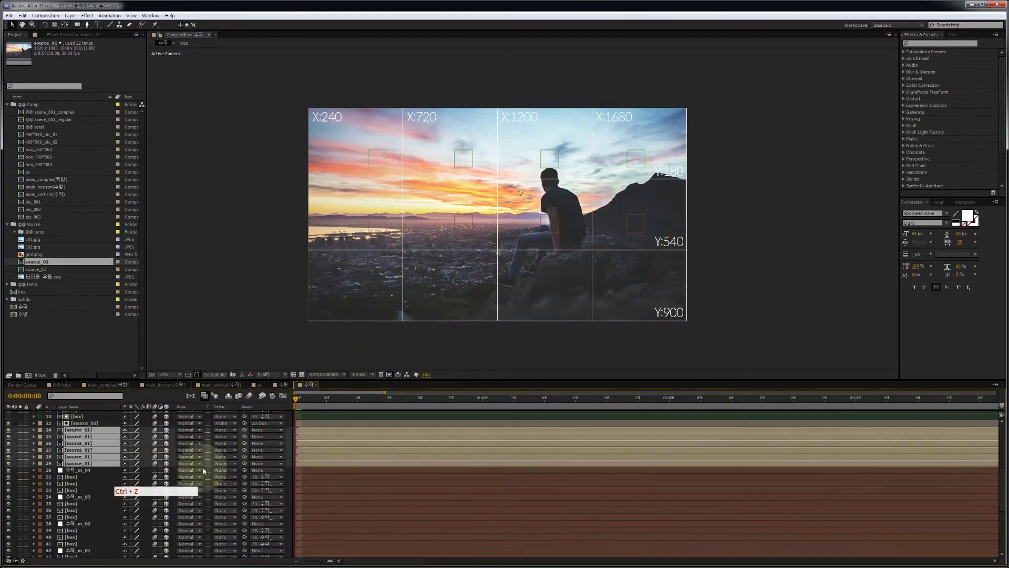
{"action": "scroll", "coordinate": [204, 470], "scroll_direction": "down", "scroll_amount": 7}
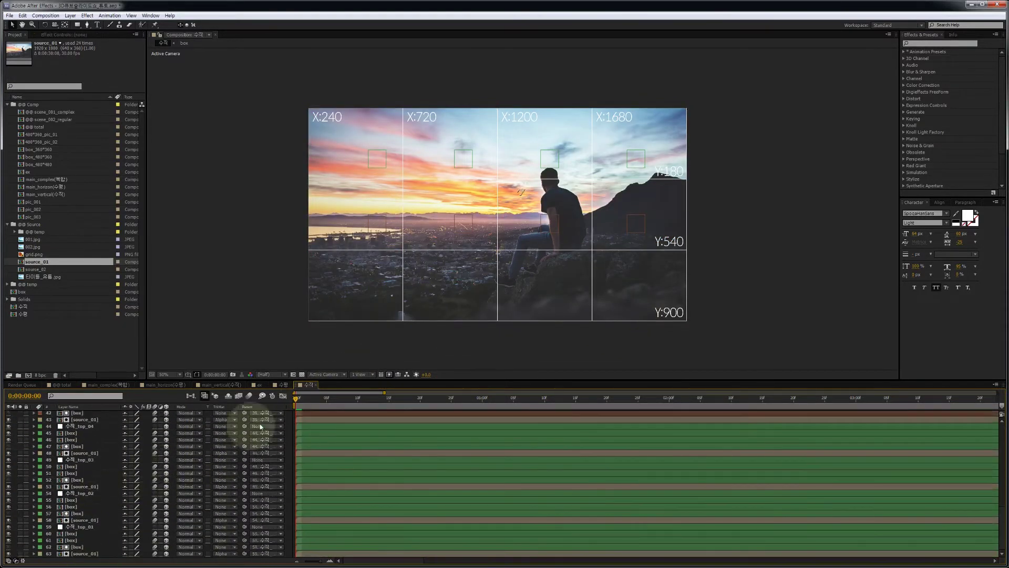
Scrub through the vertical flip to check the transition from source_01 to source_02.
{"action": "left_click_drag", "start_coordinate": [296, 398], "coordinate": [407, 399]}
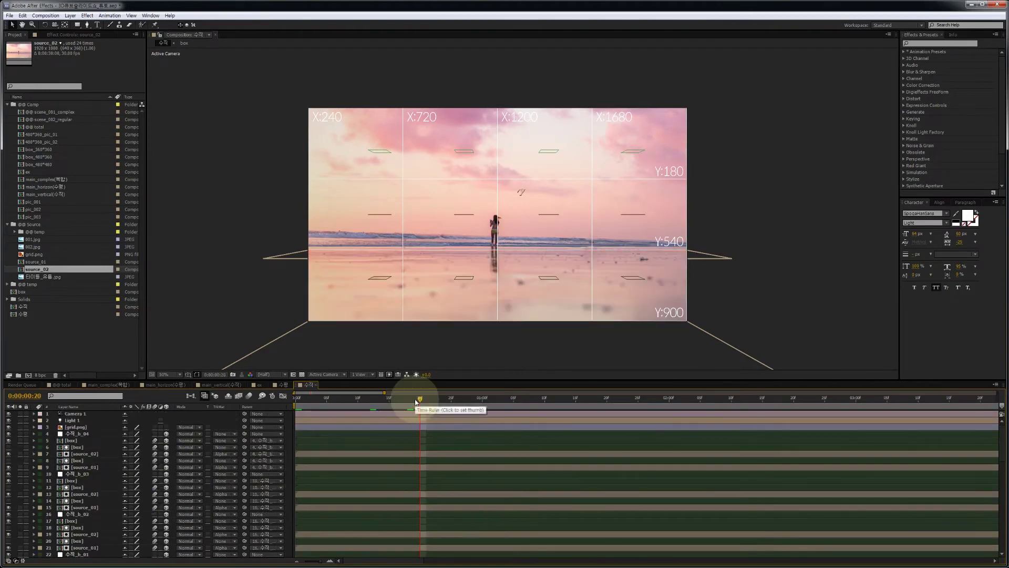
{"action": "mouse_move", "coordinate": [418, 401]}
{"action": "left_mouse_down"}
{"action": "mouse_move", "coordinate": [309, 405]}
{"action": "mouse_move", "coordinate": [403, 402]}
{"action": "left_mouse_up"}
{"action": "left_click", "coordinate": [289, 445]}
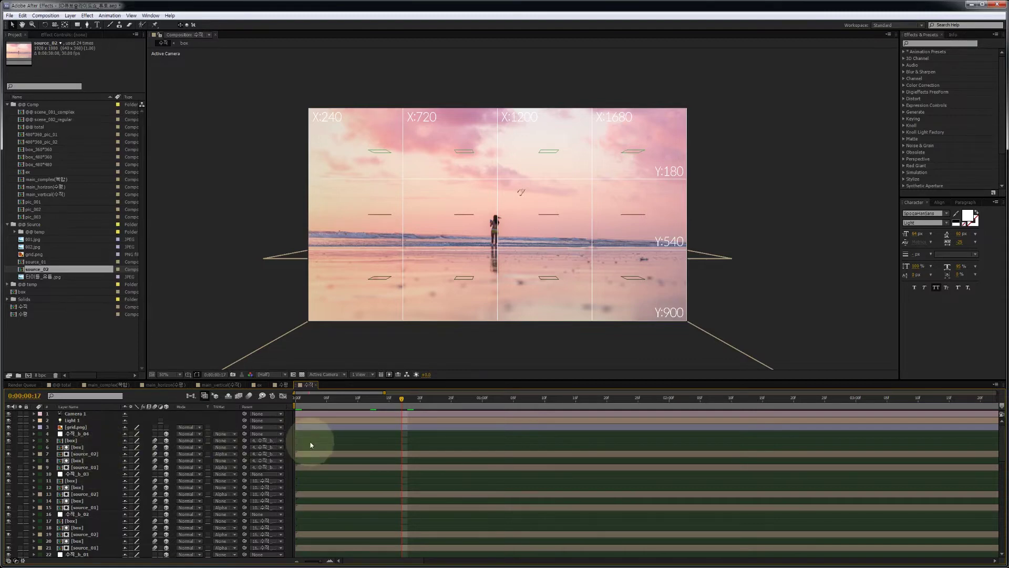
Try delaying the nulls 수직_b_04, 수직_b_02, 수직_m_04 and 수직_m_02 by about 11 frames, preview the staggered flip and undo the shift.
{"action": "left_click", "coordinate": [92, 435]}
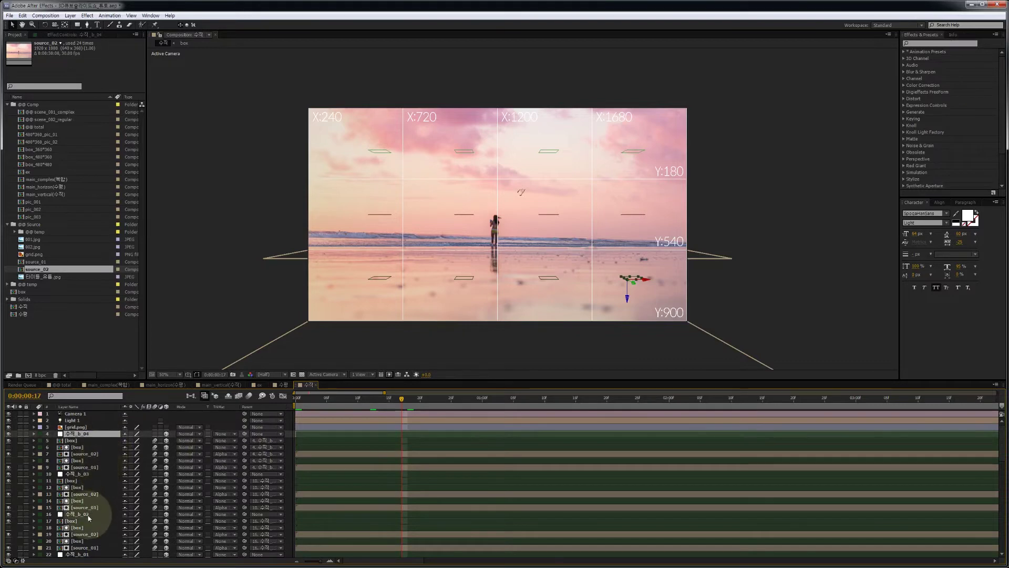
{"action": "scroll", "coordinate": [97, 479], "scroll_direction": "down", "scroll_amount": 1}
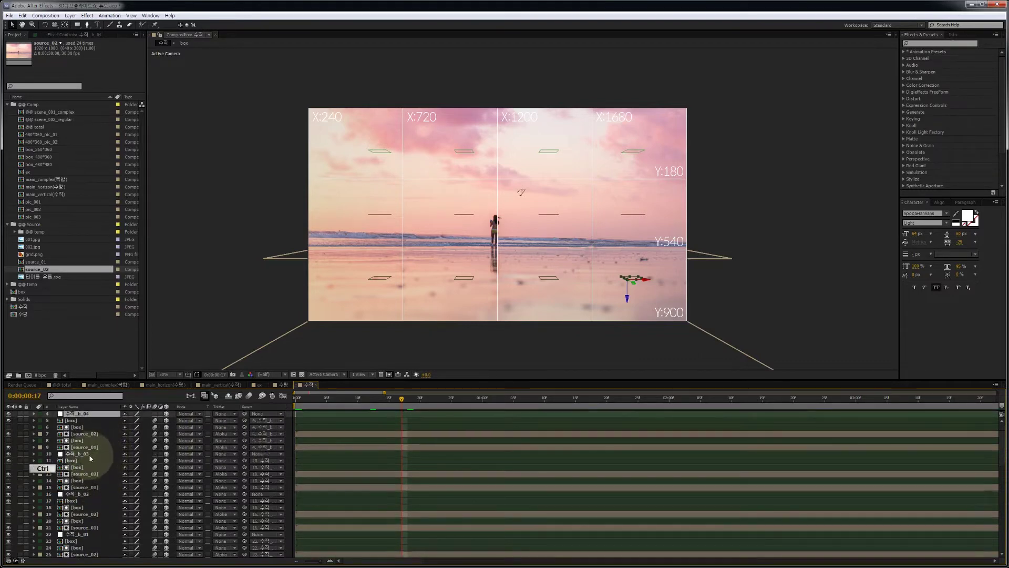
{"action": "left_click", "coordinate": [99, 494], "text": "ctrl"}
{"action": "scroll", "coordinate": [101, 495], "scroll_direction": "down", "scroll_amount": 1}
{"action": "scroll", "coordinate": [97, 497], "scroll_direction": "down", "scroll_amount": 1}
{"action": "left_click", "coordinate": [95, 514], "text": "ctrl"}
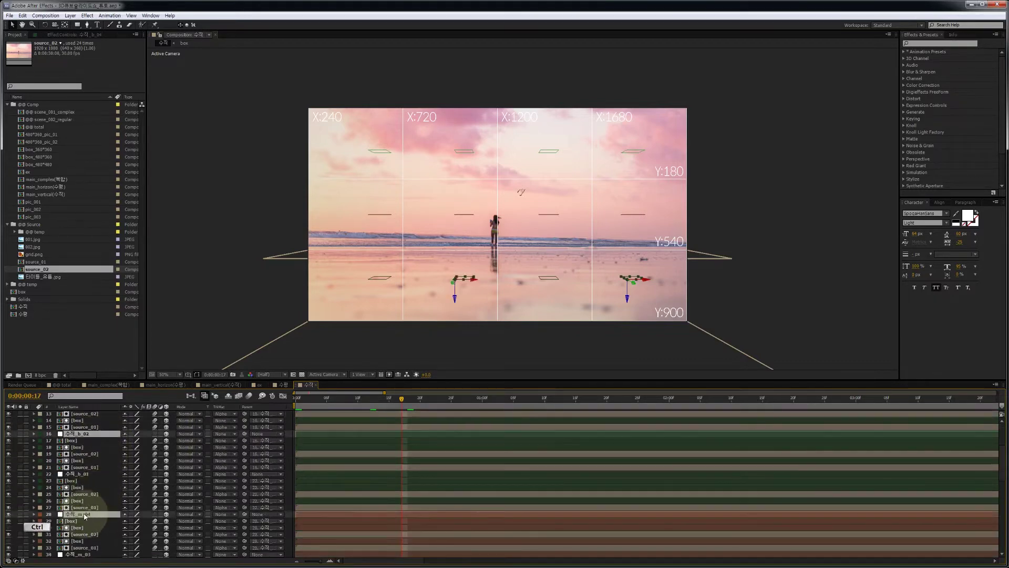
{"action": "scroll", "coordinate": [95, 509], "scroll_direction": "down", "scroll_amount": 2}
{"action": "left_click", "coordinate": [80, 514], "text": "ctrl"}
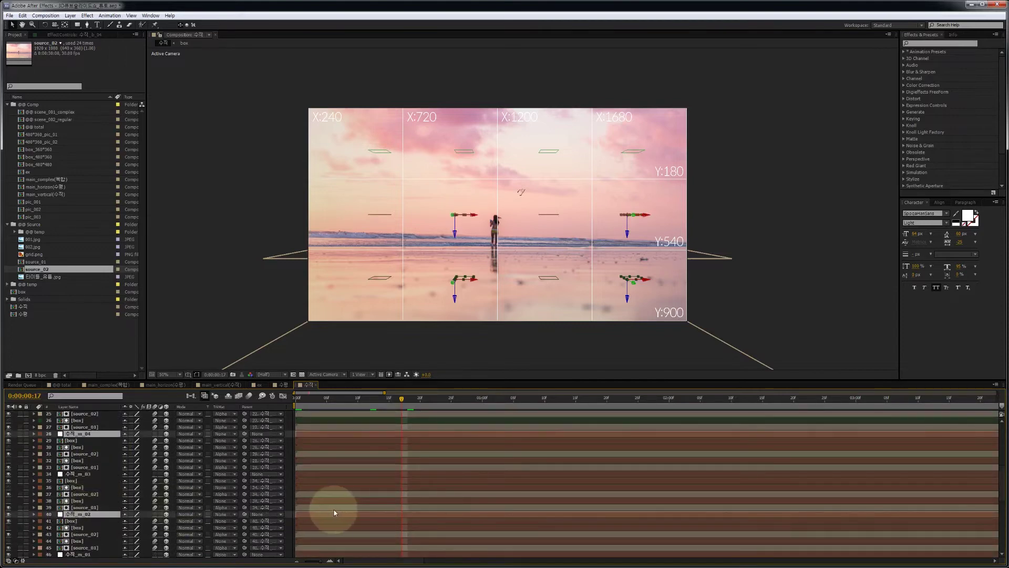
{"action": "left_click_drag", "start_coordinate": [329, 514], "coordinate": [400, 508]}
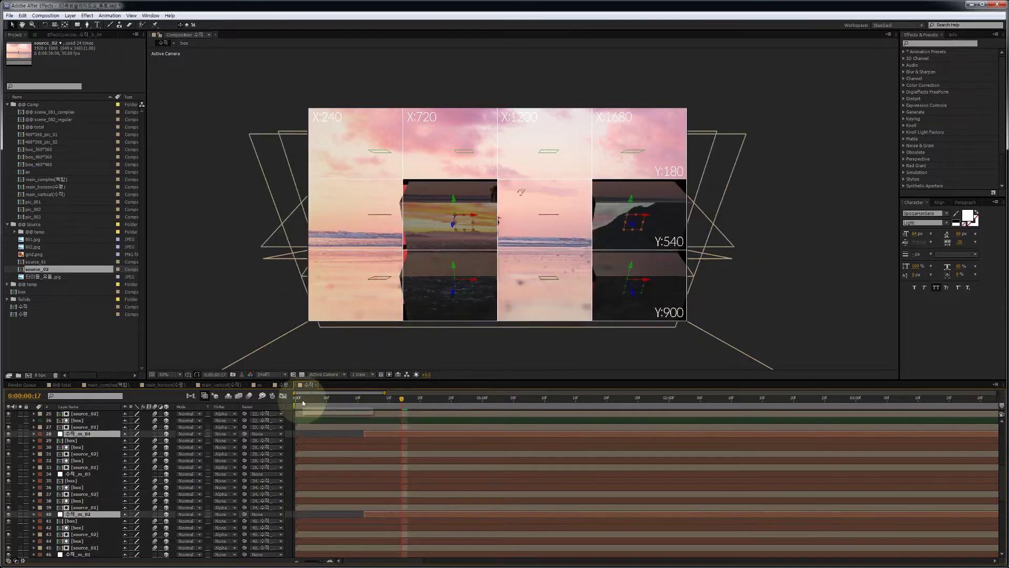
{"action": "left_click_drag", "start_coordinate": [298, 403], "coordinate": [446, 403]}
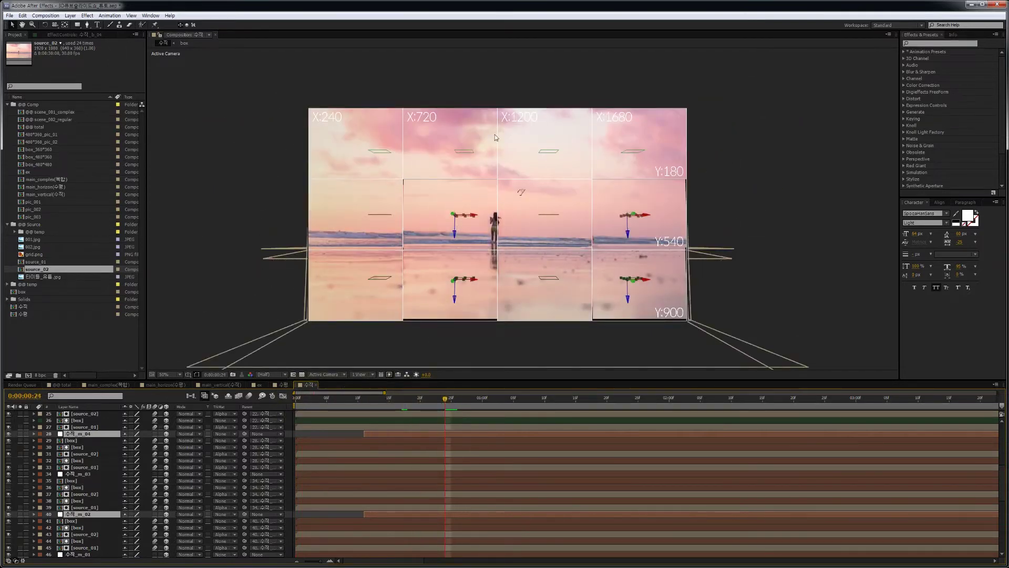
{"action": "left_click", "coordinate": [389, 424]}
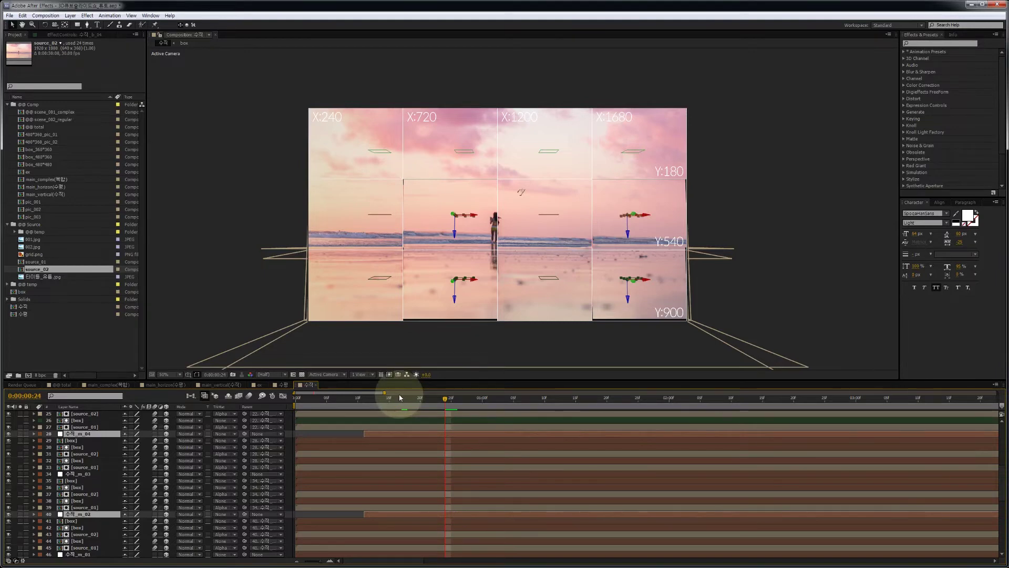
{"action": "left_click", "coordinate": [402, 404]}
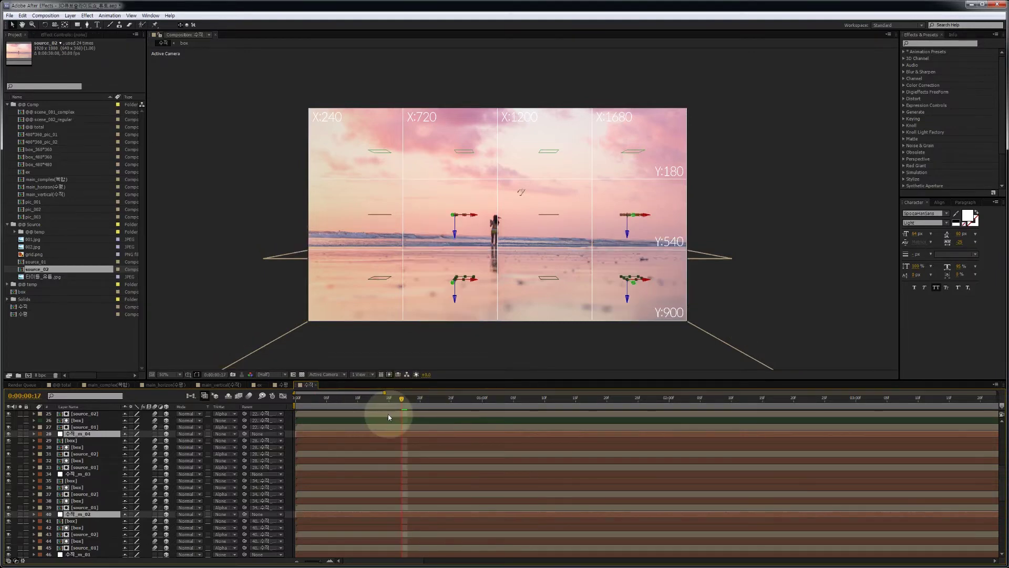
Create a new composition named 복합, keeping the 1920 × 1080, 30 fps and 30-second settings.
{"action": "left_click", "coordinate": [108, 385]}
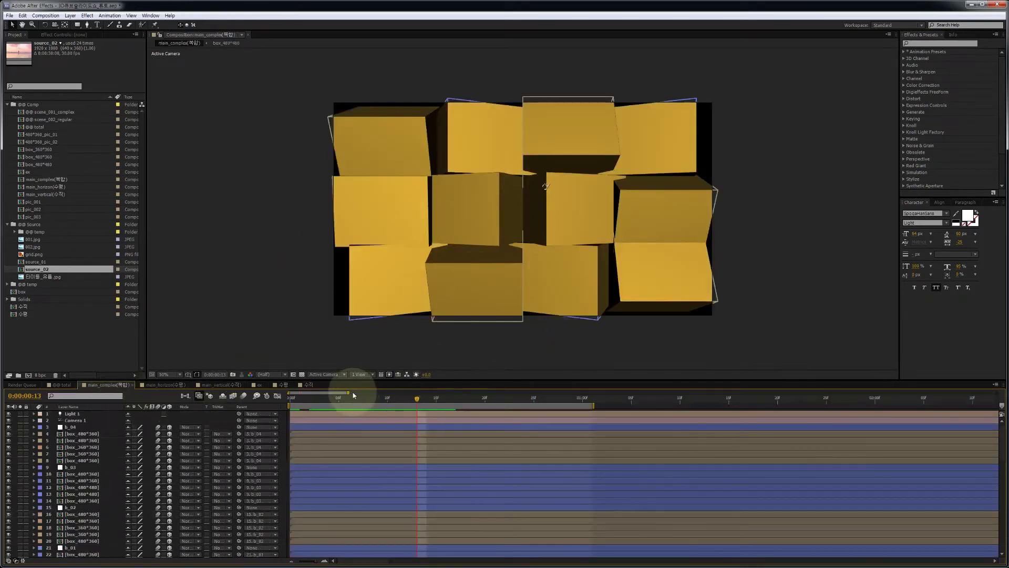
{"action": "key", "text": "ctrl+n"}
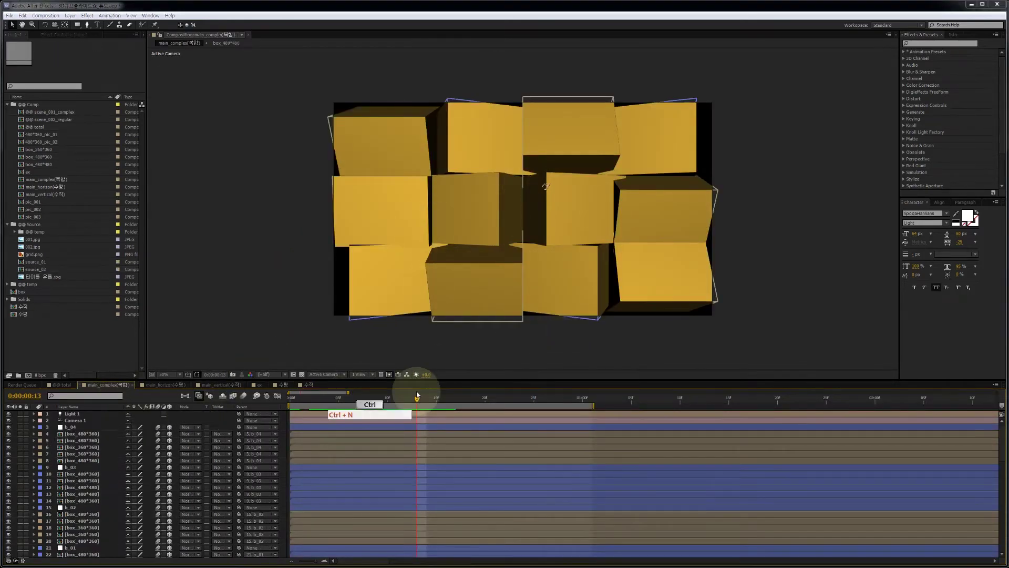
{"action": "type", "text": "복합"}
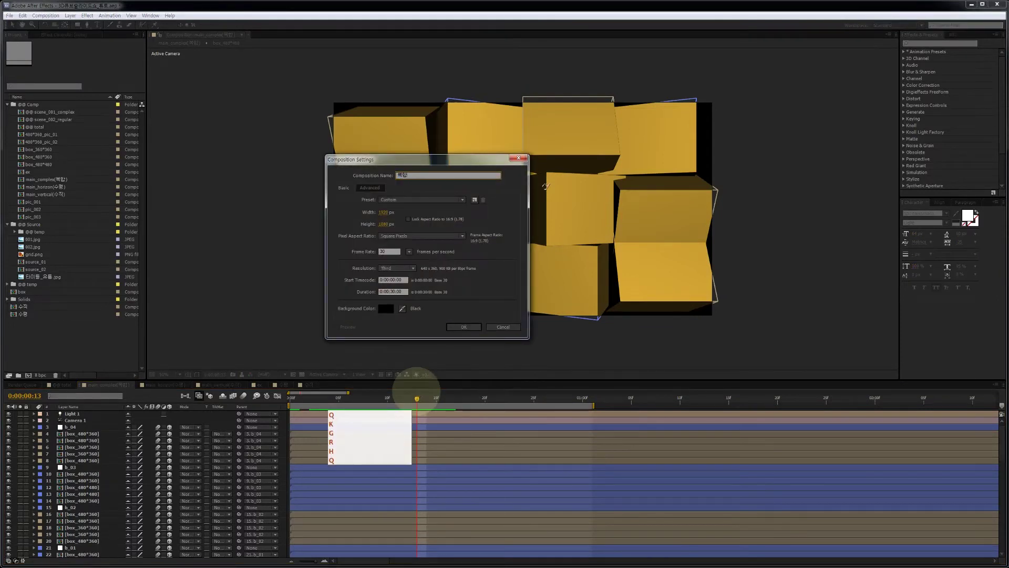
{"action": "left_click", "coordinate": [464, 327]}
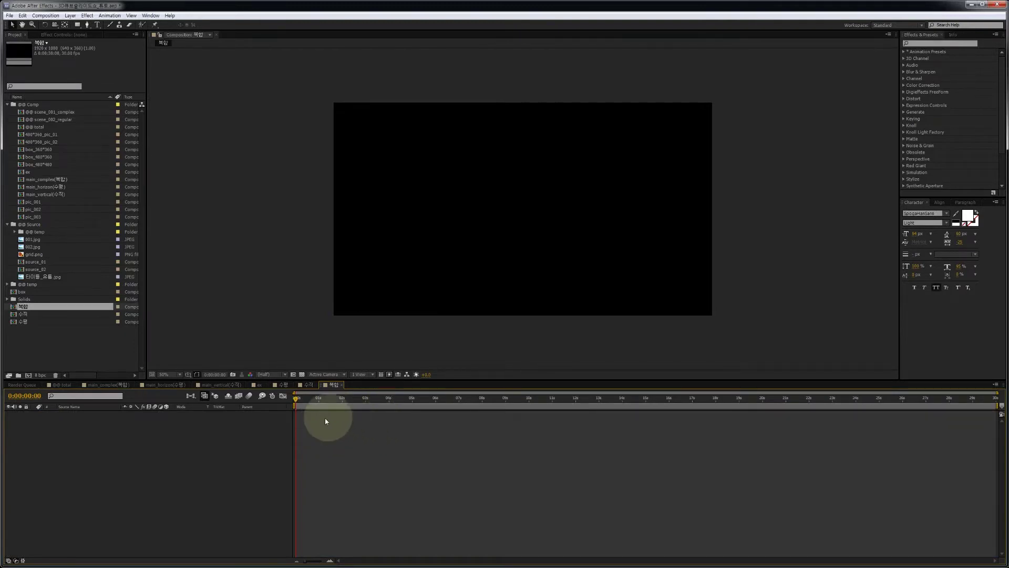
Copy the 수평_b_04, b_03, m_03, m_02, top_02 and top_01 nulls with their box and source layers from 수평 into 복합.
{"action": "left_click", "coordinate": [283, 385]}
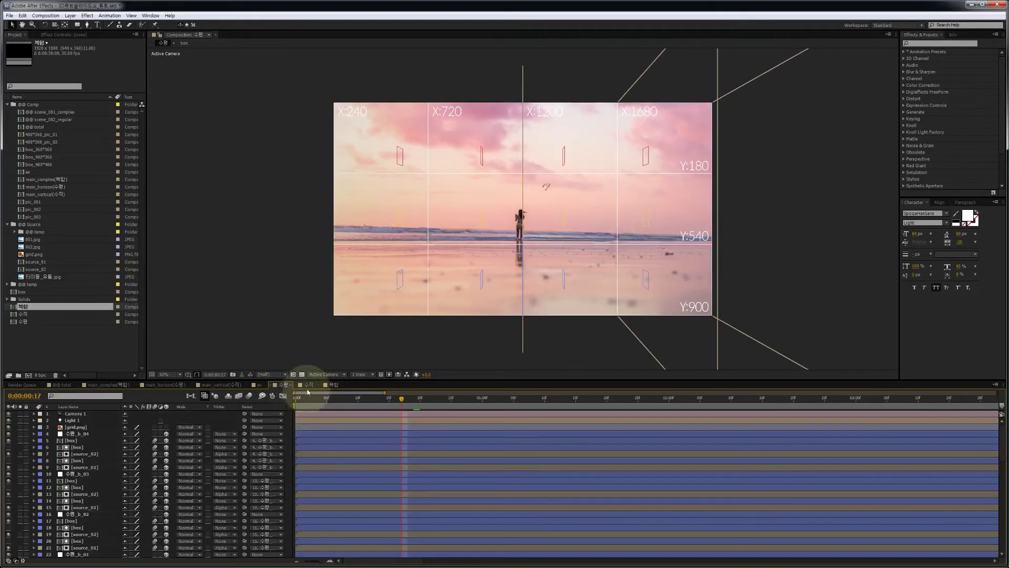
{"action": "left_click", "coordinate": [309, 386]}
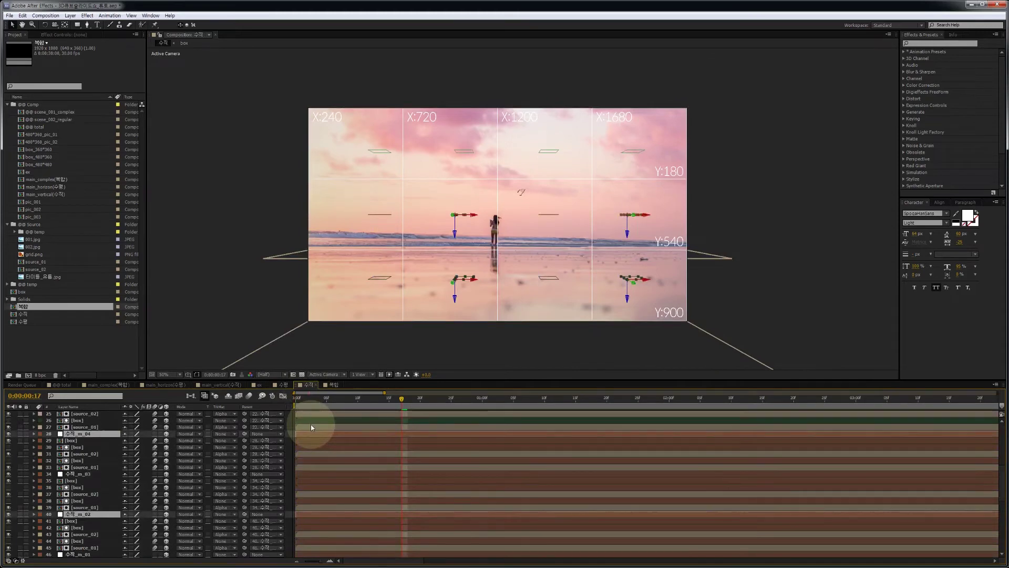
{"action": "left_click", "coordinate": [284, 384]}
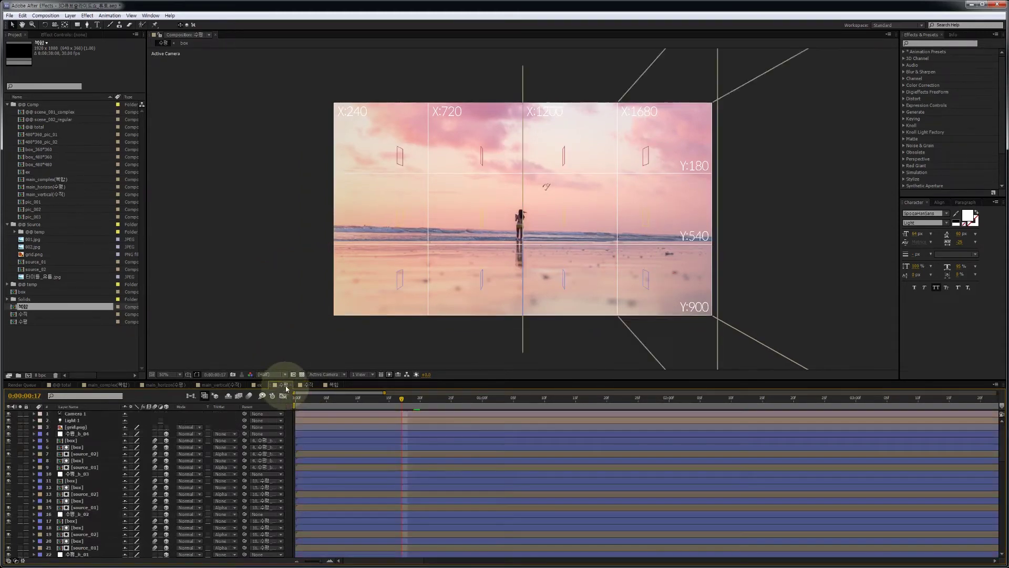
{"action": "left_click", "coordinate": [89, 435]}
{"action": "left_click", "coordinate": [95, 507], "text": "shift"}
{"action": "scroll", "coordinate": [95, 504], "scroll_direction": "down", "scroll_amount": 8}
{"action": "left_click", "coordinate": [92, 474], "text": "ctrl"}
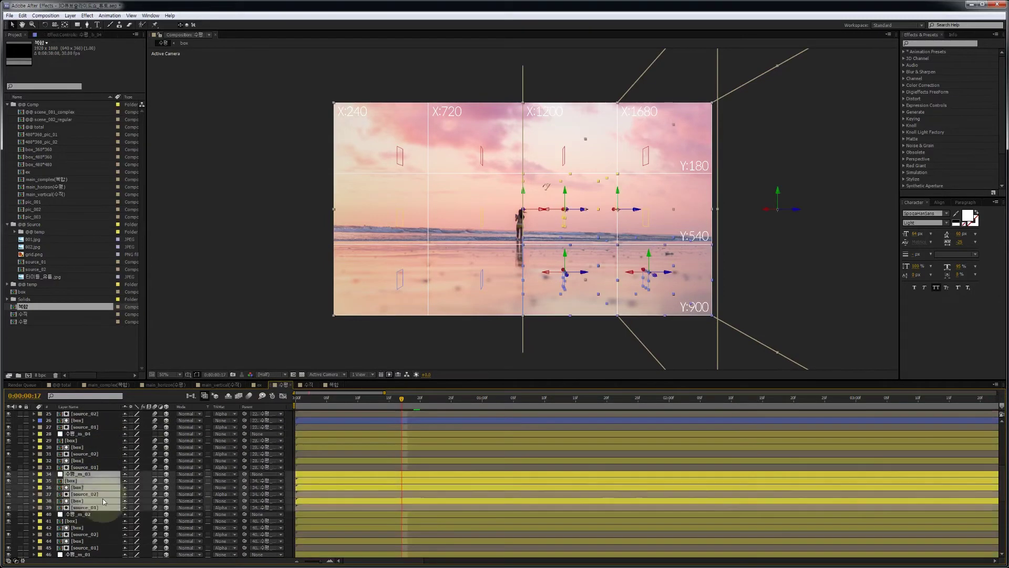
{"action": "left_click", "coordinate": [95, 507], "text": "ctrl"}
{"action": "scroll", "coordinate": [92, 507], "scroll_direction": "down", "scroll_amount": 7}
{"action": "left_click", "coordinate": [89, 494], "text": "ctrl"}
{"action": "left_click", "coordinate": [90, 554], "text": "ctrl"}
{"action": "key", "text": "ctrl+c"}
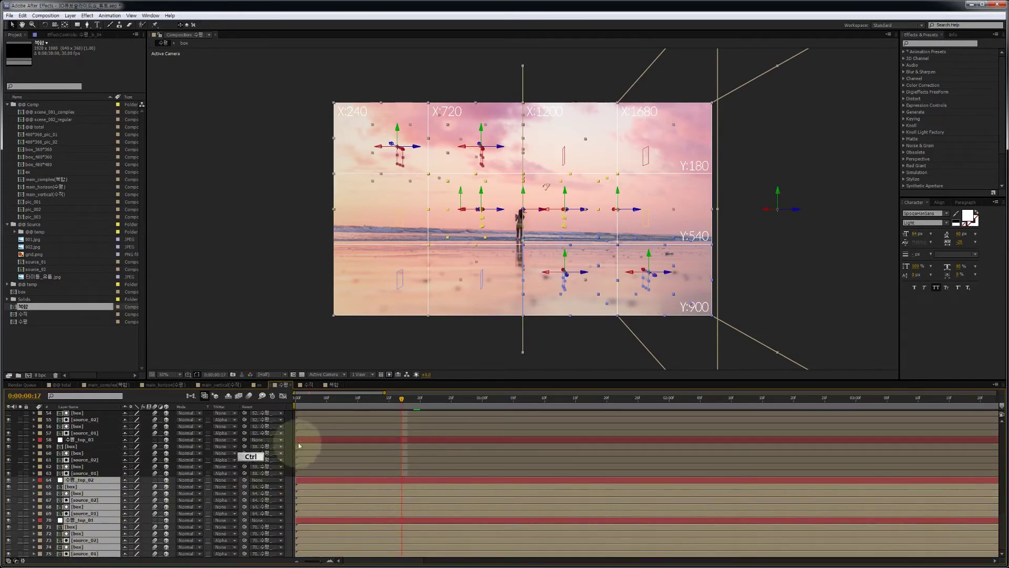
{"action": "left_click", "coordinate": [333, 384]}
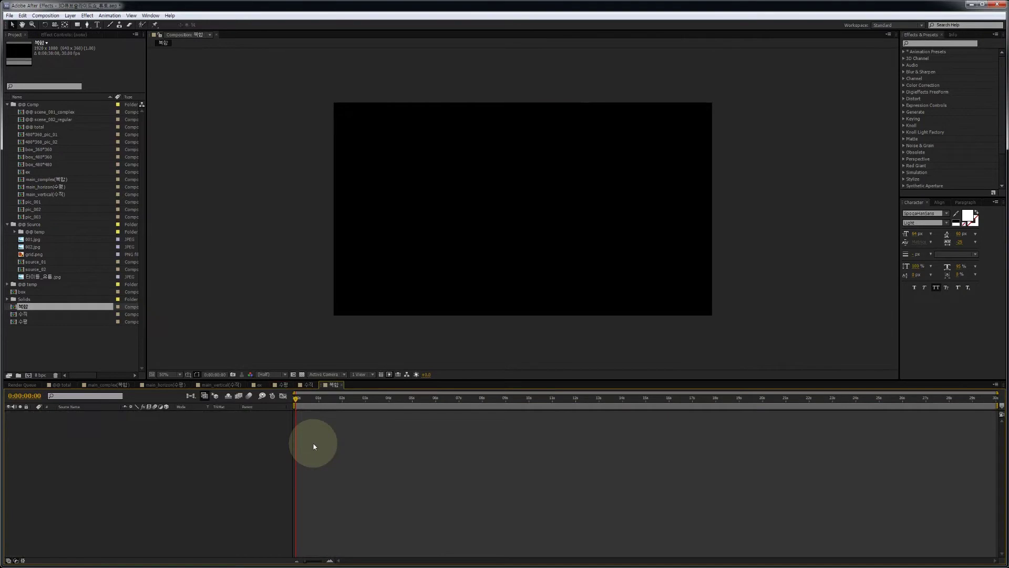
{"action": "key", "text": "ctrl+v"}
{"action": "left_click", "coordinate": [289, 417]}
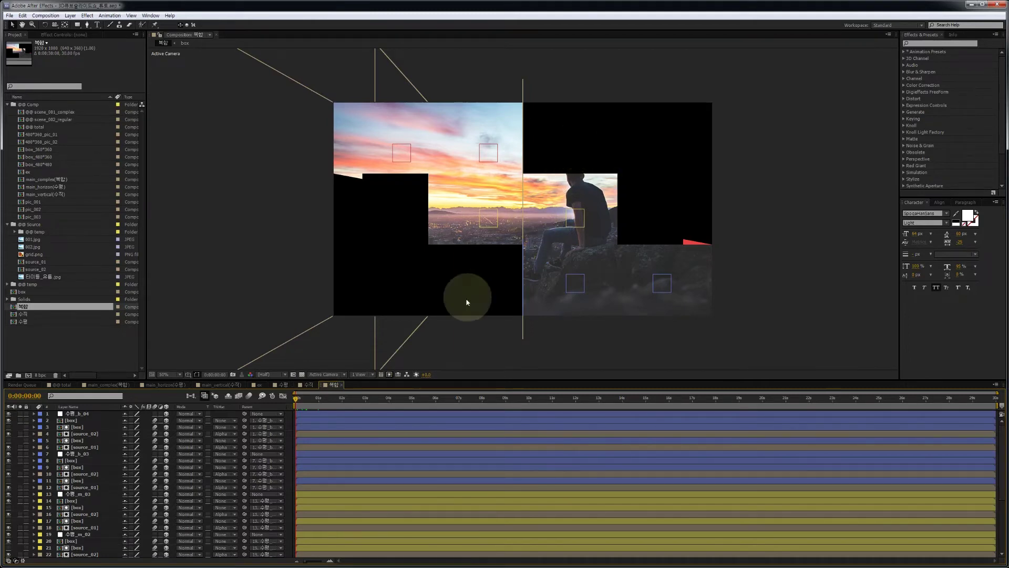
Copy the 수직_top_04 and 수직_top_03 nulls with their box and source layers from the 수직 composition into 복합.
{"action": "left_click", "coordinate": [308, 385]}
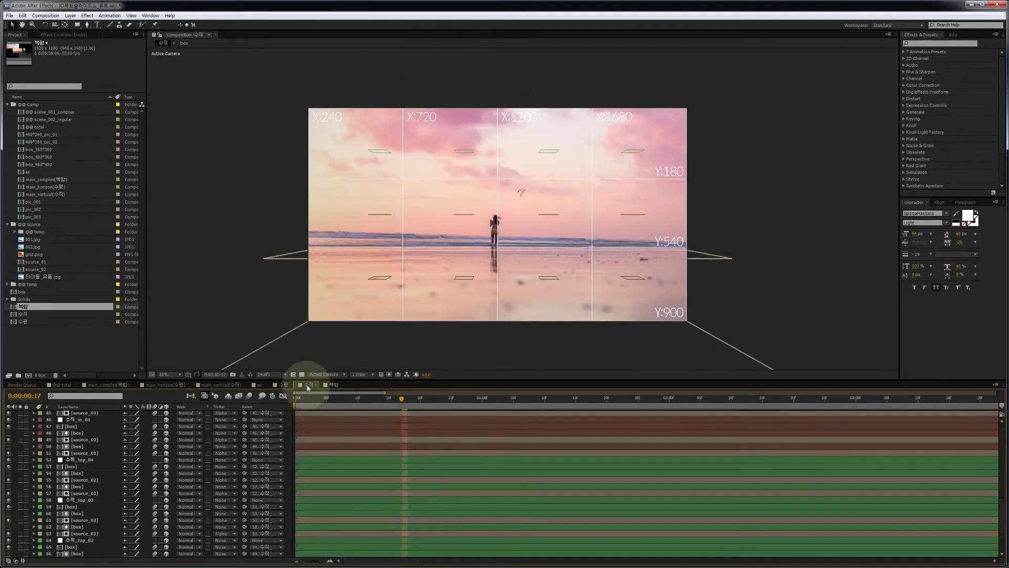
{"action": "left_click", "coordinate": [97, 461]}
{"action": "left_click", "coordinate": [86, 535], "text": "shift"}
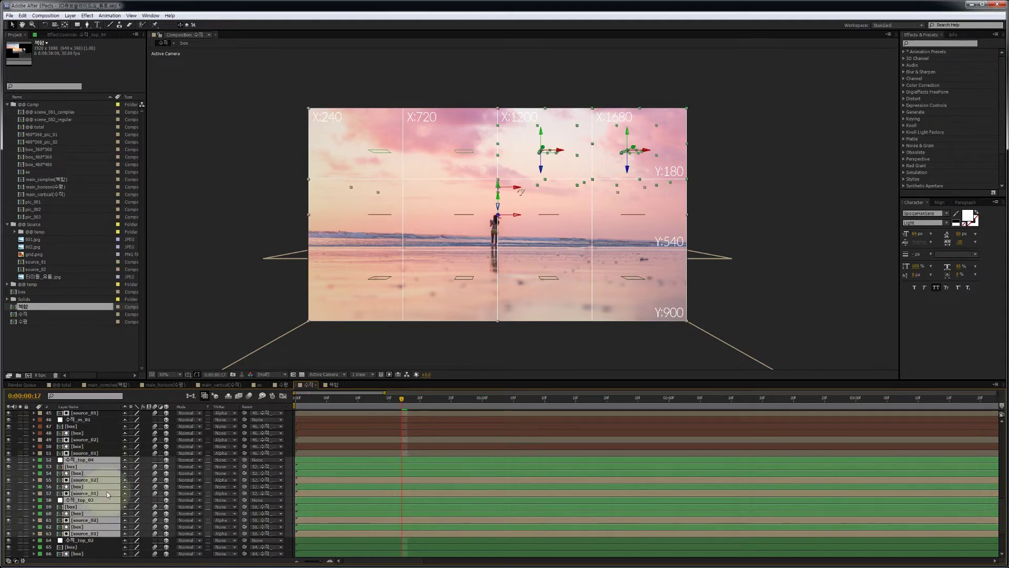
{"action": "left_click", "coordinate": [148, 463]}
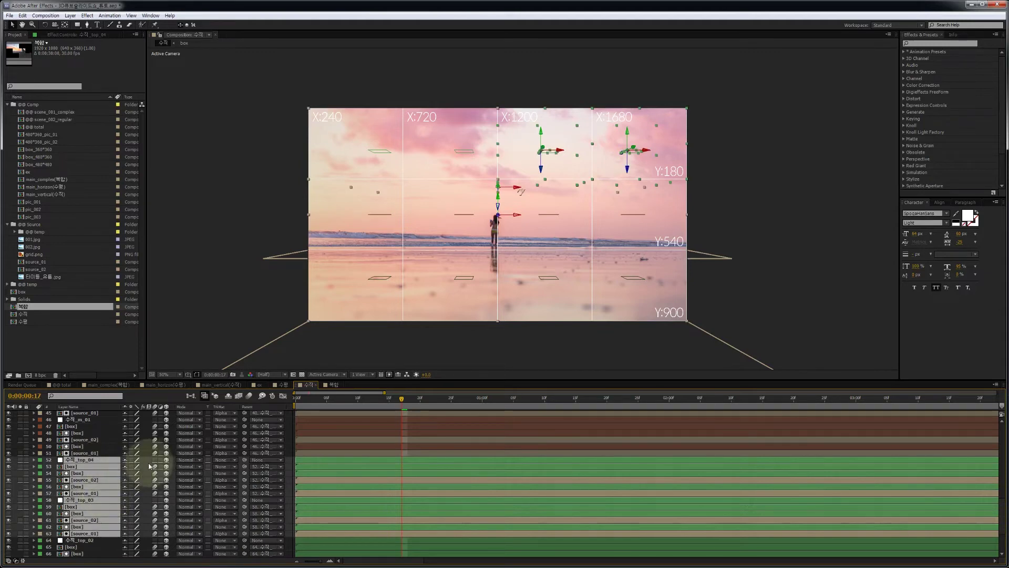
{"action": "key", "text": "F2"}
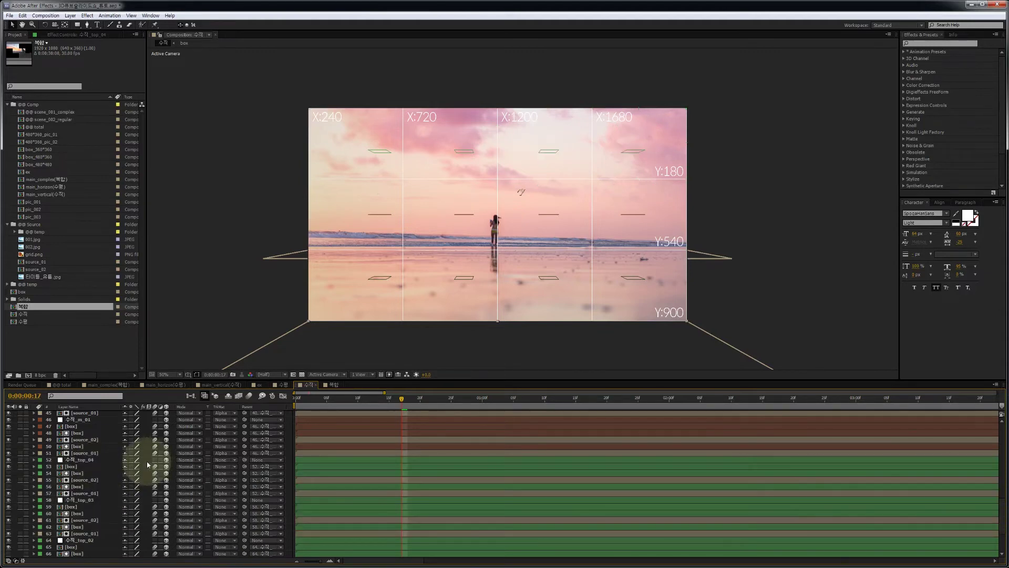
{"action": "left_click", "coordinate": [90, 536]}
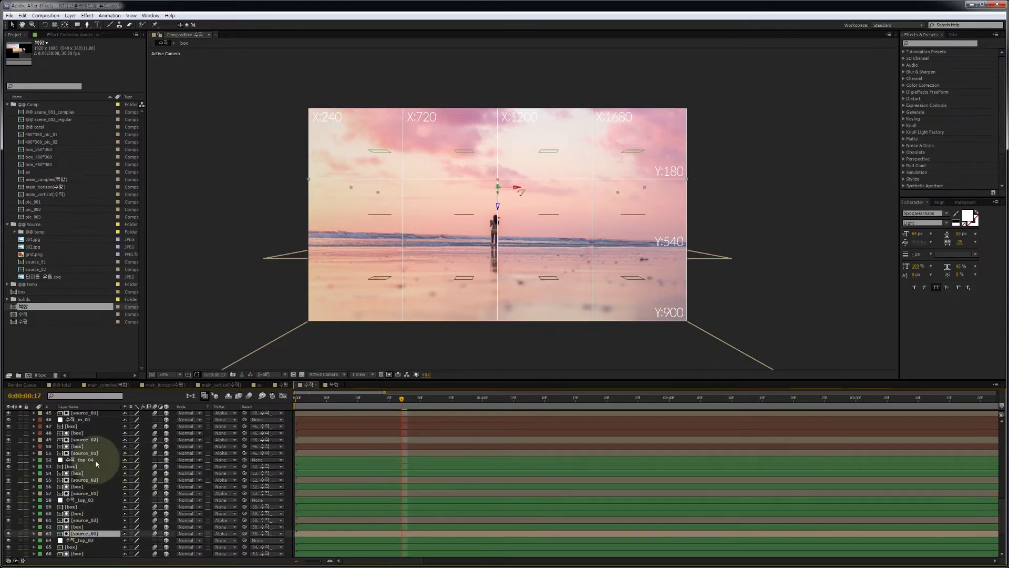
{"action": "left_click", "coordinate": [93, 459], "text": "shift"}
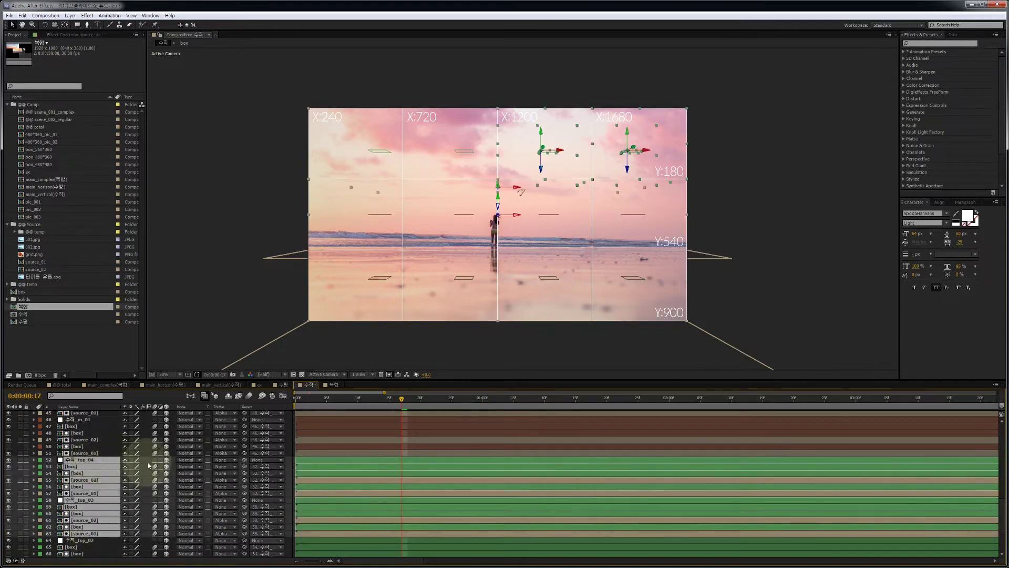
{"action": "left_click", "coordinate": [98, 459]}
{"action": "left_click", "coordinate": [82, 534], "text": "shift"}
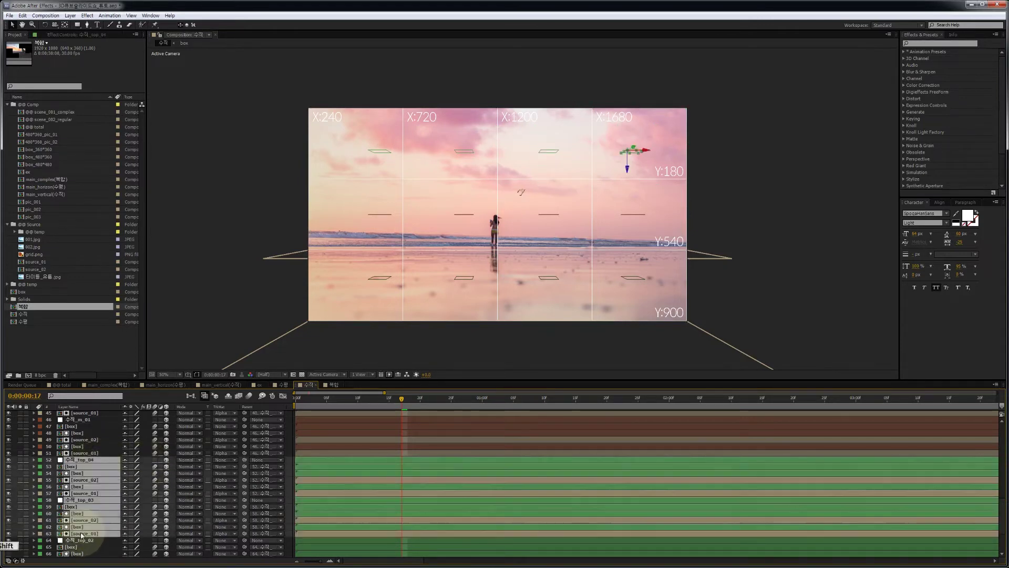
{"action": "key", "text": "ctrl+c"}
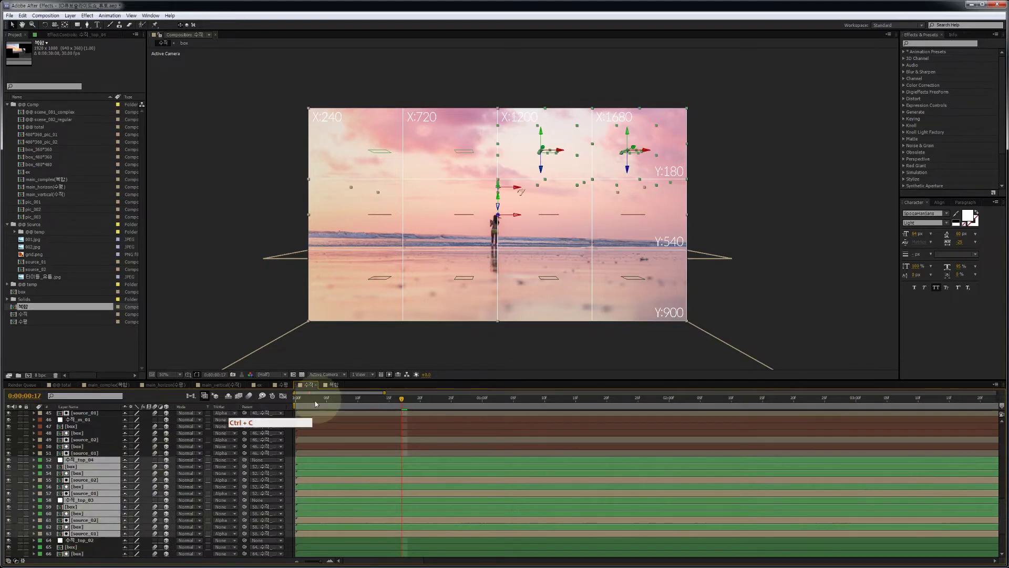
{"action": "left_click", "coordinate": [334, 384]}
{"action": "key", "text": "ctrl+v"}
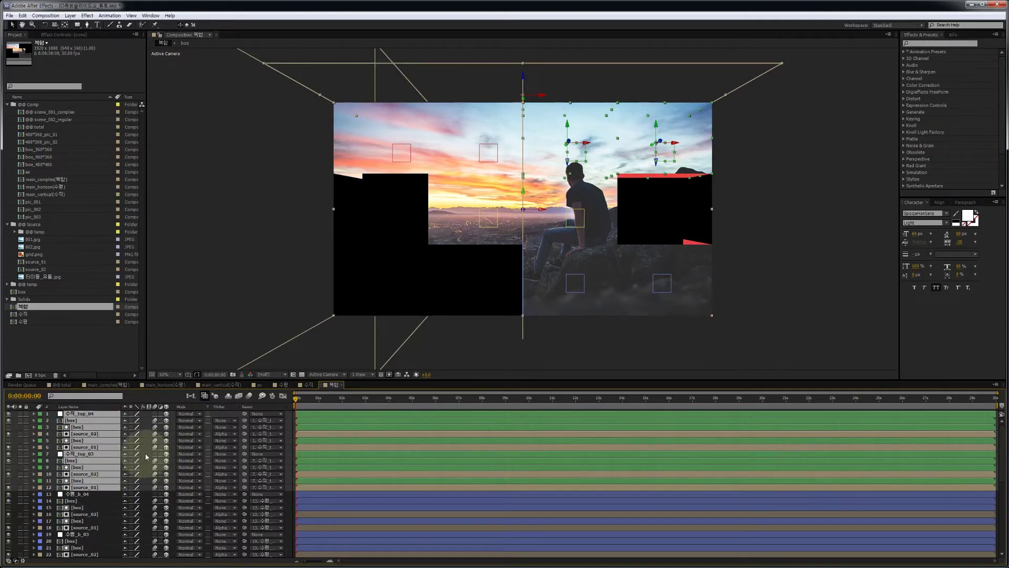
{"action": "key", "text": "F2"}
{"action": "left_click", "coordinate": [100, 414]}
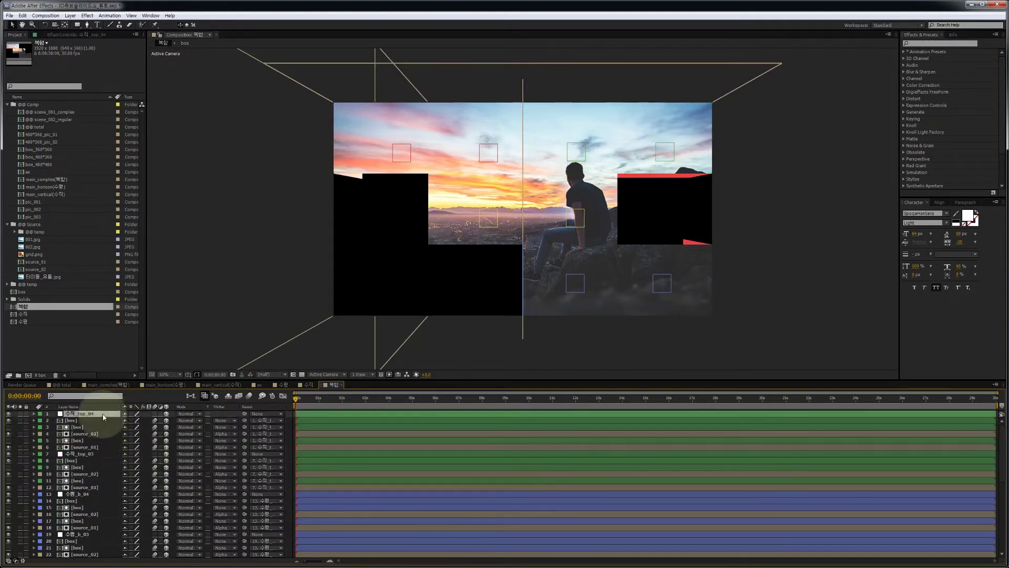
{"action": "left_click", "coordinate": [92, 488], "text": "shift"}
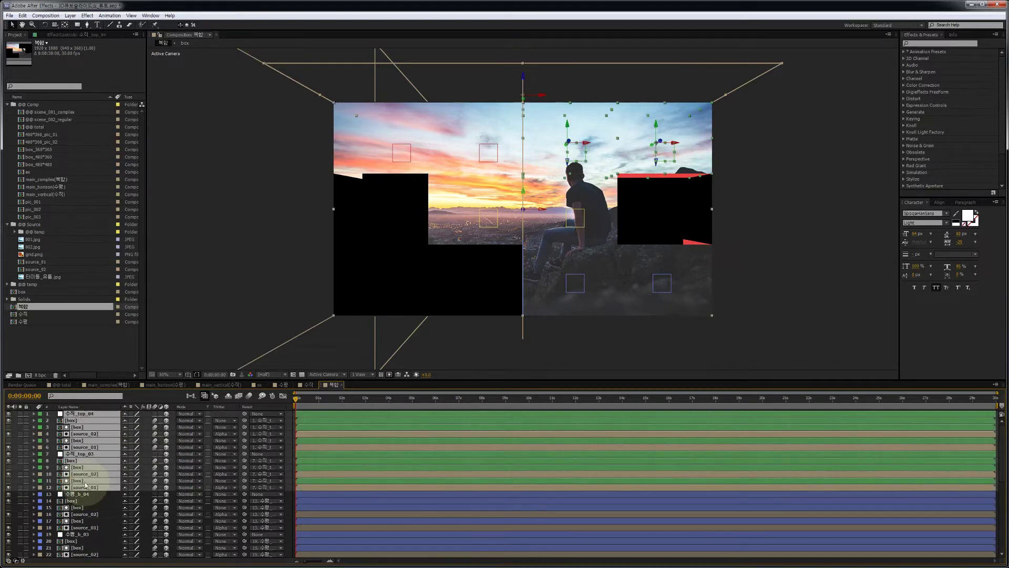
{"action": "key", "text": "F2"}
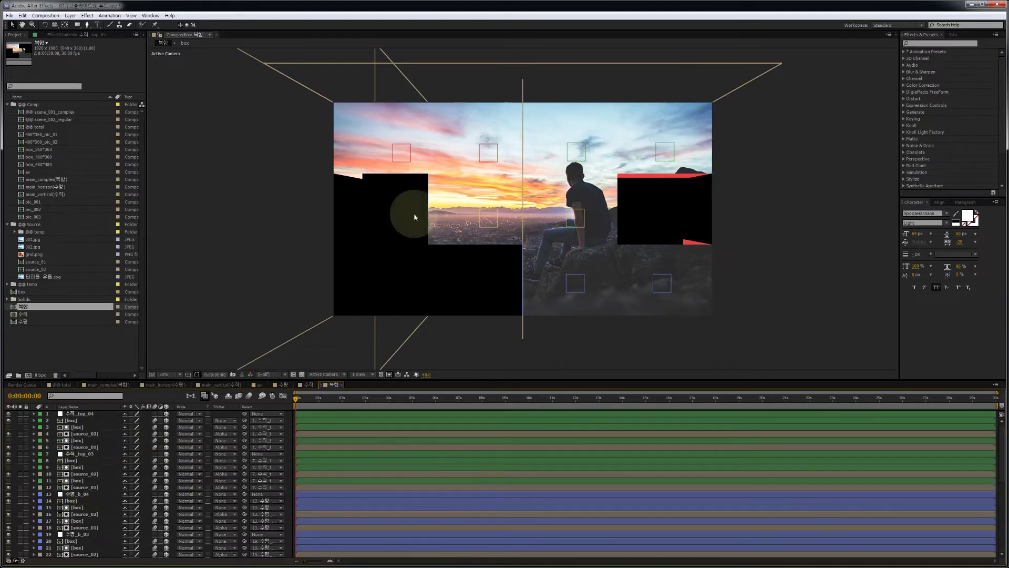
Copy the 수직_m_04, 수직_m_01, 수직_b_02 and 수직_b_01 nulls with their box and source layers from 수직 into 복합.
{"action": "left_click", "coordinate": [310, 384]}
{"action": "key", "text": "ctrl+c"}
{"action": "left_click", "coordinate": [331, 385]}
{"action": "key", "text": "ctrl+v"}
{"action": "left_click", "coordinate": [309, 386]}
{"action": "left_click", "coordinate": [79, 440]}
{"action": "left_click", "coordinate": [84, 514], "text": "shift"}
{"action": "key", "text": "ctrl+c"}
{"action": "left_click", "coordinate": [332, 385]}
{"action": "key", "text": "ctrl+v"}
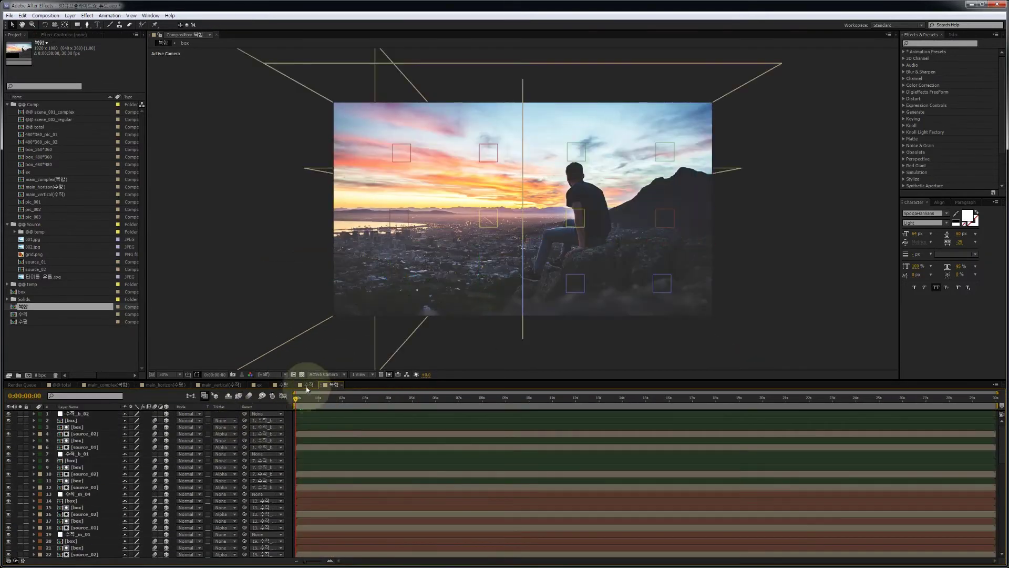
Copy Camera 1 and Light 1 from the 수직 composition into 복합.
{"action": "left_click", "coordinate": [309, 385]}
{"action": "scroll", "coordinate": [100, 425], "scroll_direction": "up", "scroll_amount": 4}
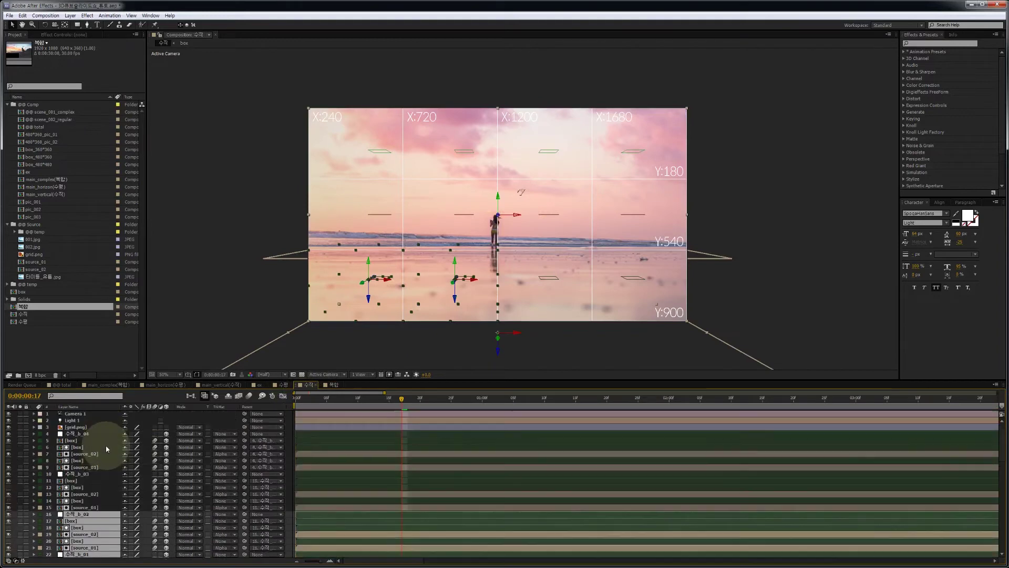
{"action": "left_click", "coordinate": [75, 414]}
{"action": "left_click", "coordinate": [72, 420], "text": "shift"}
{"action": "key", "text": "ctrl+c"}
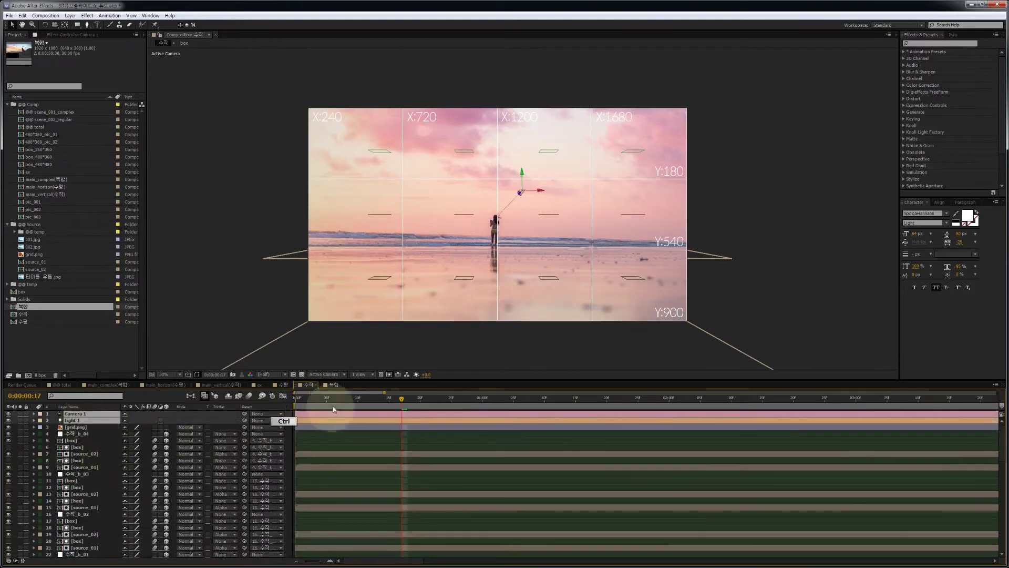
{"action": "left_click", "coordinate": [332, 385]}
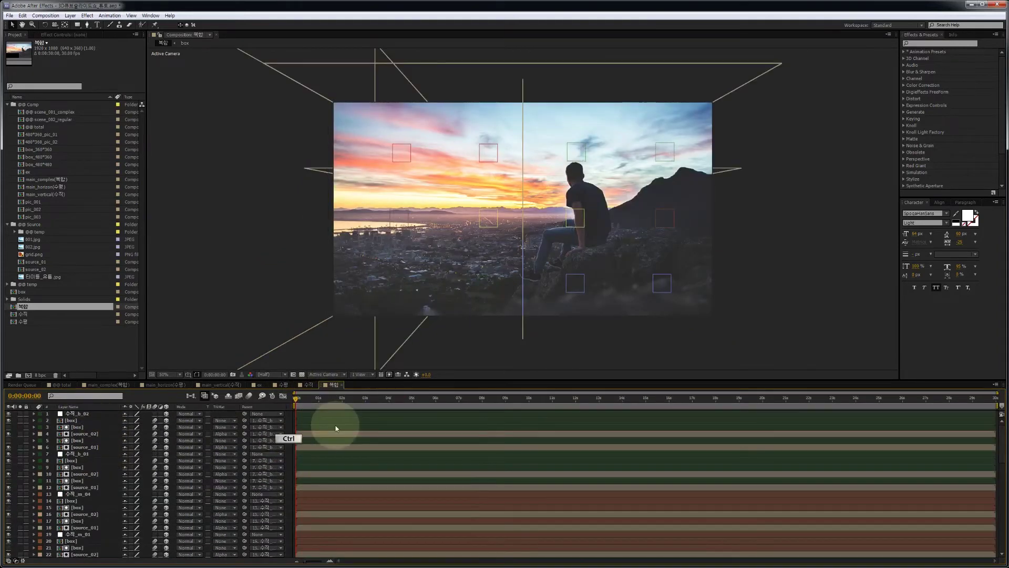
{"action": "key", "text": "ctrl+v"}
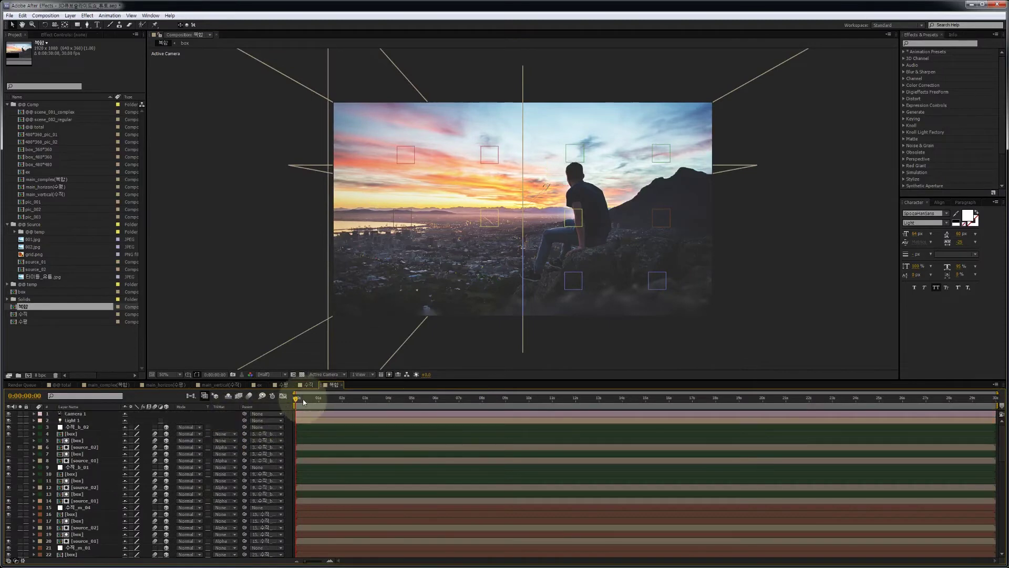
Check the start and the null layers of 복합, and scrub through the existing @@ total composition to review its flip transitions.
{"action": "mouse_move", "coordinate": [304, 402]}
{"action": "left_mouse_down"}
{"action": "mouse_move", "coordinate": [401, 397]}
{"action": "mouse_move", "coordinate": [298, 400]}
{"action": "left_mouse_up"}
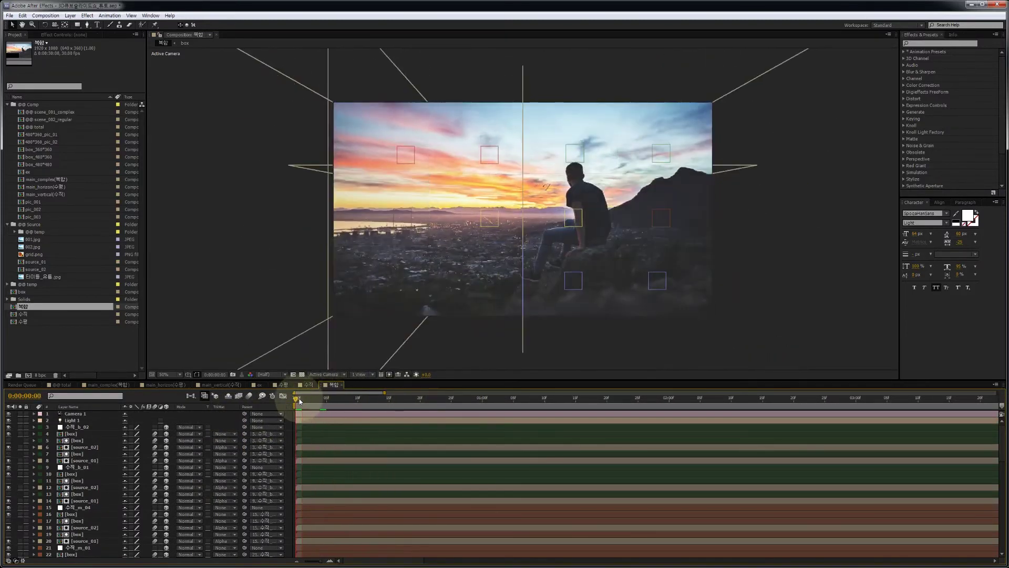
{"action": "left_click", "coordinate": [95, 427]}
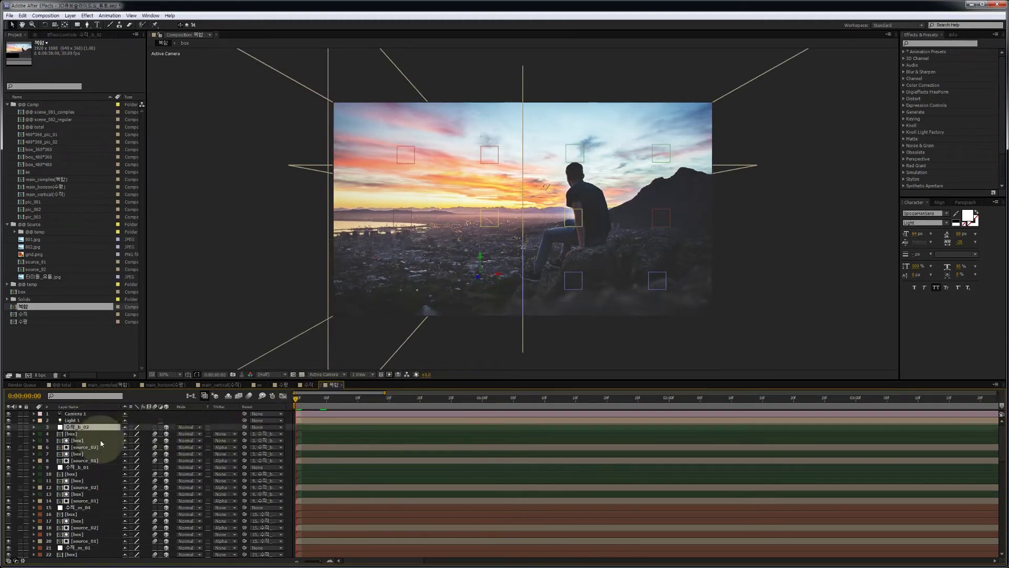
{"action": "left_click", "coordinate": [87, 508]}
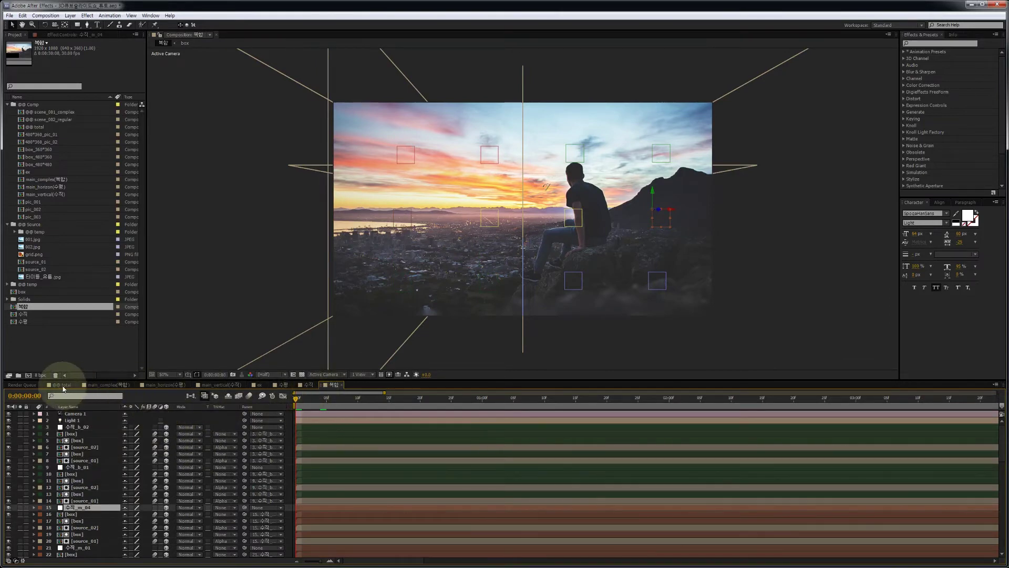
{"action": "left_click", "coordinate": [62, 385]}
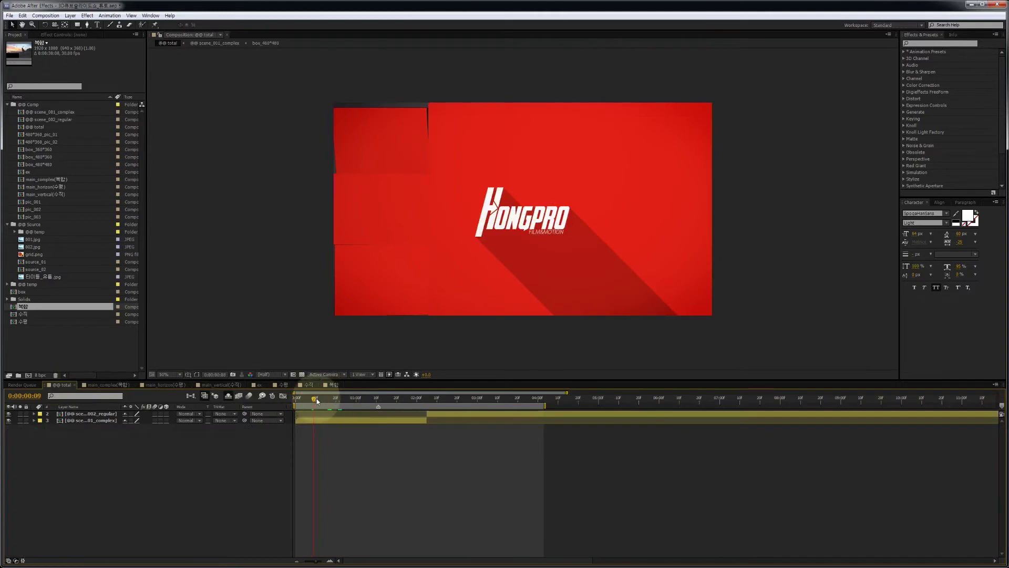
{"action": "left_click_drag", "start_coordinate": [316, 398], "coordinate": [438, 399]}
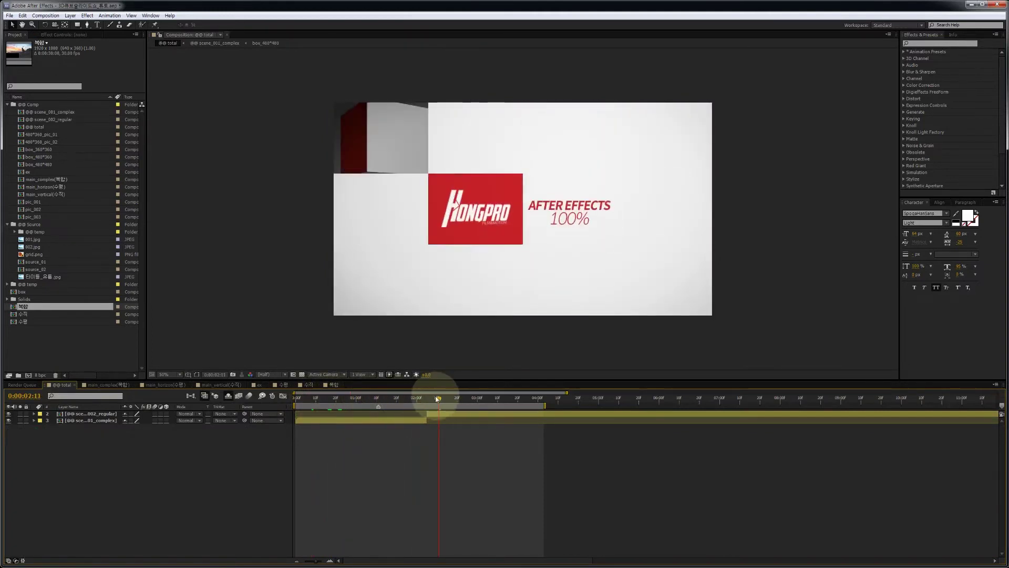
Create a new composition named @@ total, keeping the default size, frame rate and duration.
{"action": "key", "text": "ctrl+n"}
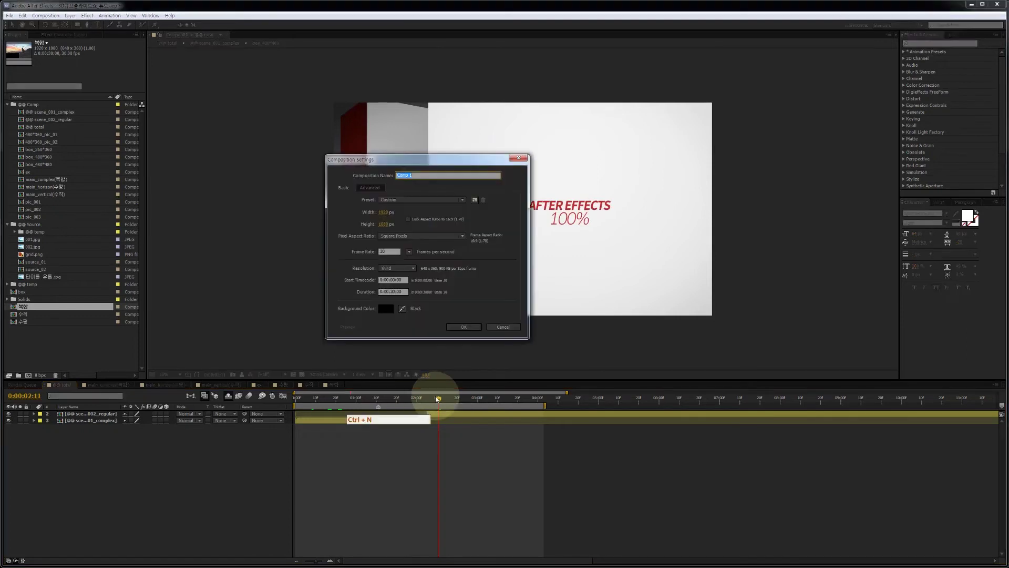
{"action": "type", "text": "@@ total"}
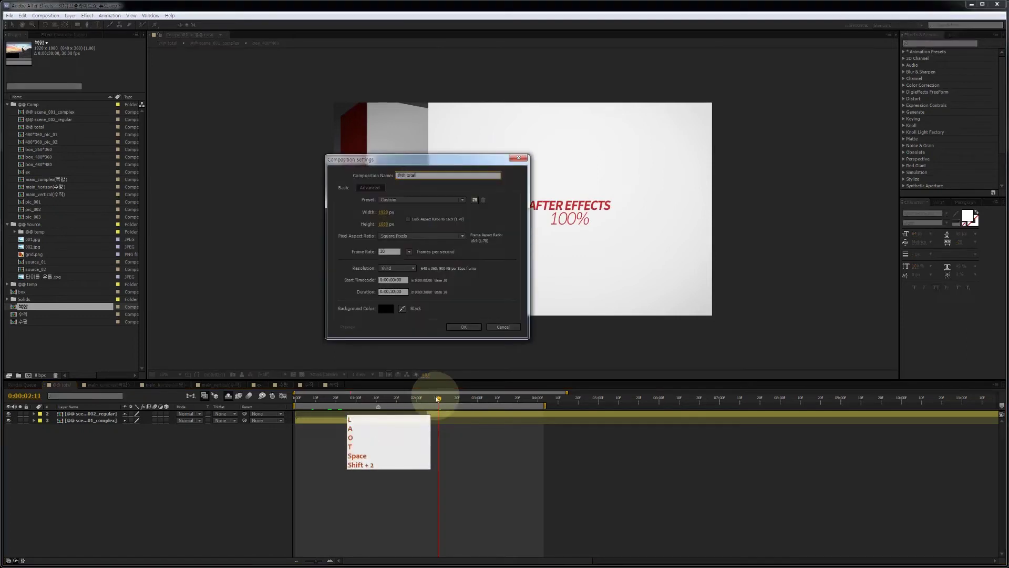
{"action": "key", "text": "Return"}
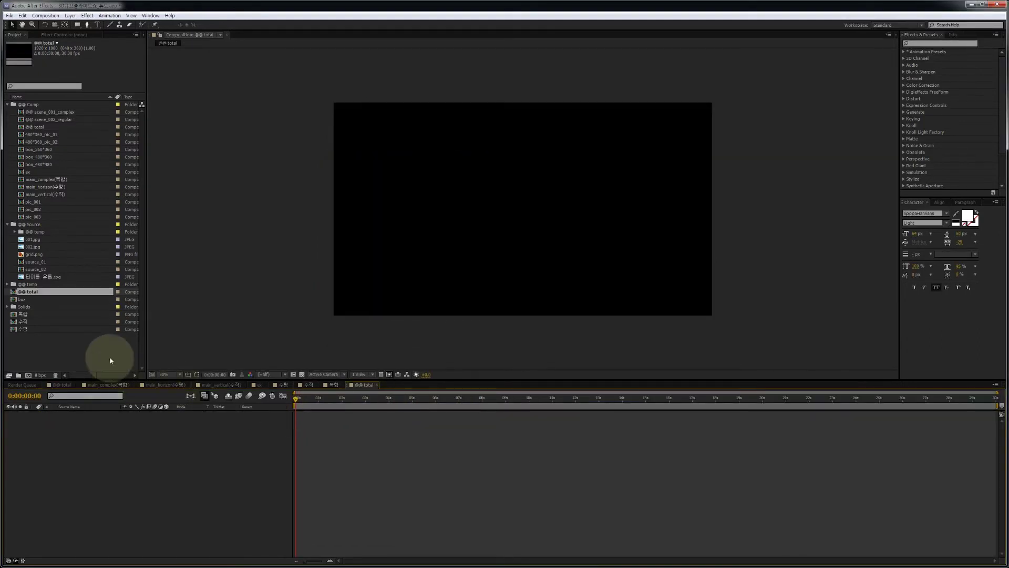
Add the 수평 composition to @@ total from the start, and the 수직 composition above it starting at frame 20.
{"action": "left_click", "coordinate": [42, 330]}
{"action": "left_click_drag", "start_coordinate": [46, 333], "coordinate": [130, 430]}
{"action": "left_click_drag", "start_coordinate": [296, 403], "coordinate": [311, 401]}
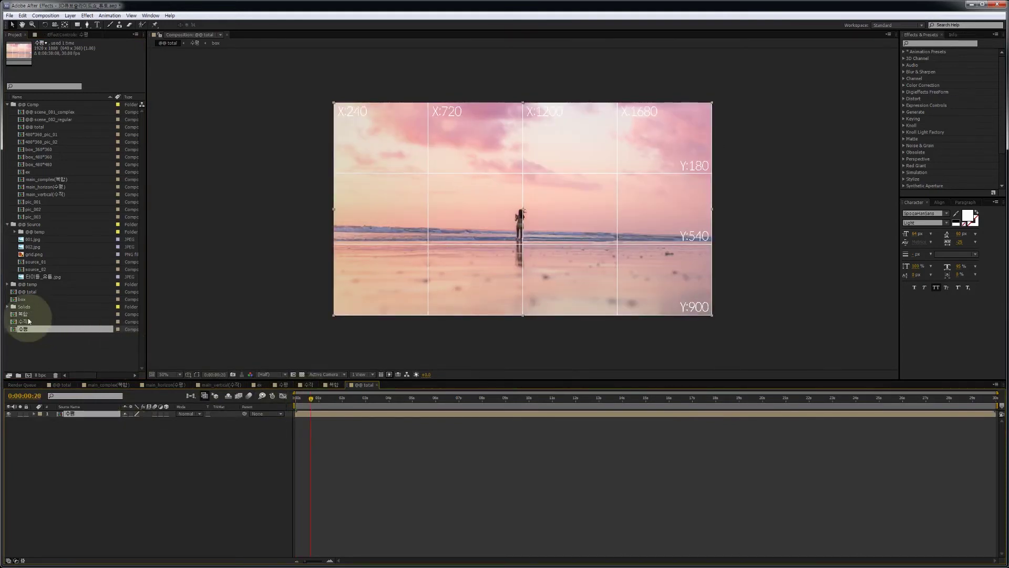
{"action": "left_click_drag", "start_coordinate": [24, 322], "coordinate": [330, 412]}
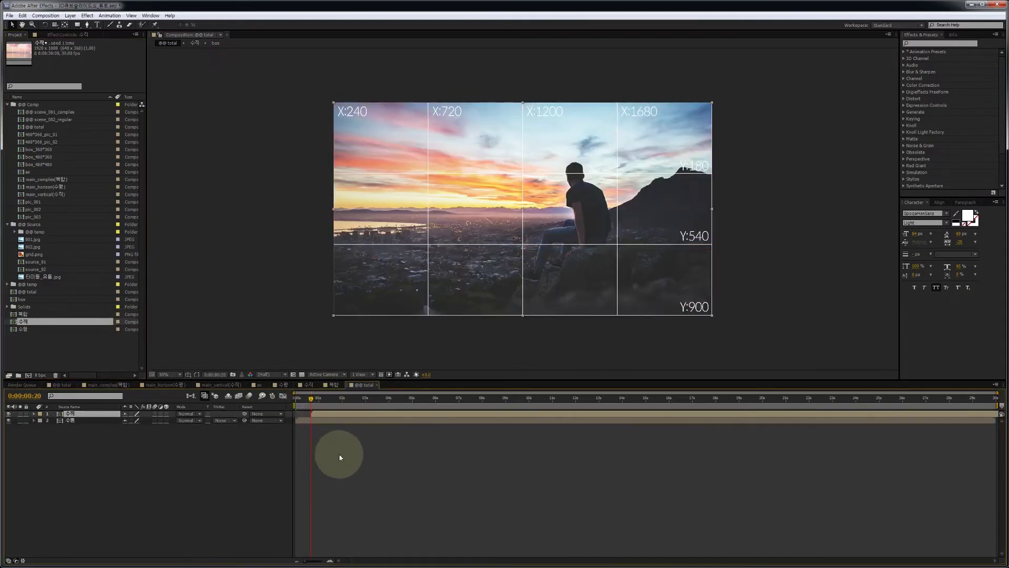
{"action": "scroll", "coordinate": [339, 457], "scroll_direction": "up", "scroll_amount": 3}
{"action": "key", "text": "Home"}
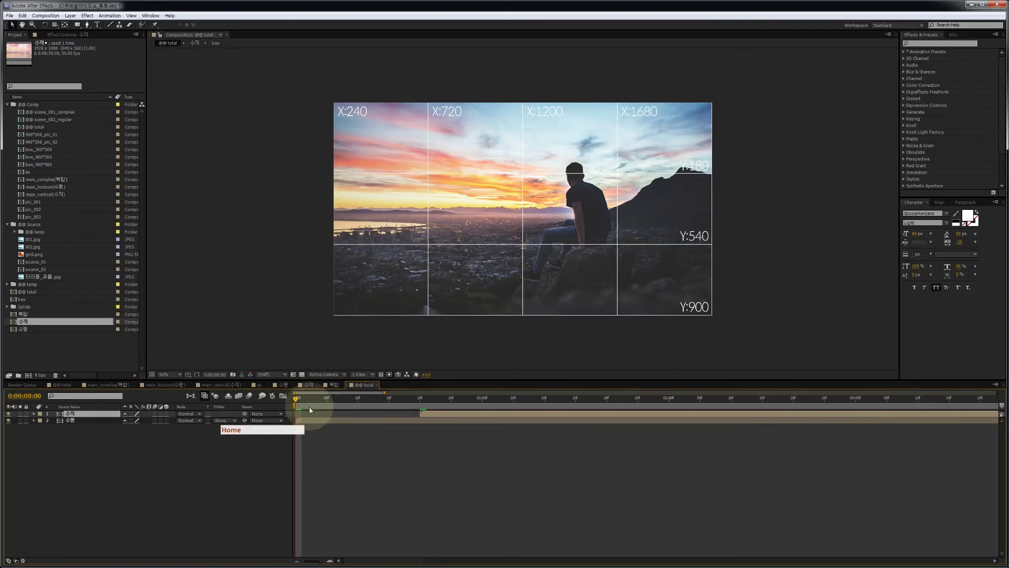
Scrub through the 수직 flip and add the 복합 composition above it in @@ total, starting at 0:00:01:07.
{"action": "left_click", "coordinate": [315, 401]}
{"action": "left_click_drag", "start_coordinate": [314, 400], "coordinate": [522, 406]}
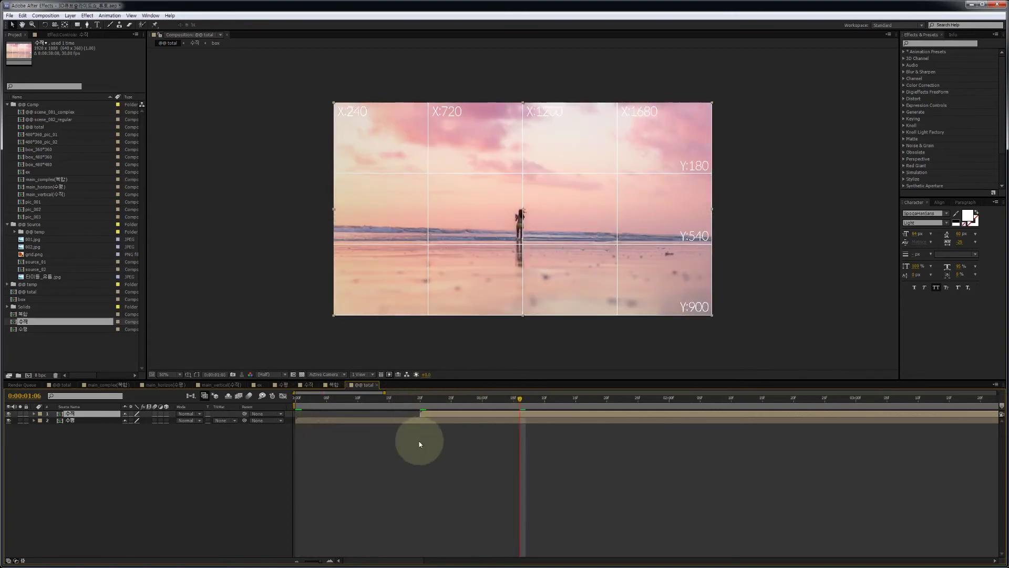
{"action": "left_click", "coordinate": [427, 398], "text": "shift"}
{"action": "left_click_drag", "start_coordinate": [426, 398], "coordinate": [522, 401]}
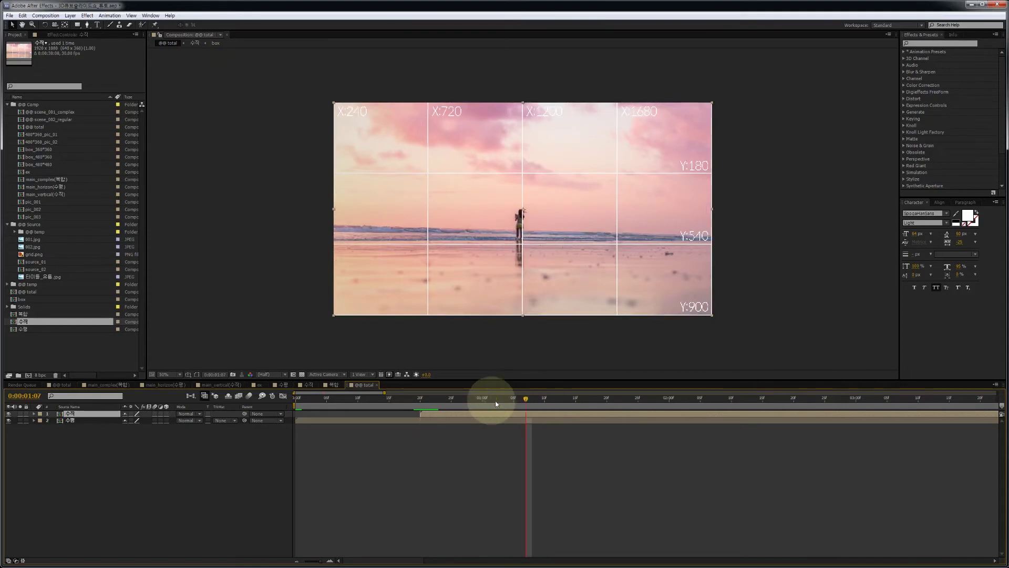
{"action": "left_click_drag", "start_coordinate": [39, 316], "coordinate": [538, 413]}
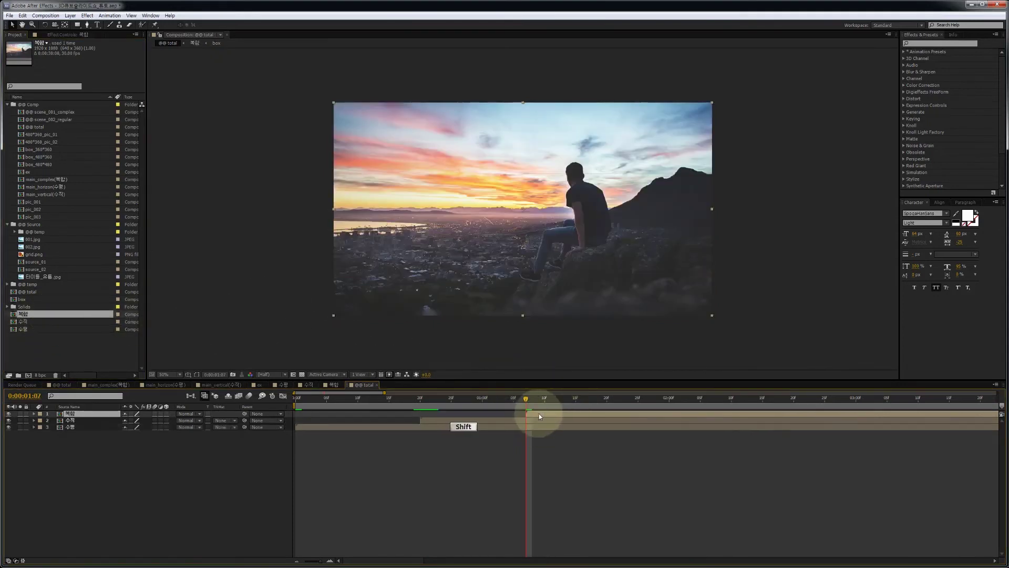
Split the 수평 layer at frame 20 and the 수직 layer at 0:00:01:07, deleting the part after each cut.
{"action": "left_click_drag", "start_coordinate": [479, 401], "coordinate": [420, 412]}
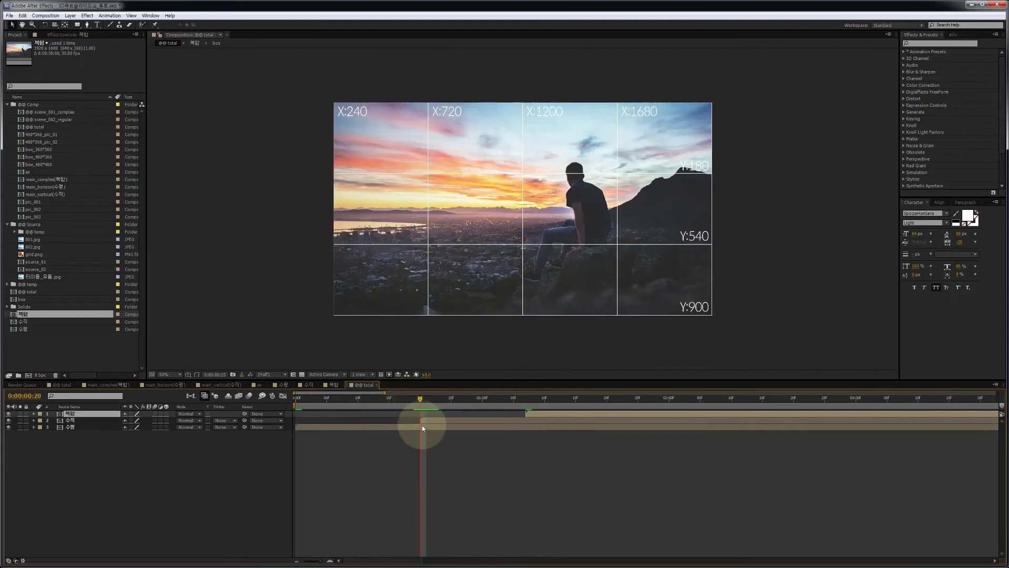
{"action": "left_click", "coordinate": [421, 425]}
{"action": "key", "text": "ctrl+shift+d"}
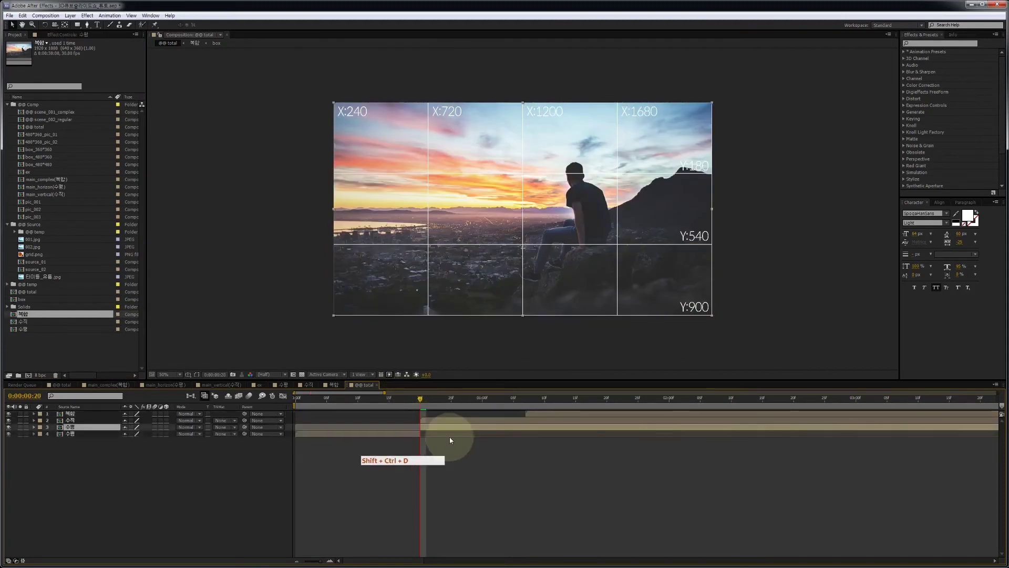
{"action": "key", "text": "Delete"}
{"action": "left_click_drag", "start_coordinate": [480, 399], "coordinate": [563, 399]}
{"action": "left_click", "coordinate": [516, 418]}
{"action": "key", "text": "ctrl+shift+d"}
{"action": "key", "text": "Delete"}
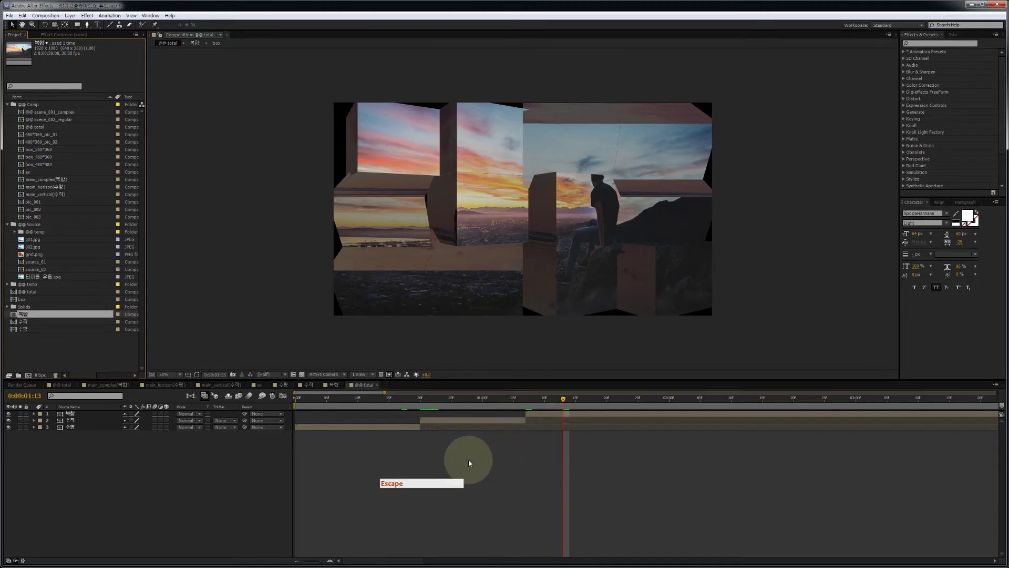
Create another new composition named @@ total, keeping the default size, frame rate and duration.
{"action": "key", "text": "ctrl+n"}
{"action": "type", "text": "@@"}
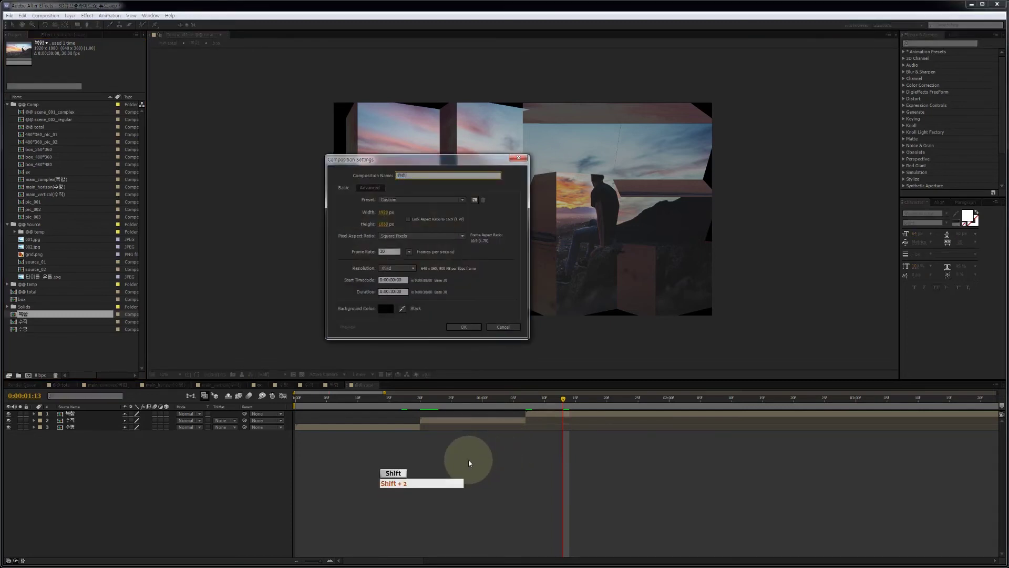
{"action": "type", "text": " total"}
{"action": "key", "text": "Return"}
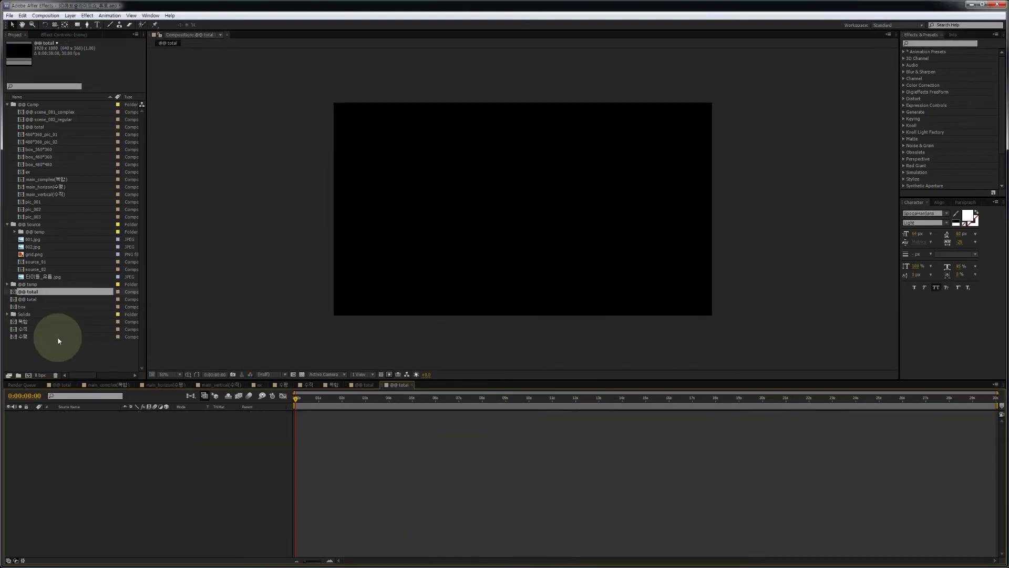
Add the 수평 and 수직 compositions to the new @@ total, both starting at the beginning, with 수평 above 수직.
{"action": "left_click", "coordinate": [58, 337]}
{"action": "left_click", "coordinate": [62, 330], "text": "ctrl"}
{"action": "left_click_drag", "start_coordinate": [62, 330], "coordinate": [117, 444]}
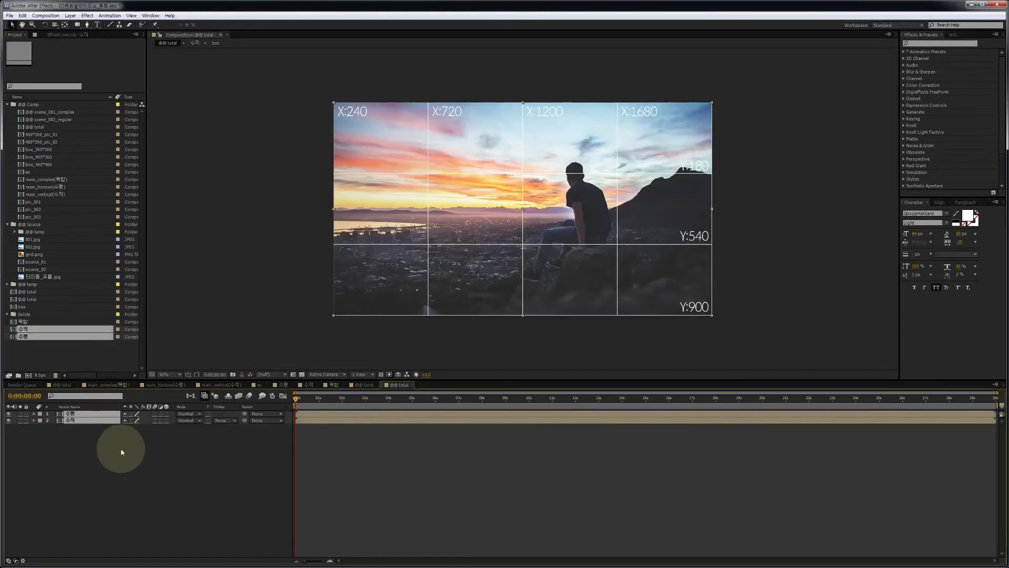
{"action": "left_click", "coordinate": [121, 450]}
Open the source_01 and source_02 compositions and show the Scale property of the 002.jpg layer.
{"action": "left_click", "coordinate": [67, 349]}
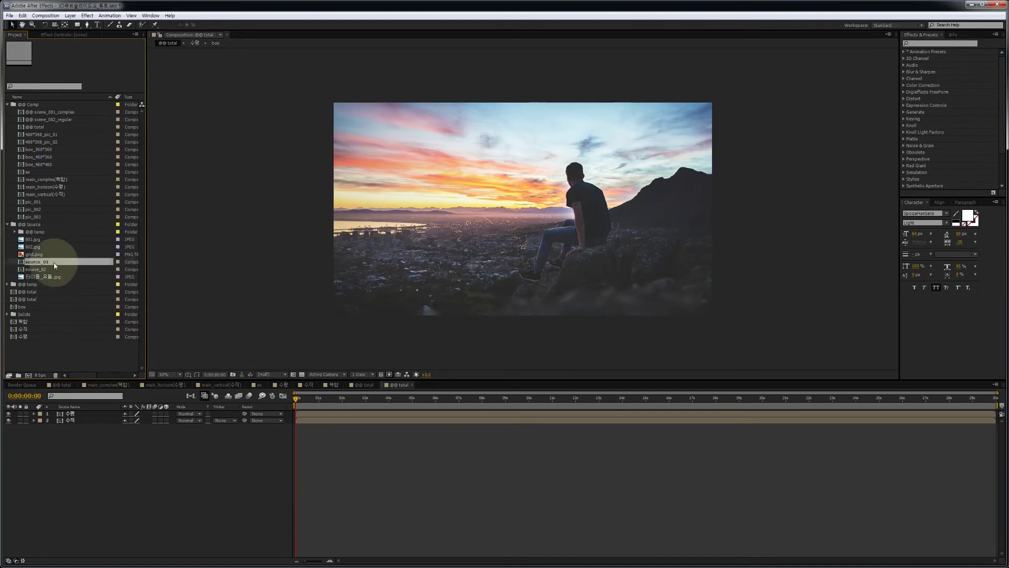
{"action": "left_click", "coordinate": [63, 269], "text": "ctrl"}
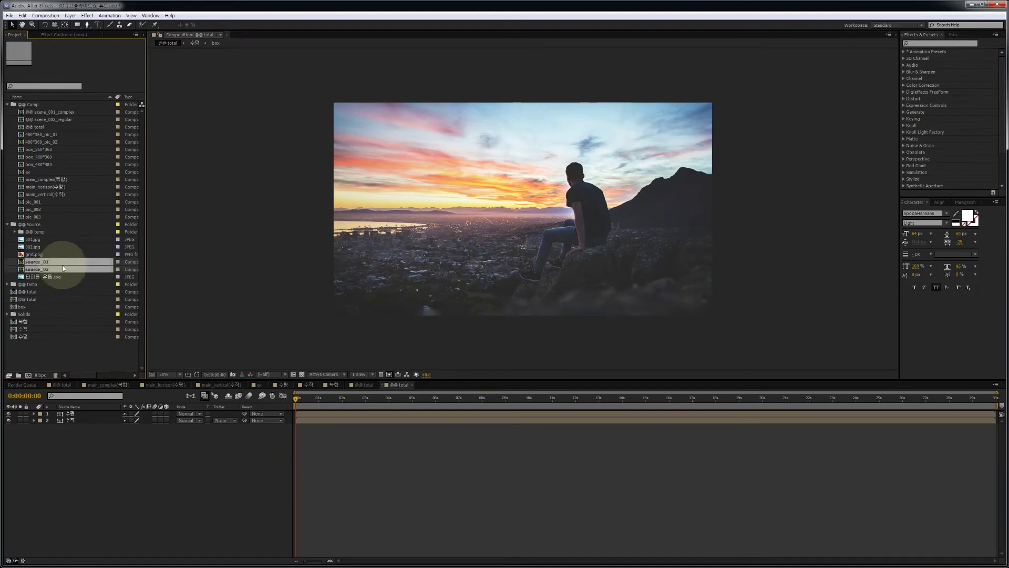
{"action": "double_click", "coordinate": [63, 269]}
{"action": "key", "text": "s"}
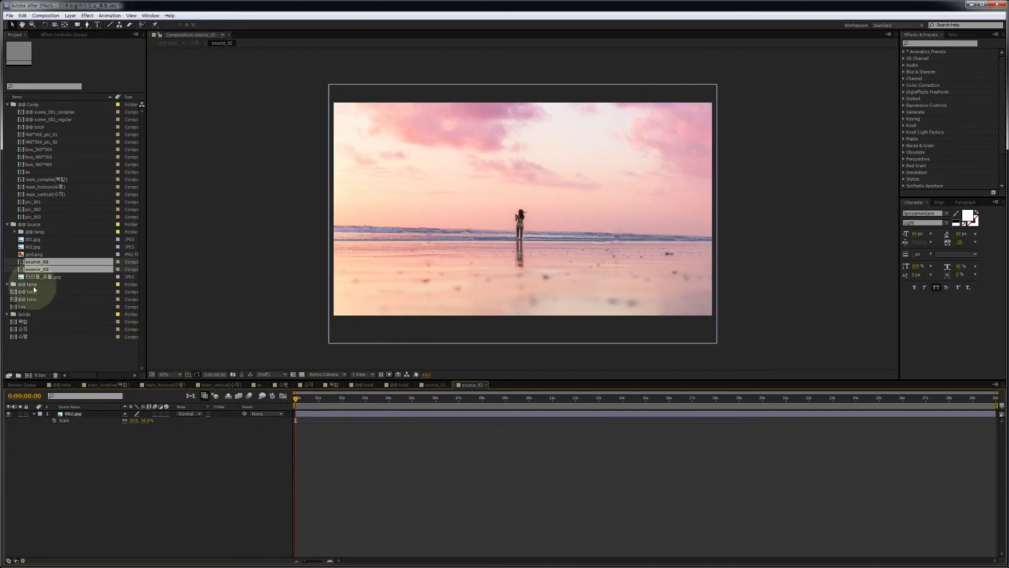
{"action": "left_click", "coordinate": [15, 233]}
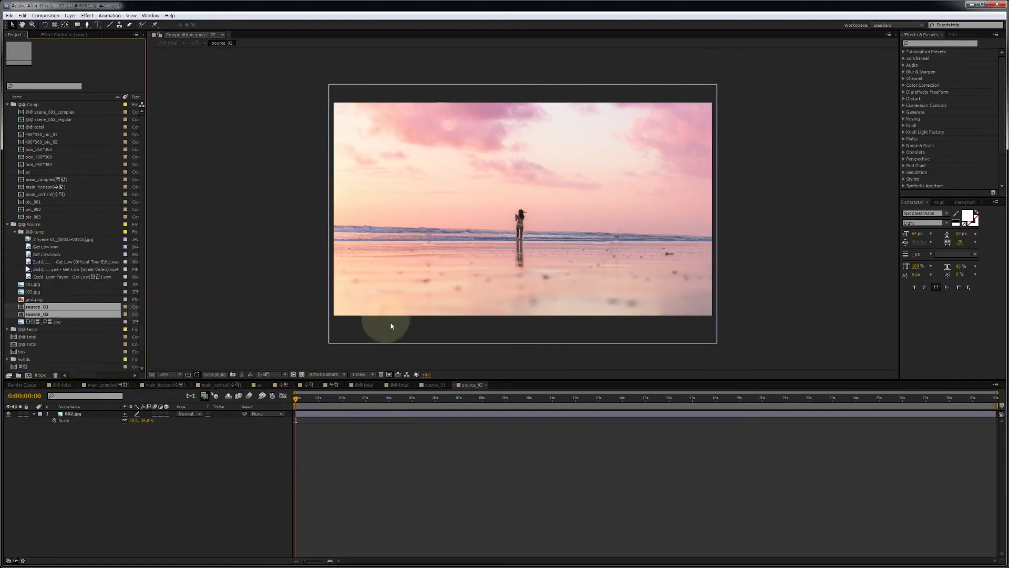
{"action": "left_click", "coordinate": [436, 384]}
{"action": "left_click", "coordinate": [89, 239]}
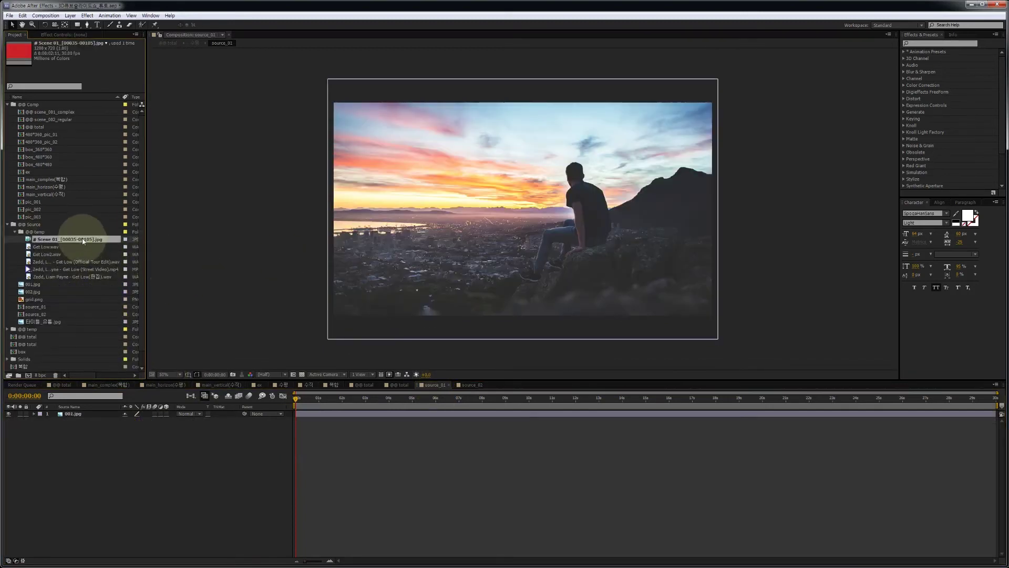
{"action": "left_click_drag", "start_coordinate": [83, 241], "coordinate": [109, 422]}
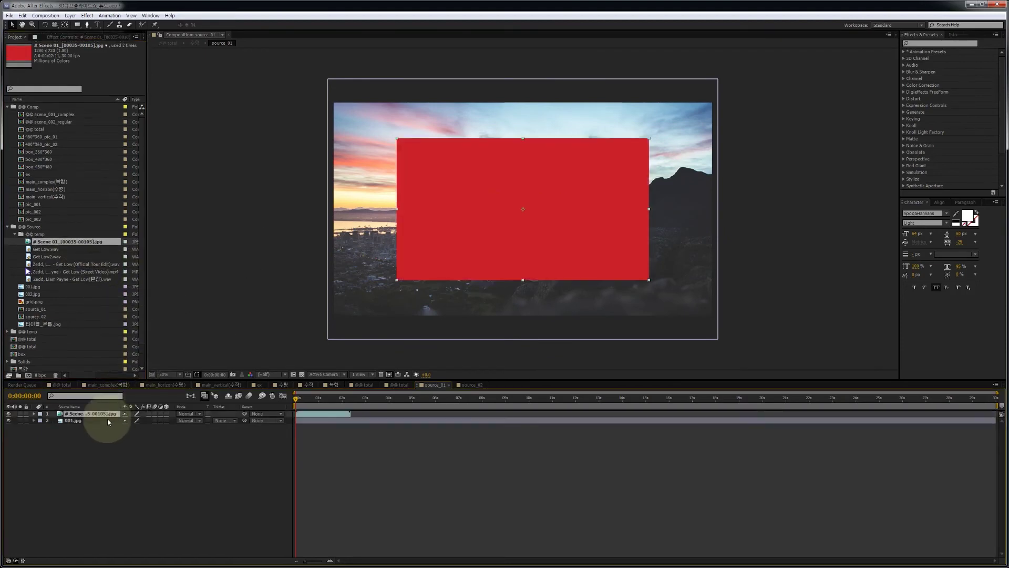
{"action": "left_click", "coordinate": [74, 421]}
{"action": "key", "text": "Delete"}
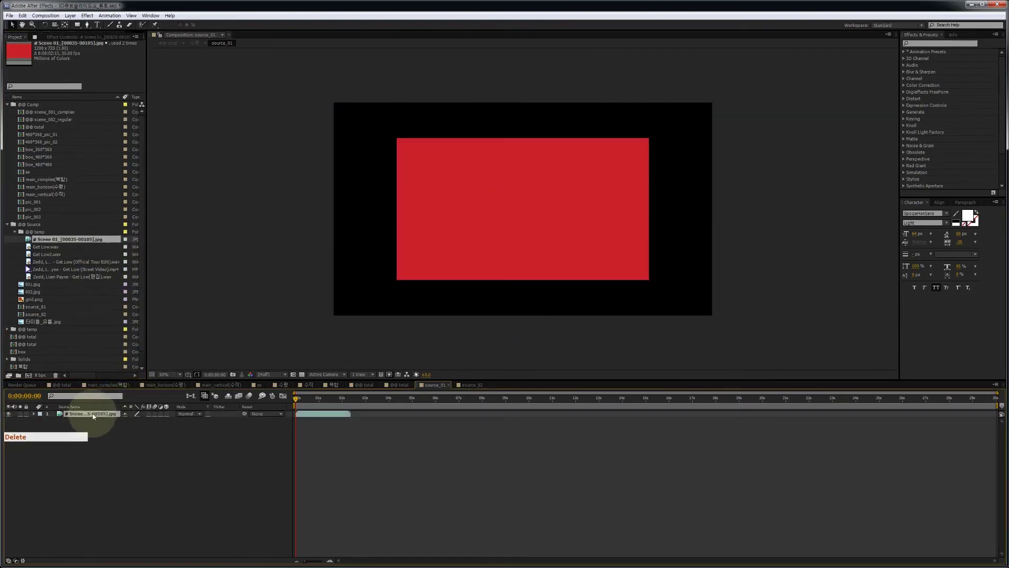
Scale the Scene 01 sequence layer in source_01 up until it fills the composition frame.
{"action": "left_click", "coordinate": [93, 413]}
{"action": "key", "text": "s"}
{"action": "left_click_drag", "start_coordinate": [138, 421], "coordinate": [150, 420]}
{"action": "left_click", "coordinate": [109, 421]}
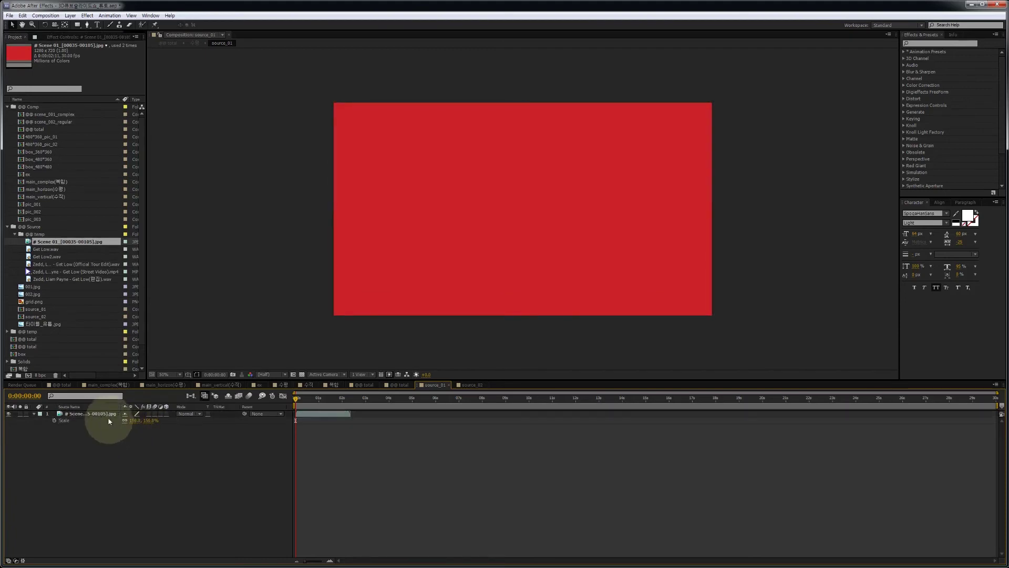
Copy the scaled Scene 01 sequence layer into source_02 and delete 002.jpg there.
{"action": "left_click", "coordinate": [104, 421]}
{"action": "left_click", "coordinate": [471, 384]}
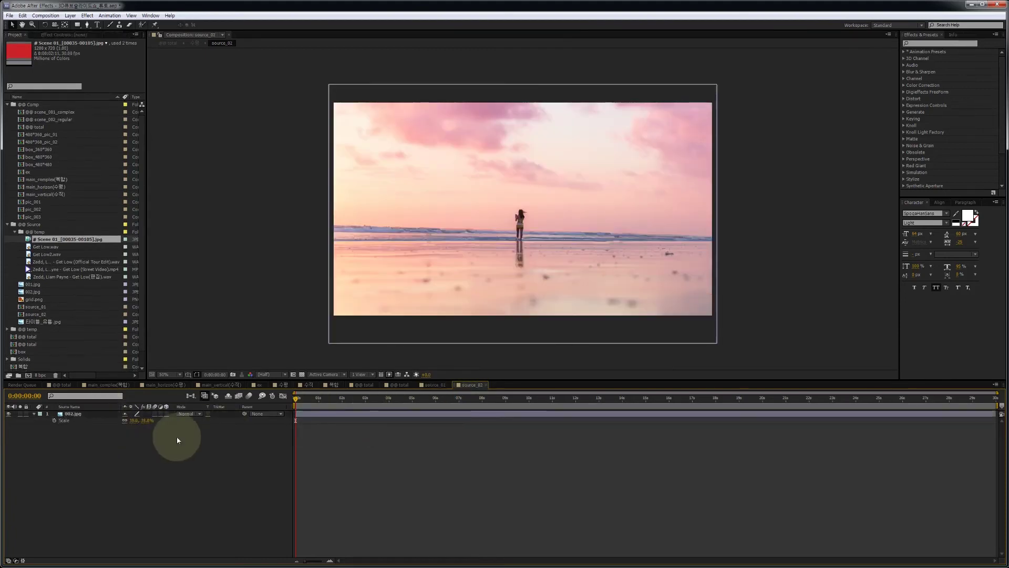
{"action": "key", "text": "ctrl+v"}
{"action": "left_click", "coordinate": [79, 421]}
{"action": "key", "text": "Delete"}
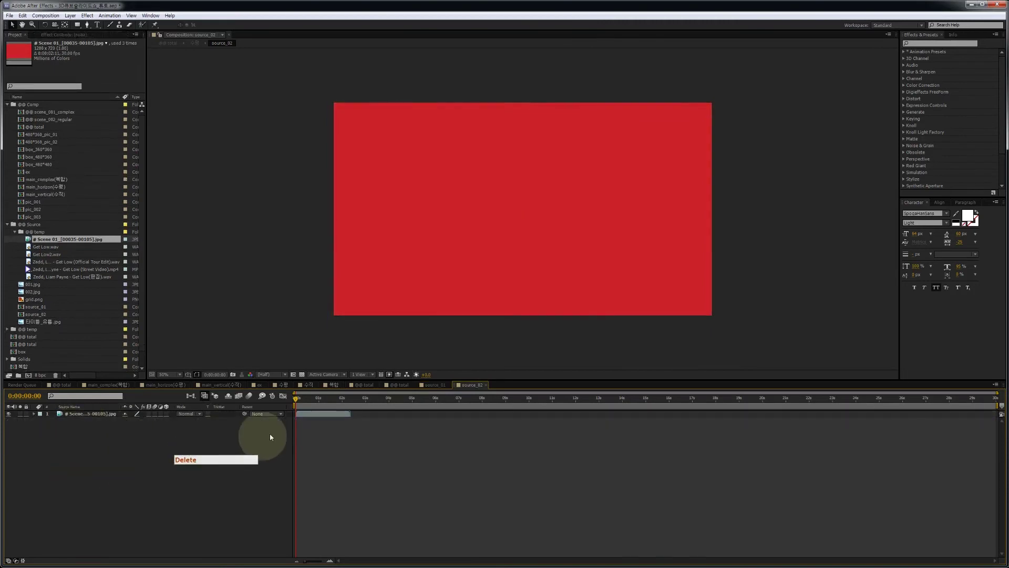
Scrub source_02 to frame 15, and check the 수평 and 수직 layers in @@ total at that frame and at the start.
{"action": "left_click_drag", "start_coordinate": [294, 398], "coordinate": [308, 398]}
{"action": "left_click", "coordinate": [321, 413]}
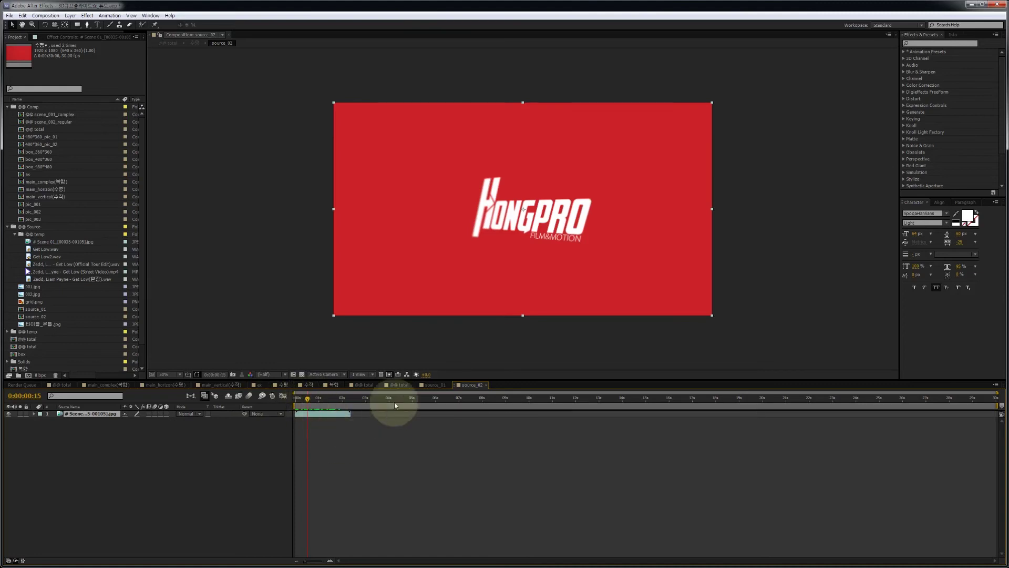
{"action": "left_click", "coordinate": [396, 385]}
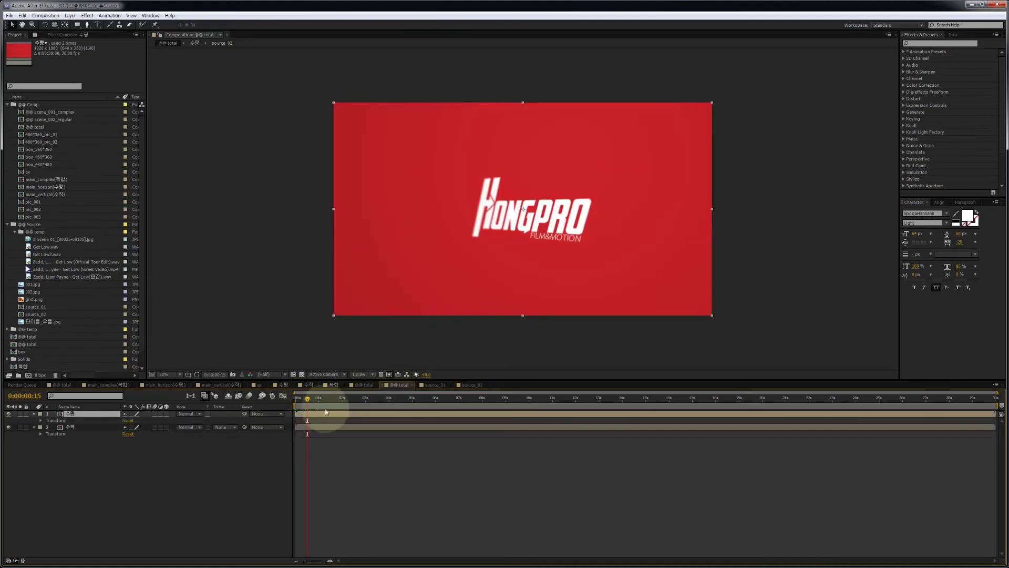
{"action": "left_click", "coordinate": [95, 428]}
{"action": "left_click", "coordinate": [94, 414]}
{"action": "left_click", "coordinate": [250, 456]}
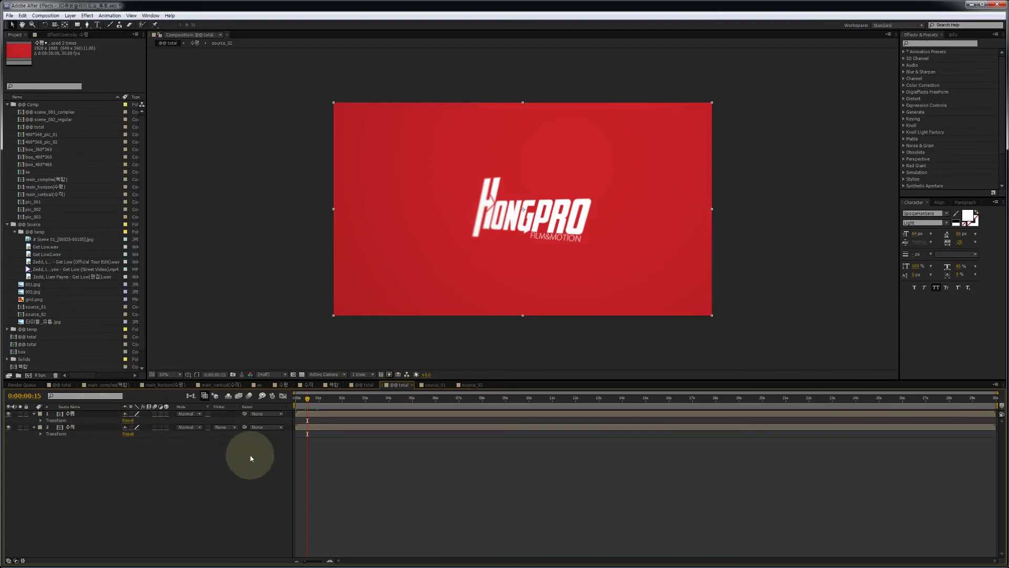
{"action": "left_click_drag", "start_coordinate": [306, 400], "coordinate": [294, 401]}
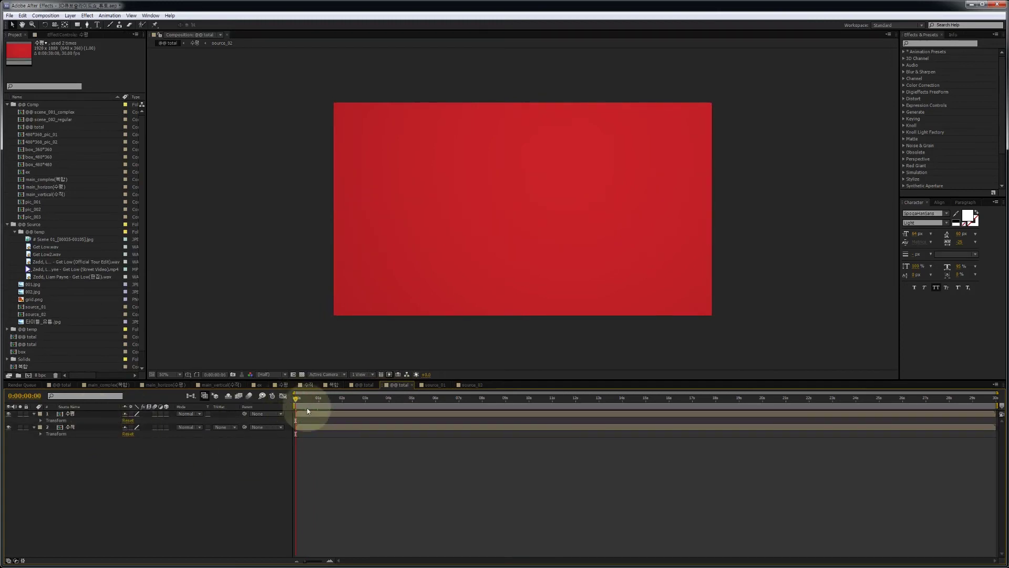
{"action": "left_click", "coordinate": [304, 413]}
{"action": "left_click", "coordinate": [303, 427]}
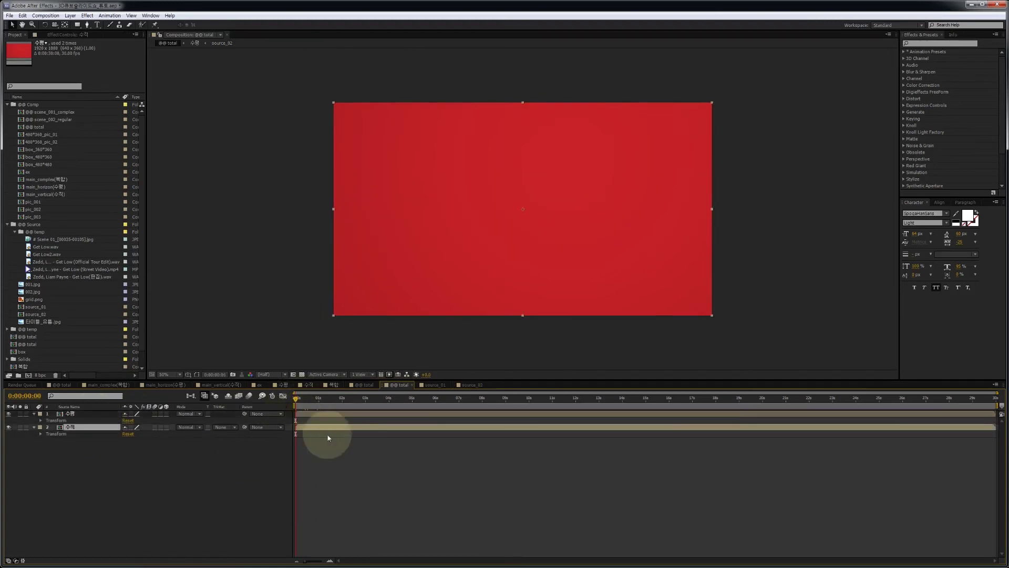
{"action": "left_click", "coordinate": [159, 461]}
In the 수직 composition, shift the source_02 layer grouped under the 수직_top_02 null so it starts at frame 15.
{"action": "double_click", "coordinate": [94, 426]}
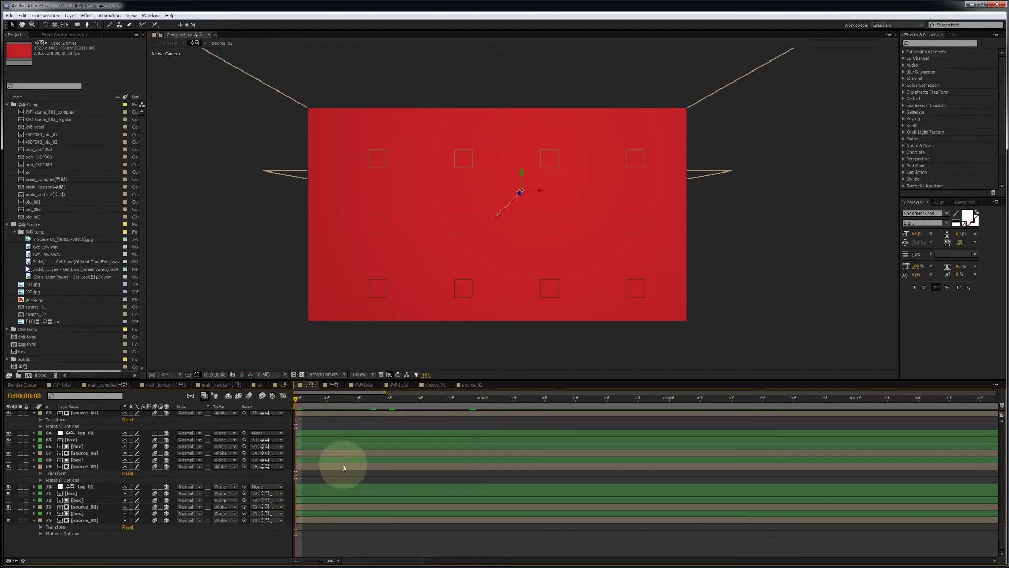
{"action": "left_click", "coordinate": [390, 453]}
{"action": "scroll", "coordinate": [390, 453], "scroll_direction": "up", "scroll_amount": 2}
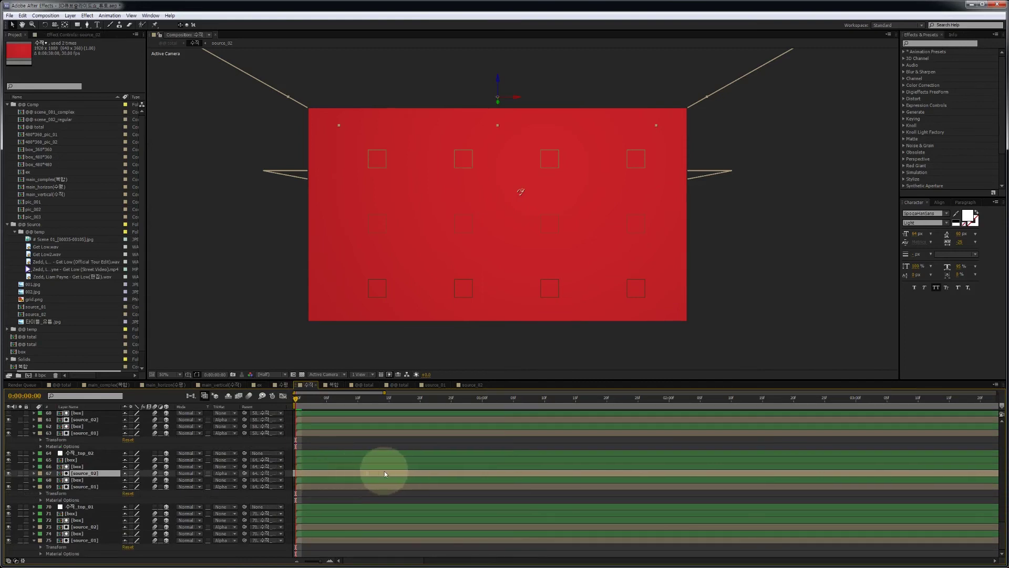
{"action": "left_click_drag", "start_coordinate": [442, 473], "coordinate": [498, 473]}
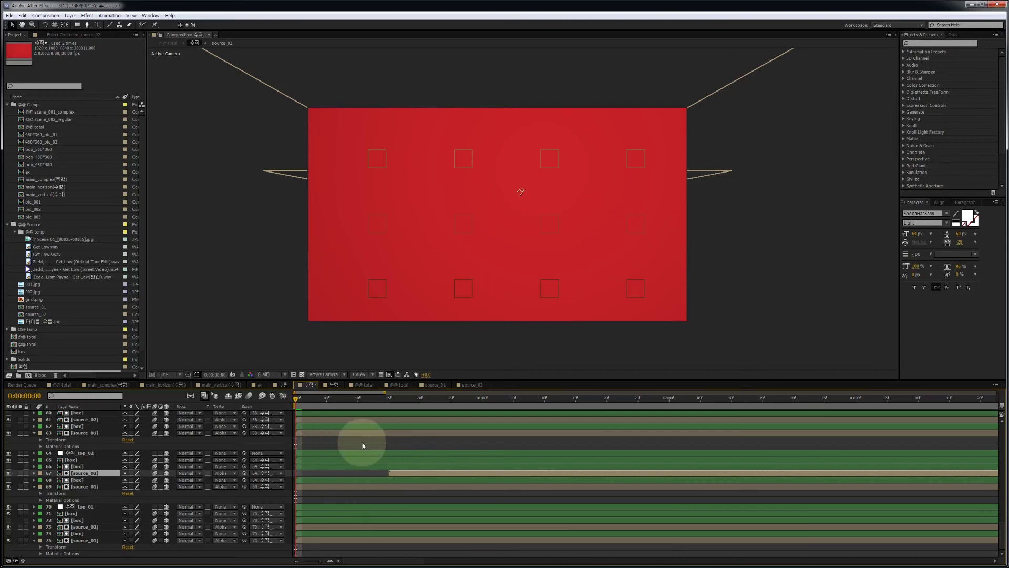
Return to the new @@ total composition, scrub to frame 15 and check its 수직 and 수평 layers.
{"action": "left_click", "coordinate": [399, 384]}
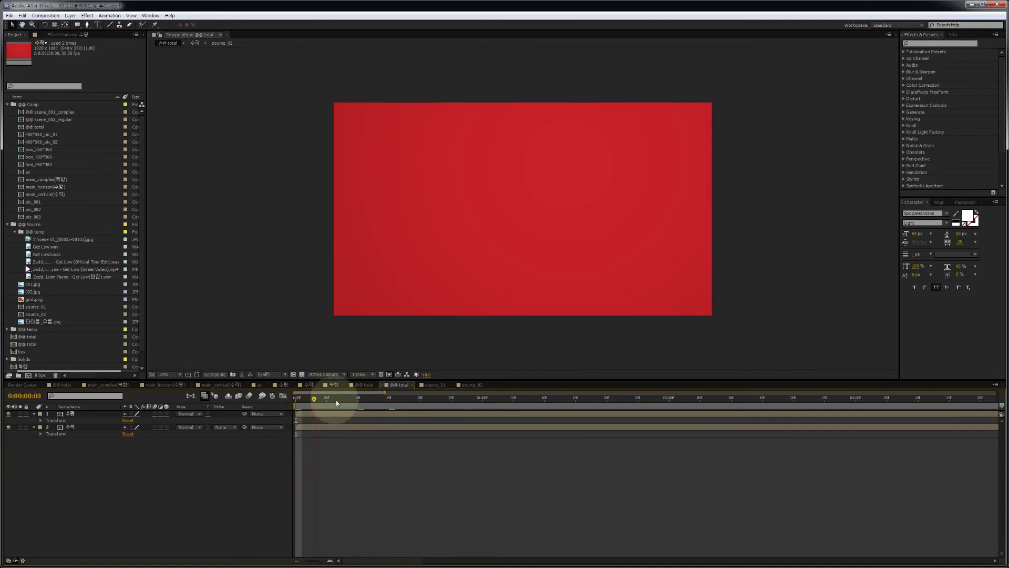
{"action": "left_click_drag", "start_coordinate": [337, 403], "coordinate": [387, 397]}
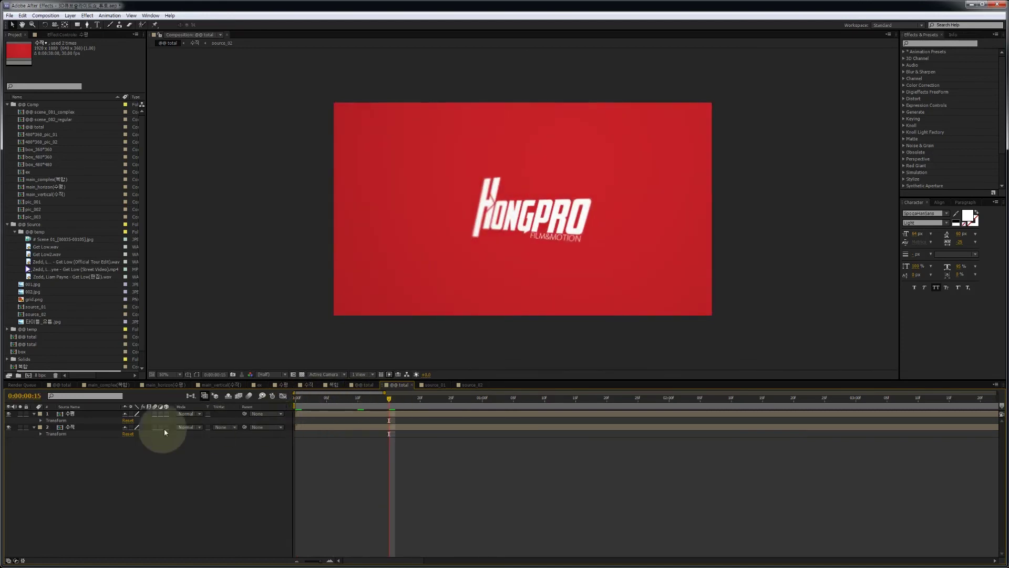
{"action": "left_click", "coordinate": [90, 430]}
{"action": "left_click", "coordinate": [79, 413]}
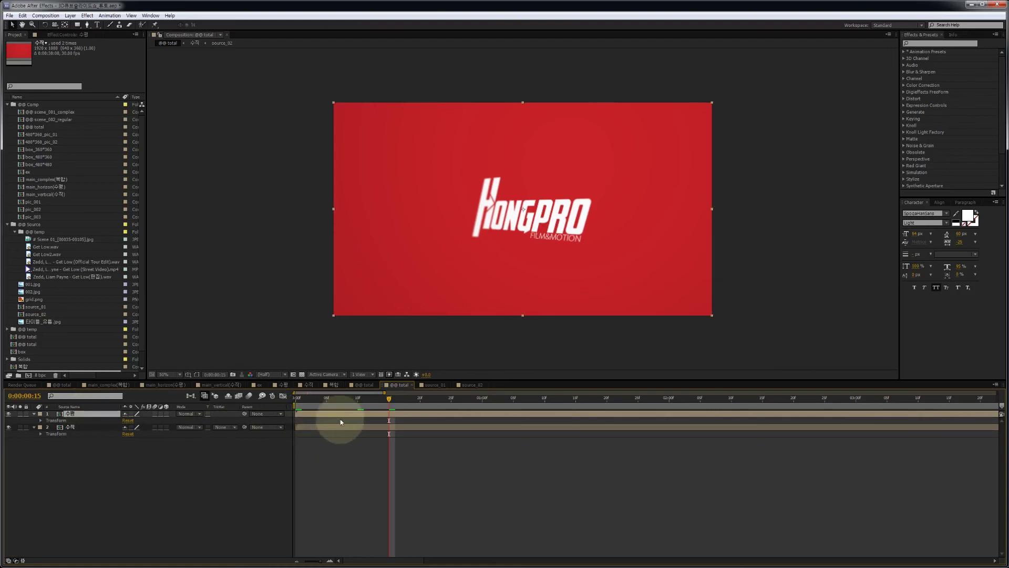
Try shifting the whole 수평 layer so it starts at frame 15, and undo the shift.
{"action": "left_click", "coordinate": [311, 415]}
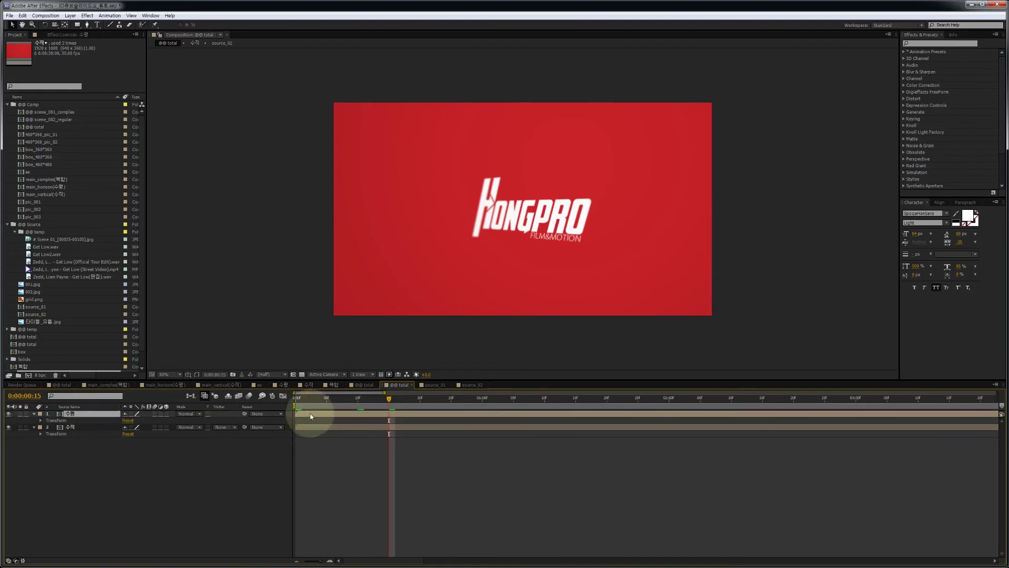
{"action": "left_click_drag", "start_coordinate": [317, 415], "coordinate": [399, 415]}
{"action": "key", "text": "ctrl+z"}
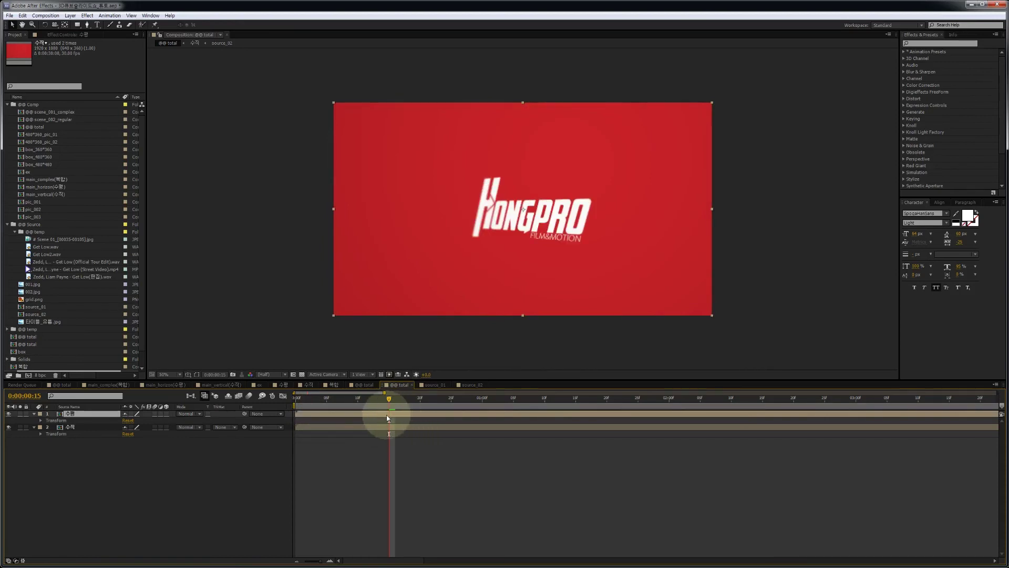
Split the 수평 layer at frame 15, delete its earlier part, and select the 수직 layer.
{"action": "key", "text": "ctrl+shift+d"}
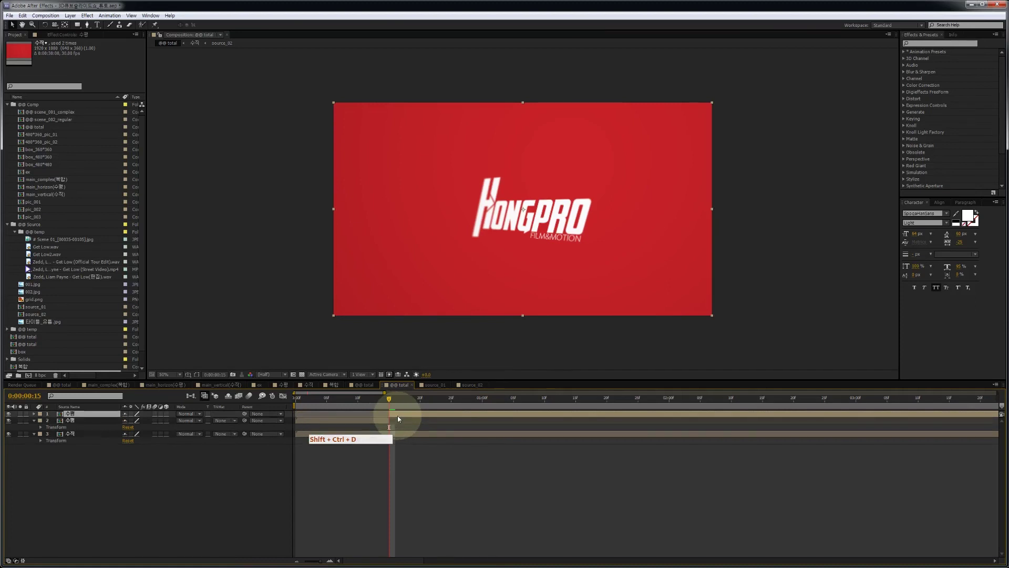
{"action": "left_click", "coordinate": [386, 421]}
{"action": "key", "text": "Delete"}
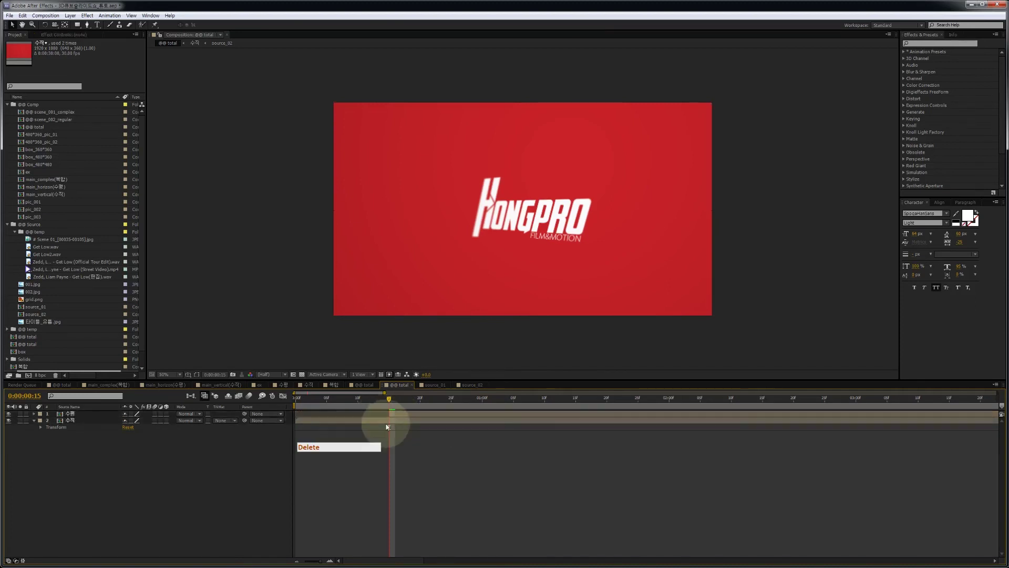
{"action": "left_click", "coordinate": [70, 420]}
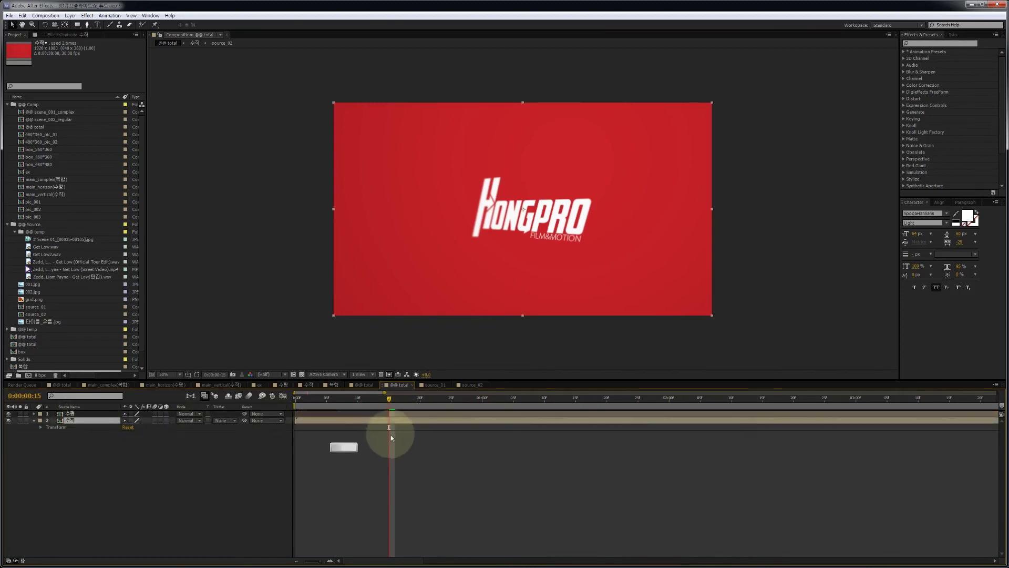
Split the 수직 layer at frame 15, delete its later part, and scrub from the first frame to the cut.
{"action": "key", "text": "ctrl+shift+d"}
{"action": "key", "text": "Delete"}
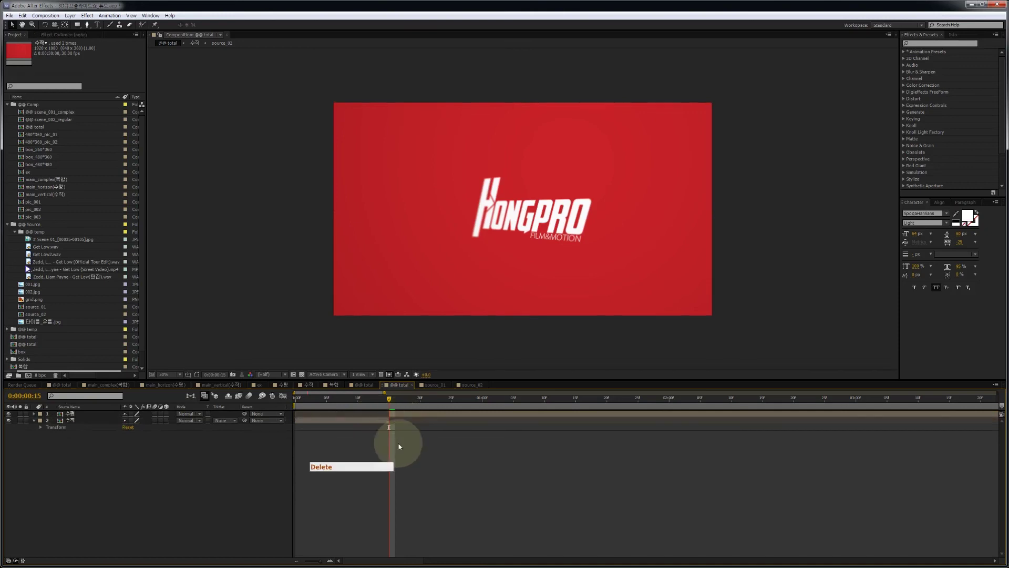
{"action": "left_click_drag", "start_coordinate": [388, 397], "coordinate": [295, 404]}
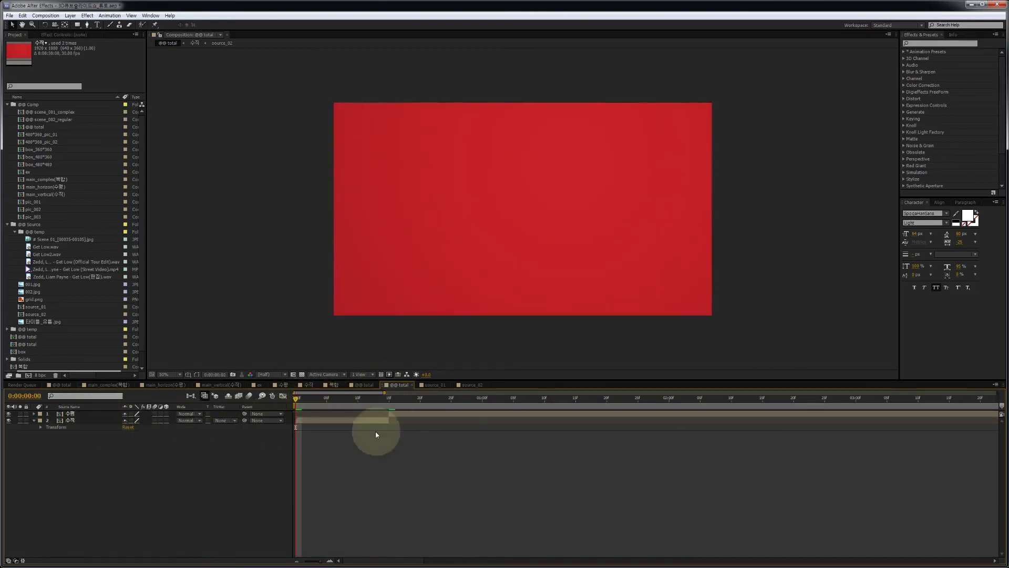
{"action": "left_click", "coordinate": [388, 399]}
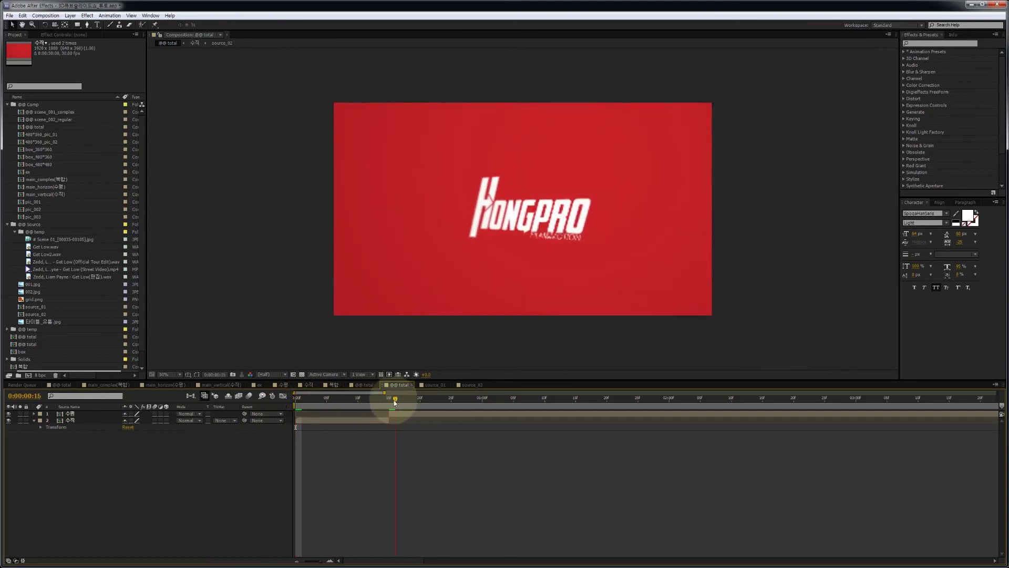
Open the 수평 composition from its layer and check the Y Rotation keyframes of its nulls at frame 15.
{"action": "left_click", "coordinate": [402, 413]}
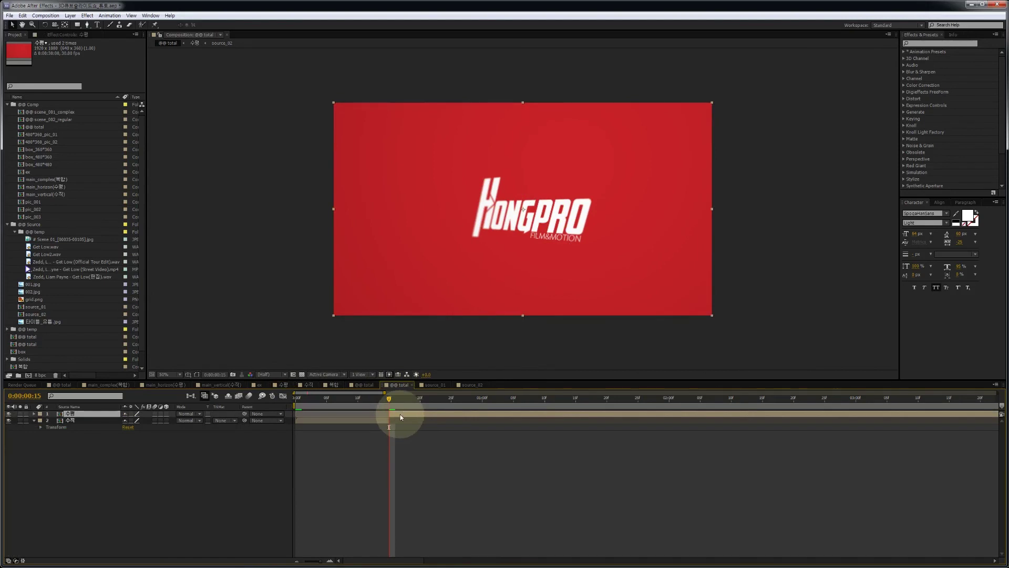
{"action": "double_click", "coordinate": [399, 414]}
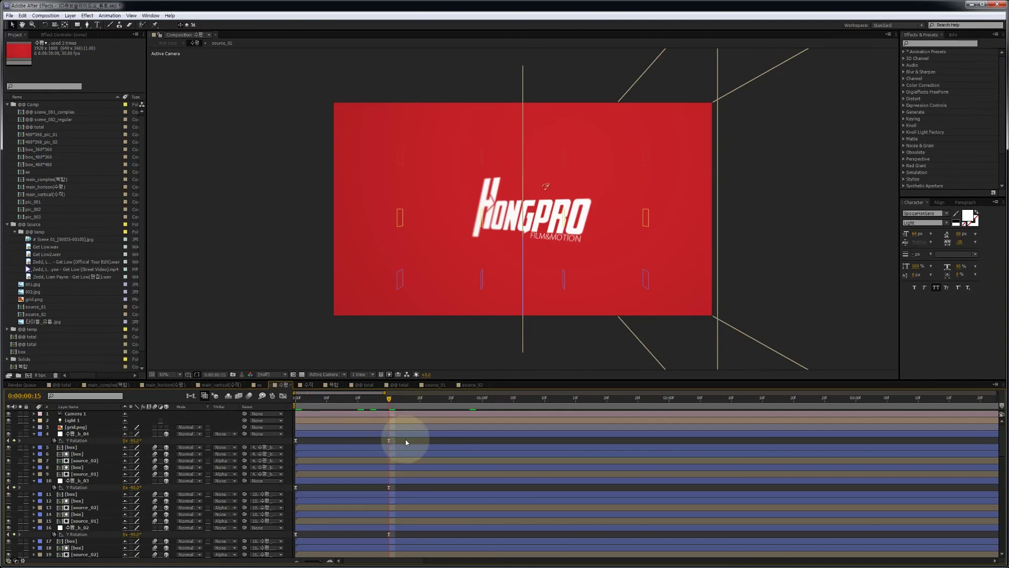
{"action": "left_click_drag", "start_coordinate": [405, 440], "coordinate": [390, 522]}
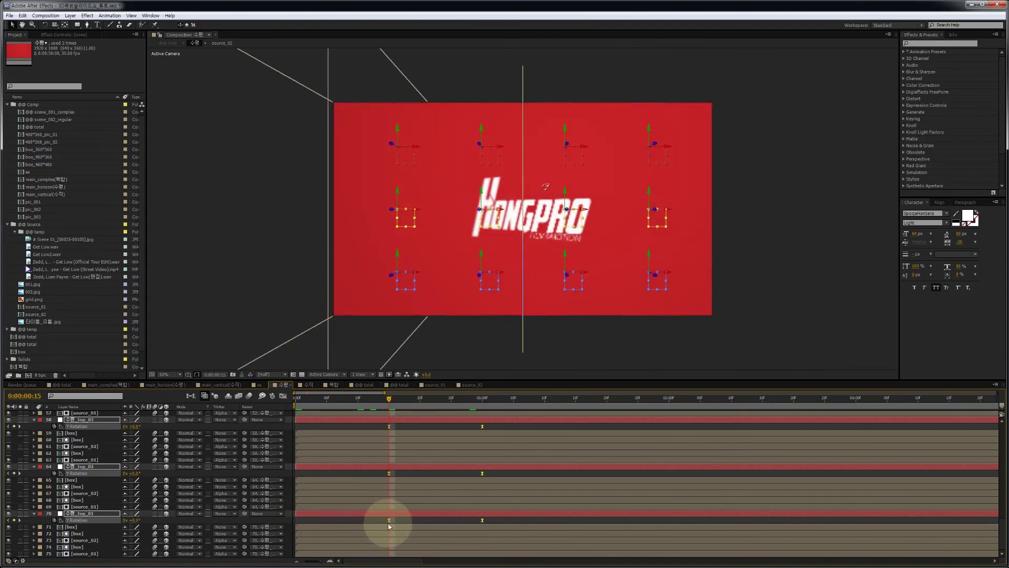
Return to the new @@ total composition and scrub across frame 15 to check the transition from 수직 to 수평.
{"action": "left_click", "coordinate": [399, 384]}
{"action": "left_click", "coordinate": [395, 439]}
{"action": "left_click", "coordinate": [370, 400]}
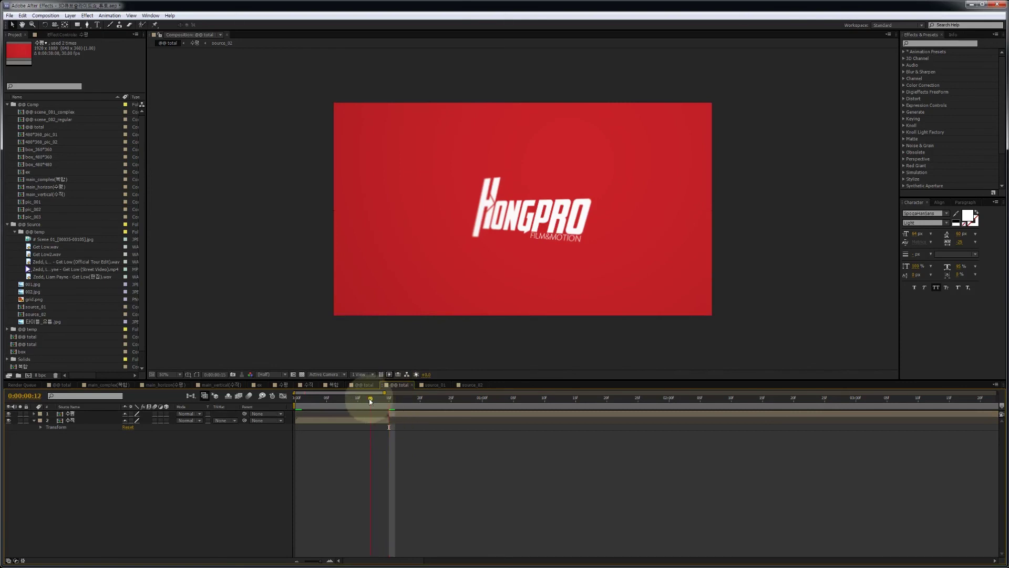
{"action": "left_click_drag", "start_coordinate": [370, 401], "coordinate": [401, 402]}
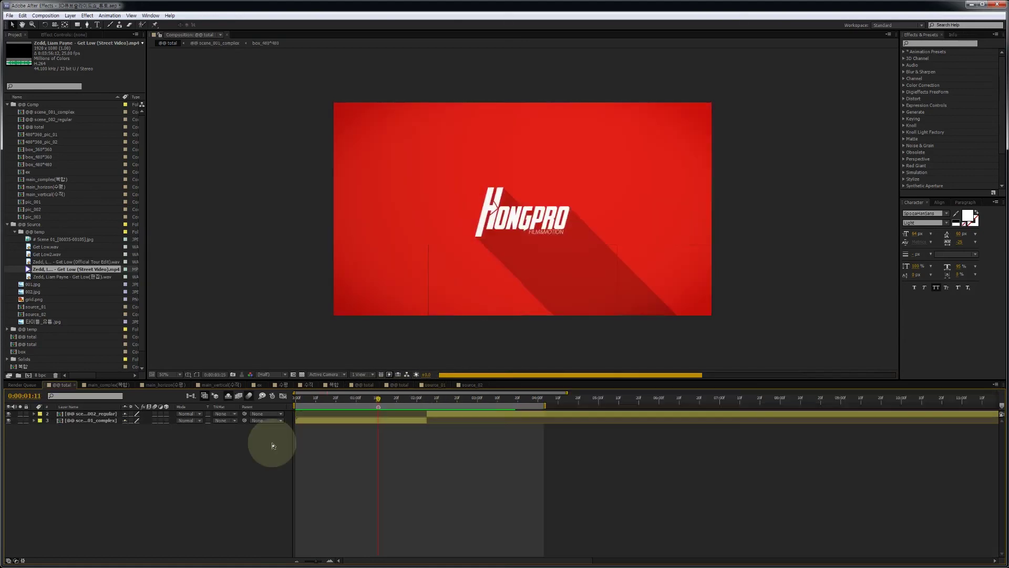